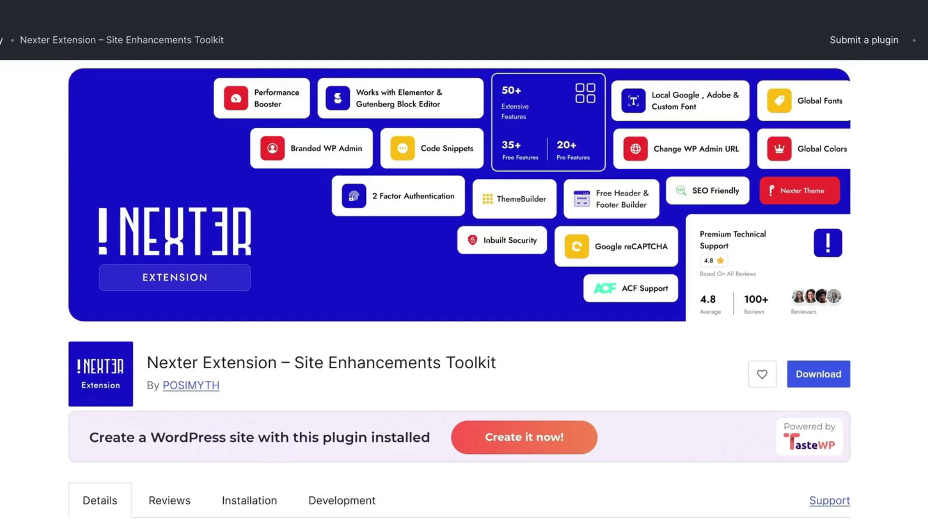
# Step: Review the description and plugin details of Nexter Extension on its WordPress plugin page
pyautogui.scroll(-5, 459, 289)
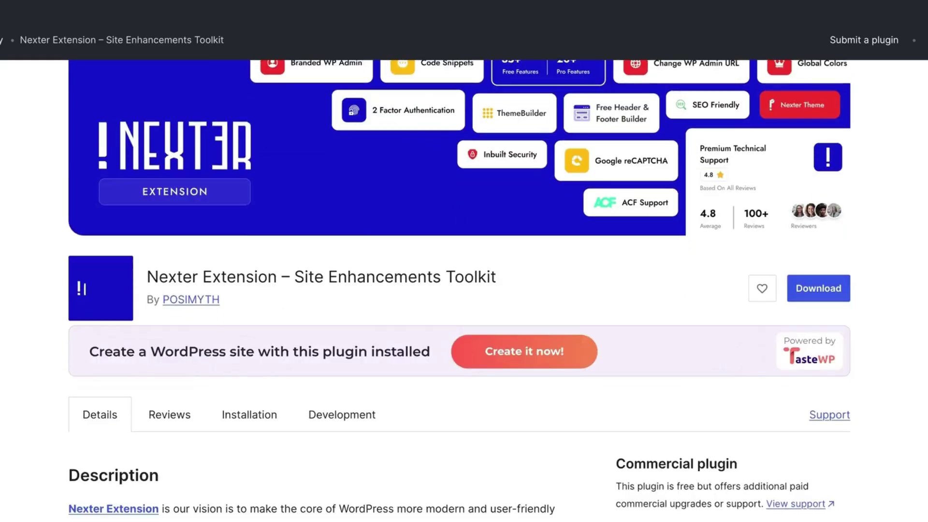
pyautogui.scroll(-2, 459, 290)
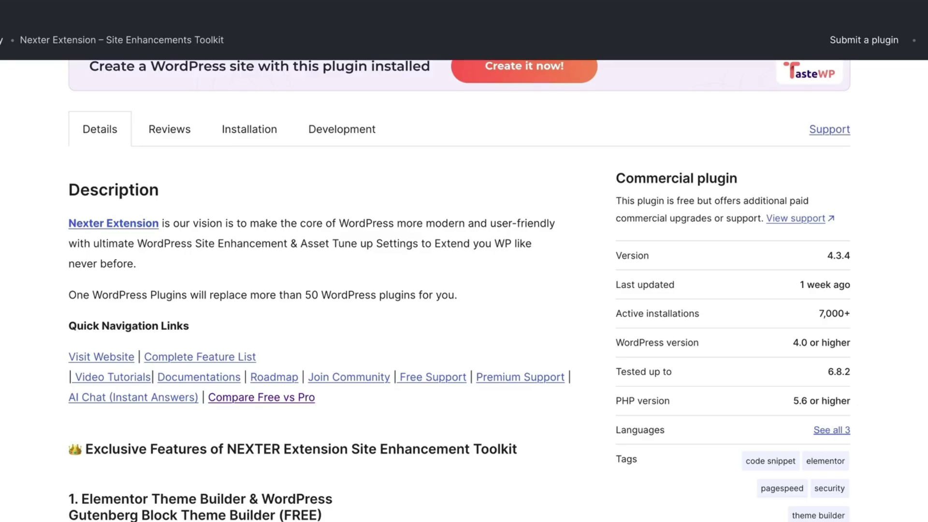
pyautogui.scroll(-6, 459, 289)
pyautogui.scroll(14, 816, 116)
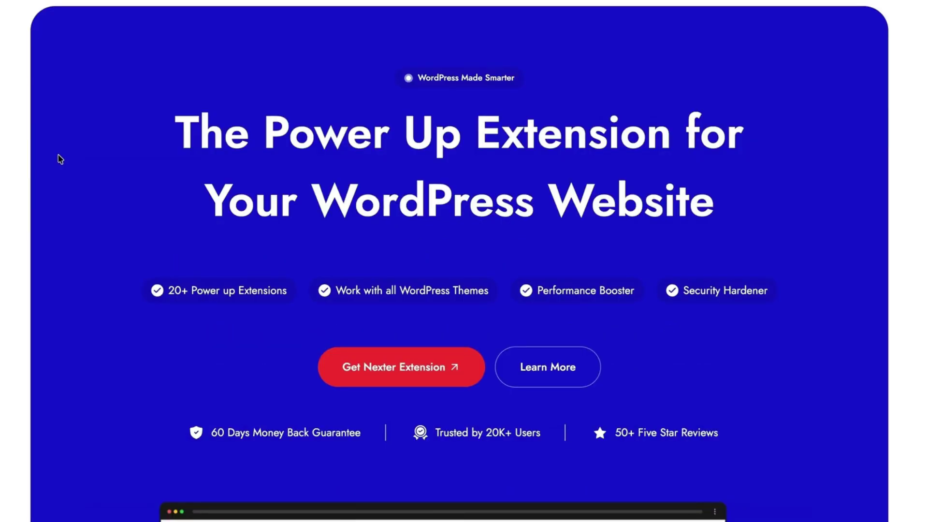
# Step: Open the Free vs Pro comparison on the Nexter website and examine the feature table for Nexter Extension
pyautogui.scroll(3, 864, 290)
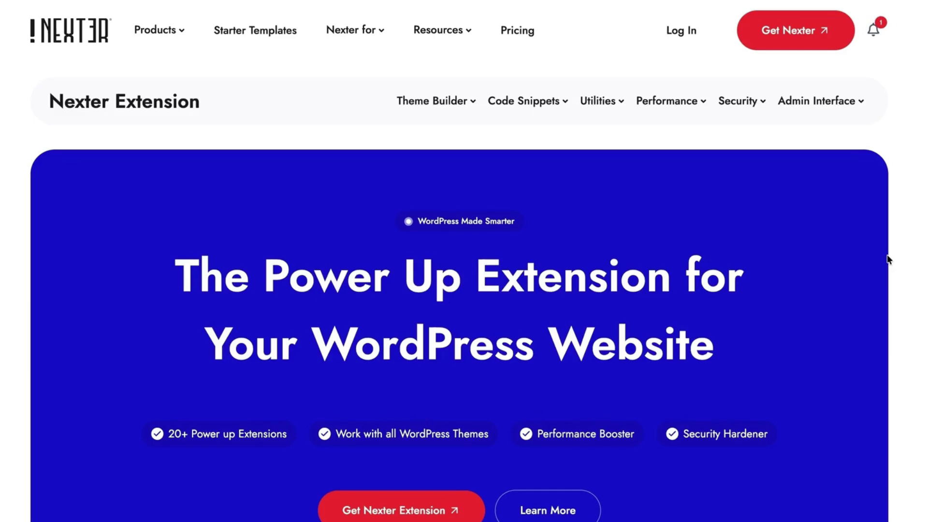
pyautogui.moveTo(462, 30)
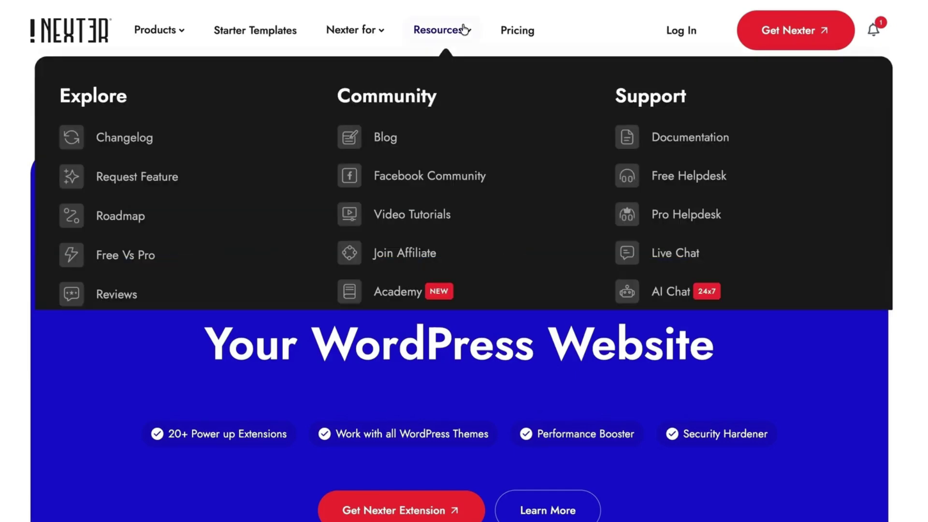
pyautogui.click(144, 263)
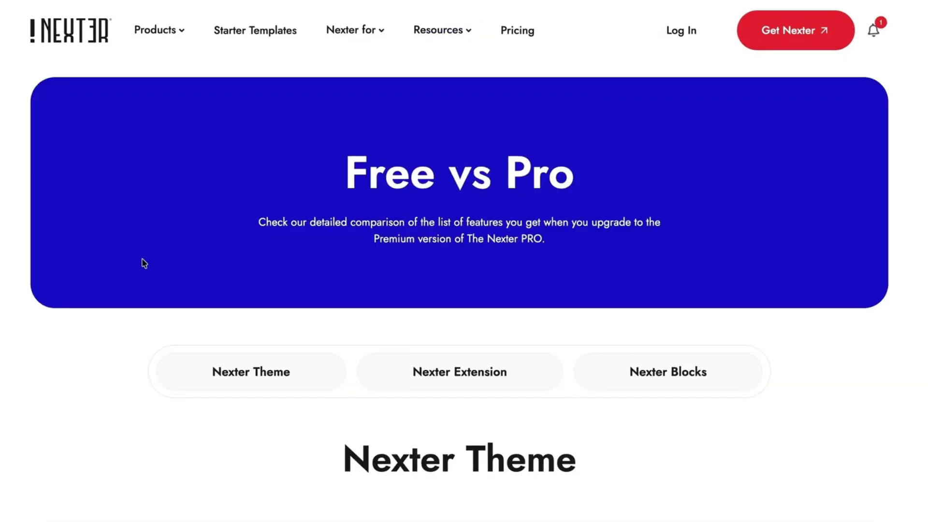
pyautogui.click(518, 387)
pyautogui.scroll(-6, 661, 324)
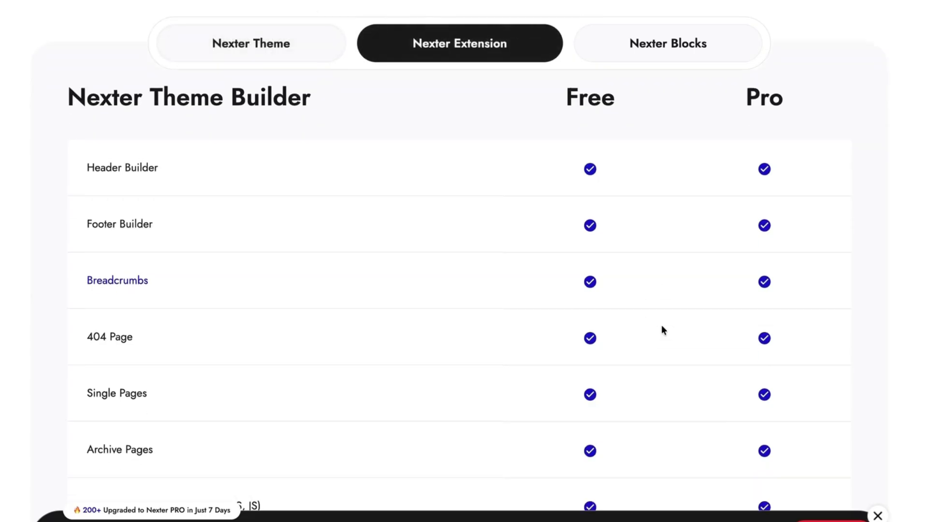
pyautogui.scroll(3, 731, 420)
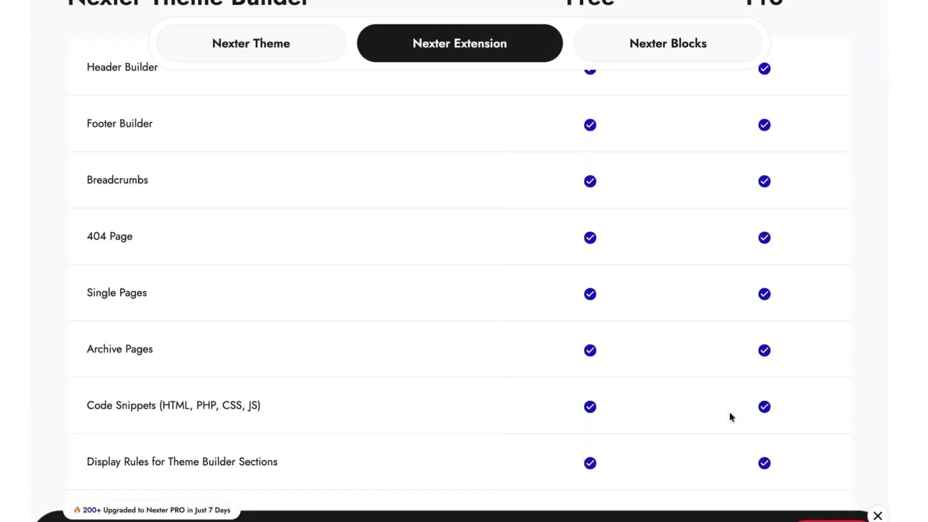
# Step: Switch back to the WordPress dashboard and look through the templates in the Nexter Extension Theme Builder
pyautogui.click(108, 25)
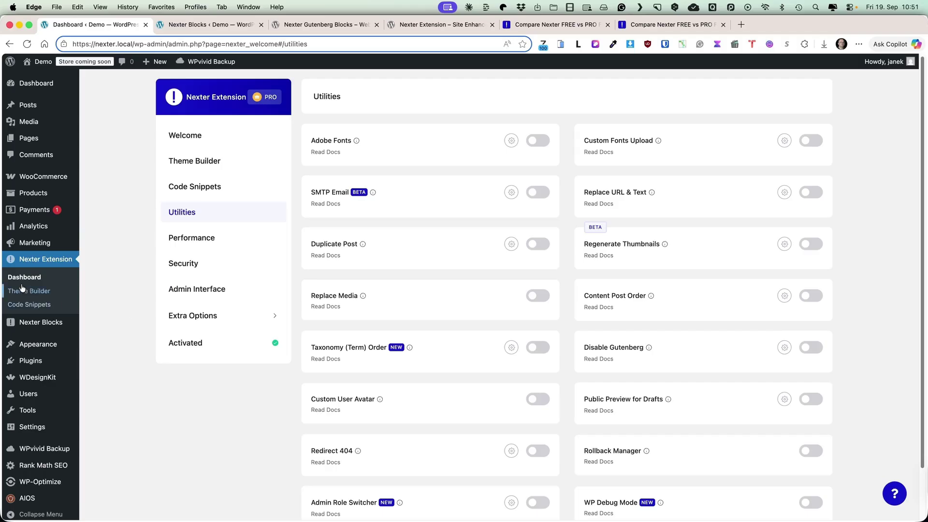
pyautogui.click(185, 138)
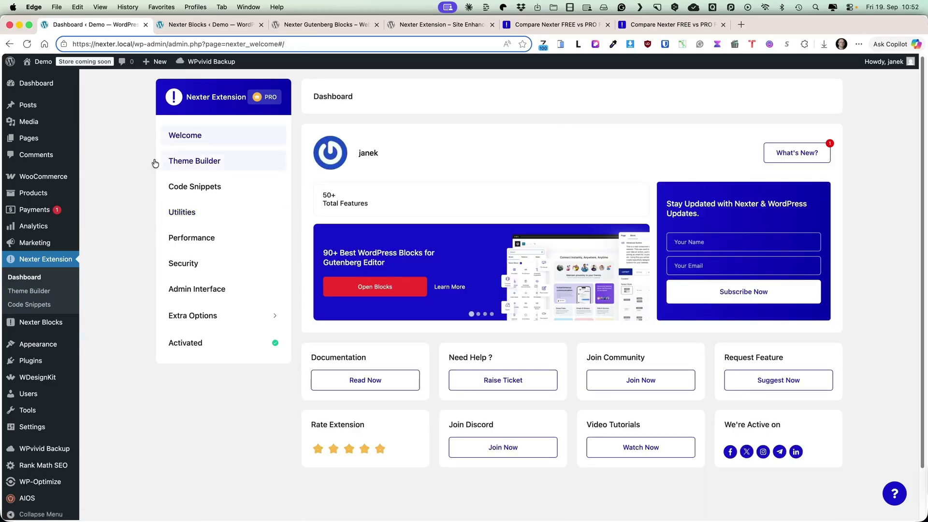
pyautogui.click(201, 161)
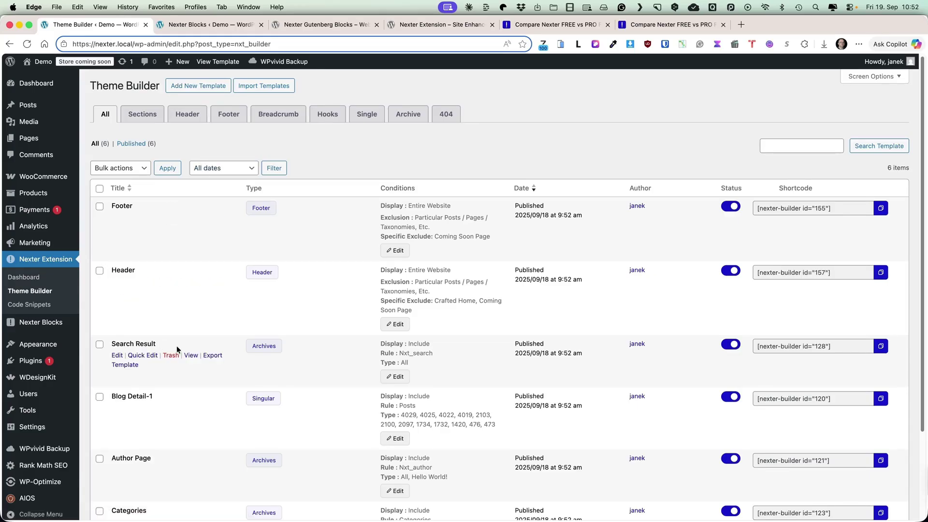
pyautogui.scroll(-3, 185, 370)
pyautogui.scroll(3, 185, 371)
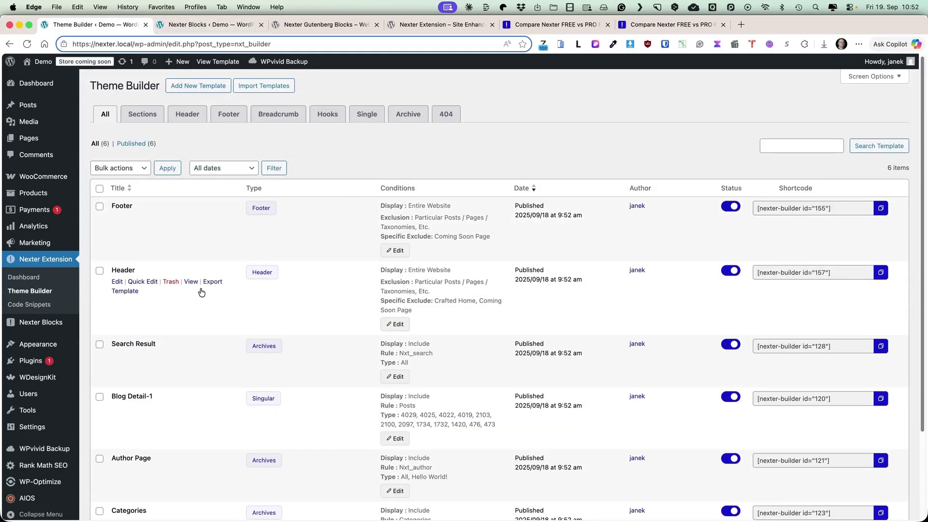
# Step: Preview the Header template on the site, and open it in the editor with its display conditions
pyautogui.click(191, 282)
pyautogui.click(201, 25)
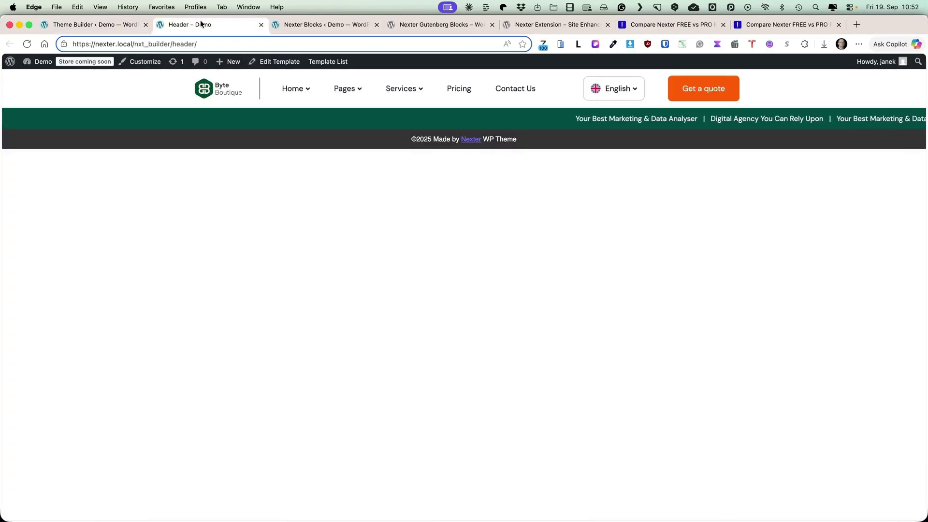
pyautogui.click(97, 25)
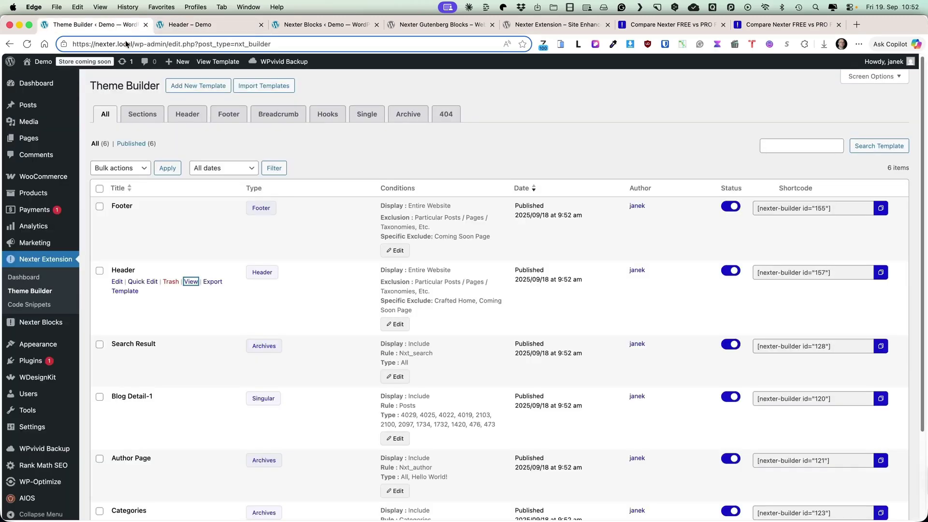
pyautogui.click(123, 270)
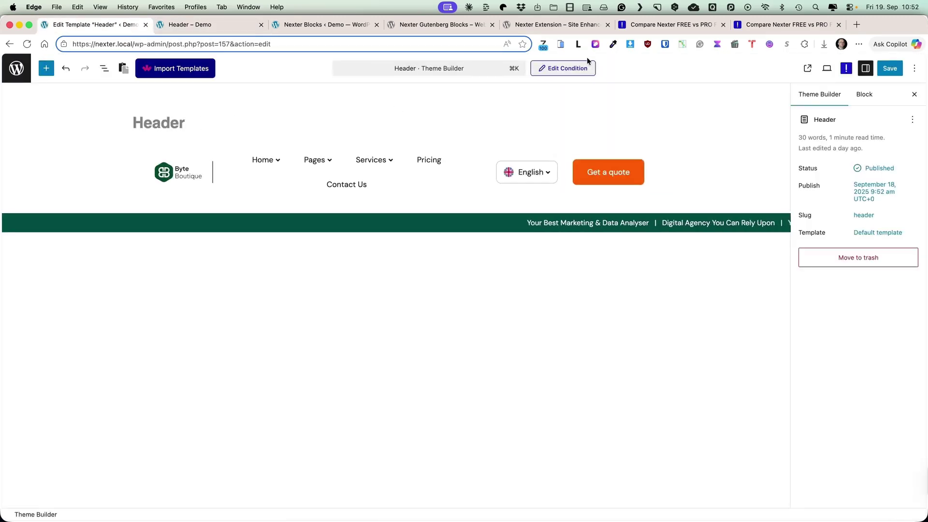
pyautogui.click(560, 68)
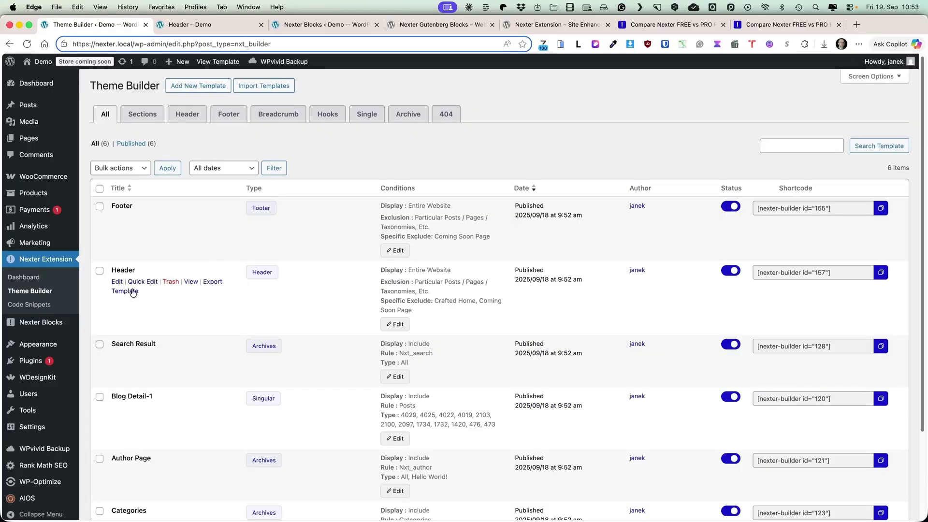
# Step: Look through the Theme Builder templates by type, checking Hooks, Single, Archive and 404
pyautogui.scroll(-2, 133, 291)
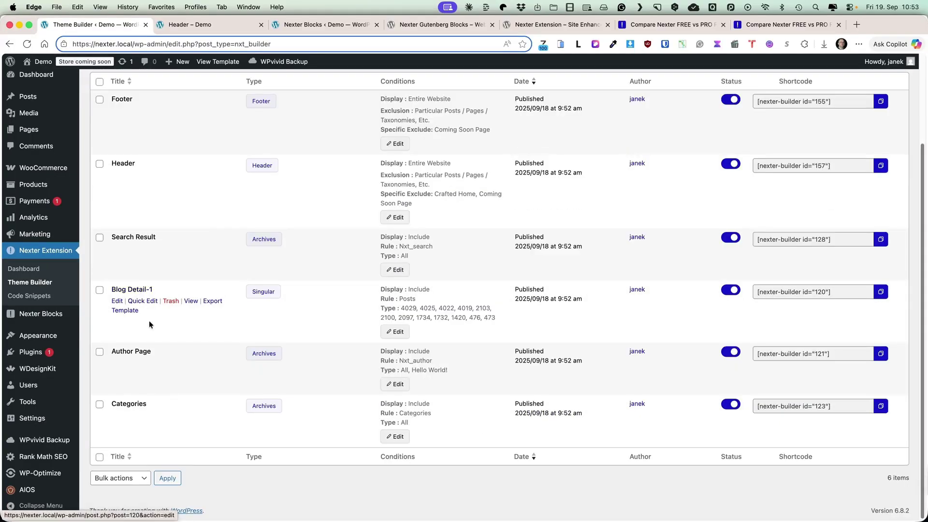
pyautogui.scroll(3, 149, 377)
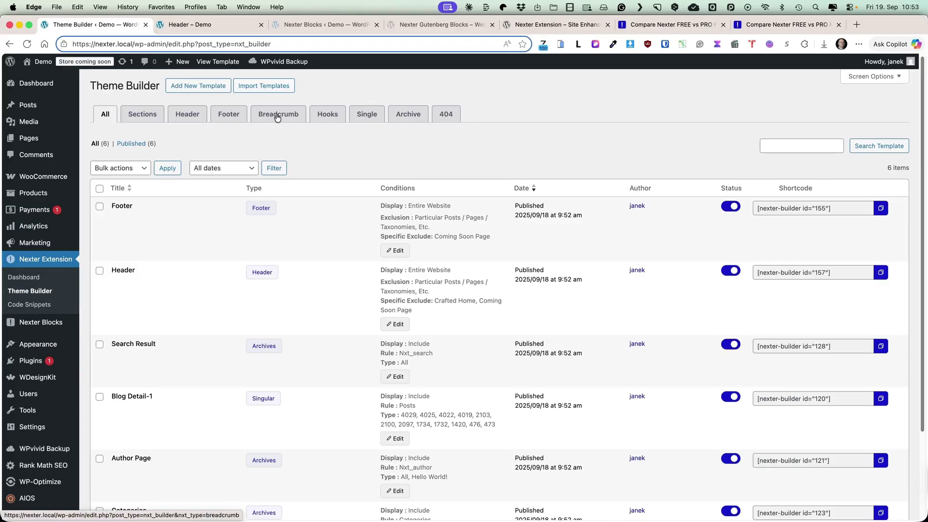
pyautogui.click(332, 119)
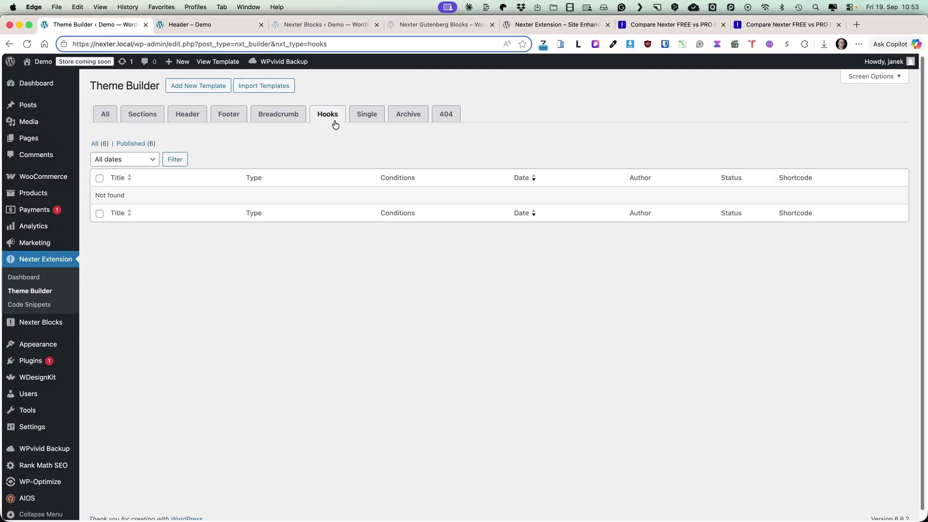
pyautogui.click(367, 116)
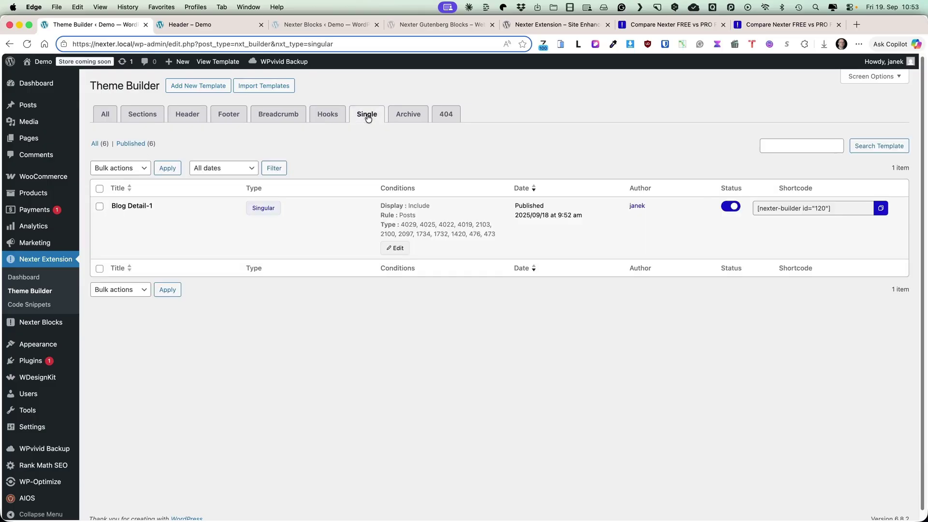
pyautogui.click(407, 119)
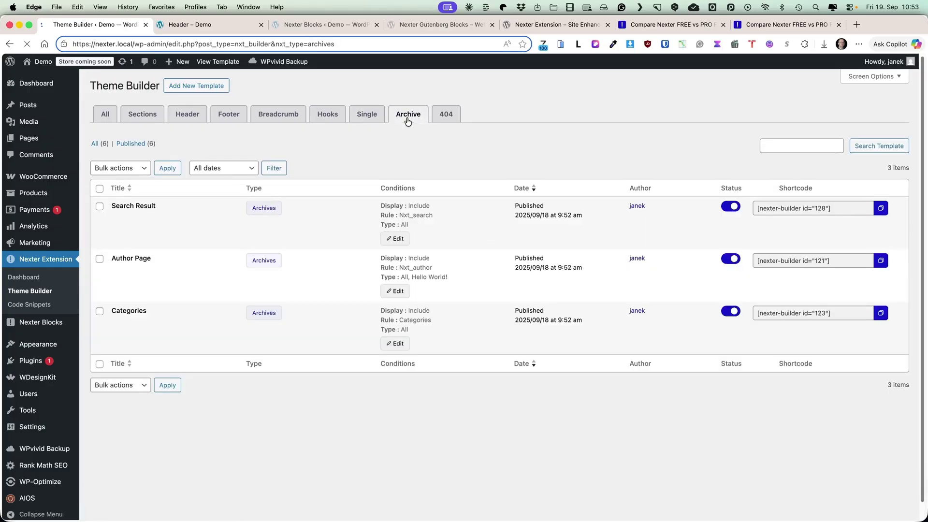
pyautogui.click(451, 115)
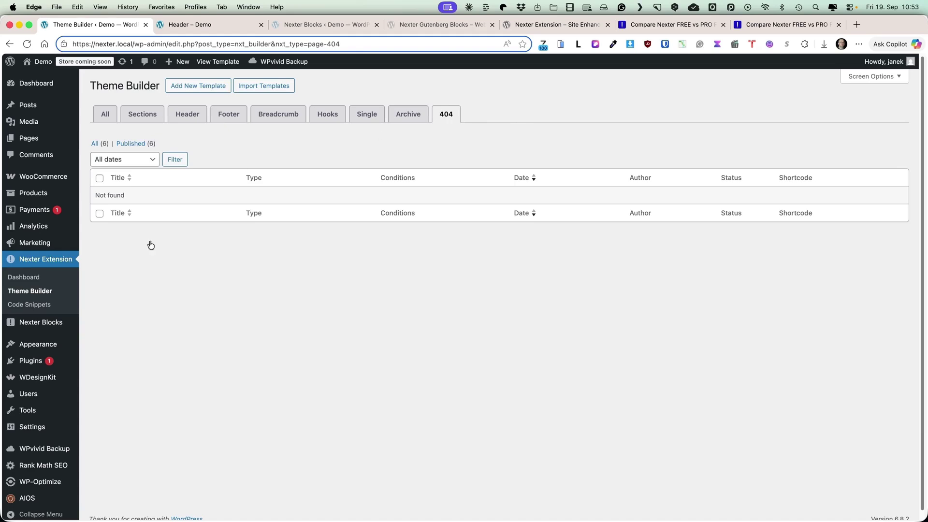
# Step: Enable Code Snippets in the Nexter Extension dashboard and save its settings with Admin Bar Info switched on
pyautogui.click(24, 276)
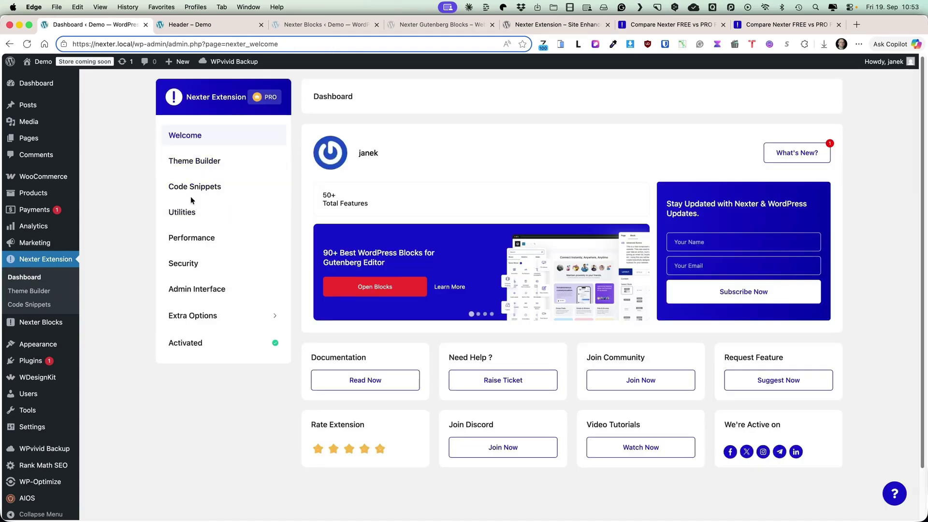
pyautogui.click(192, 194)
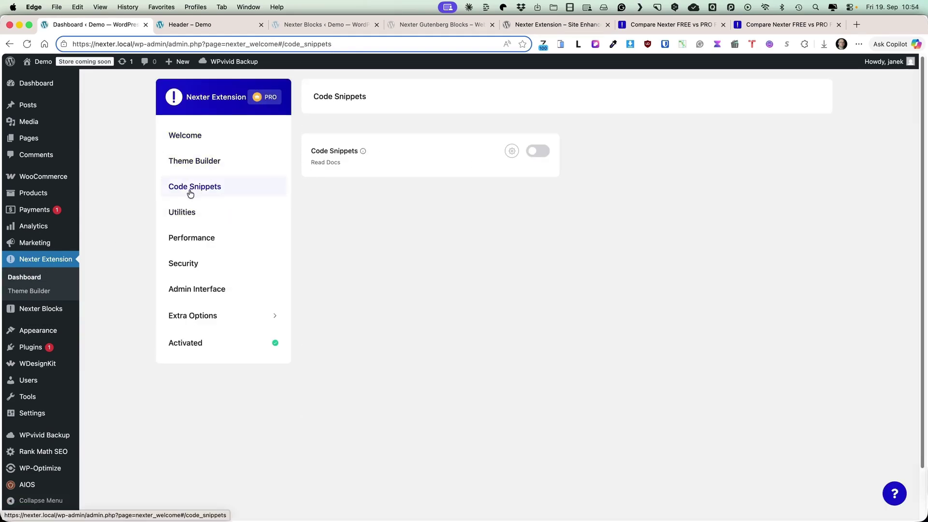
pyautogui.click(546, 152)
pyautogui.click(509, 152)
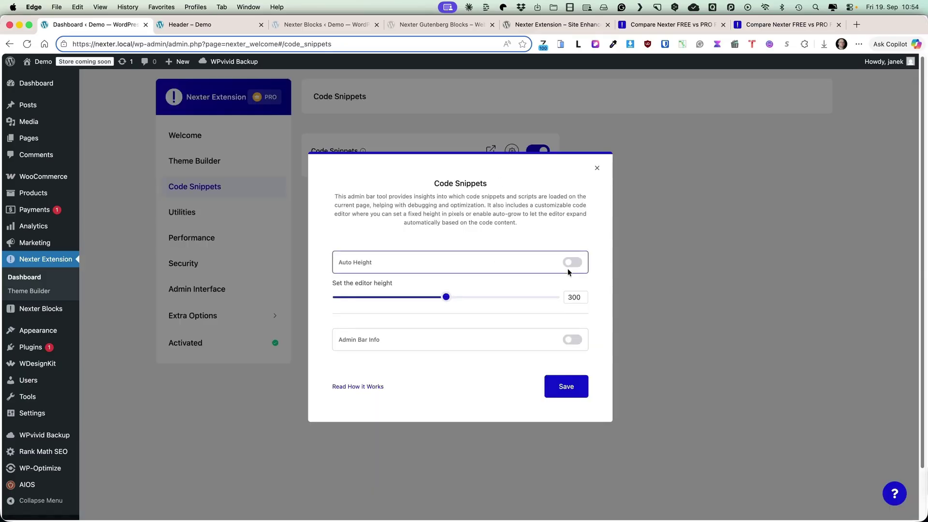
pyautogui.click(573, 340)
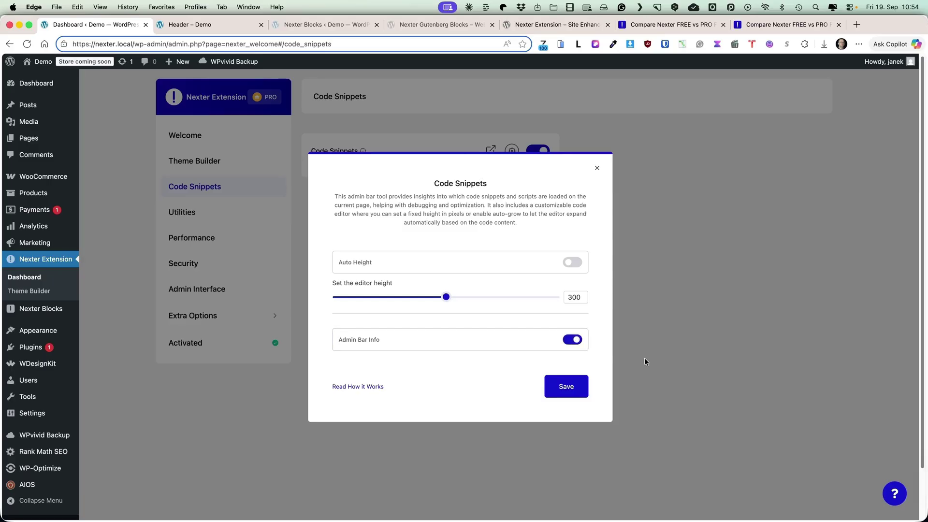
pyautogui.click(564, 393)
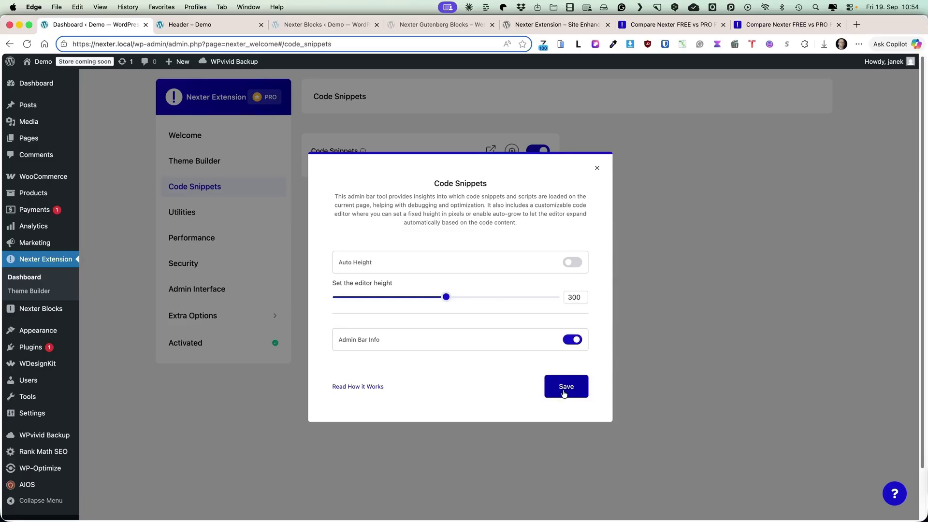
pyautogui.click(598, 170)
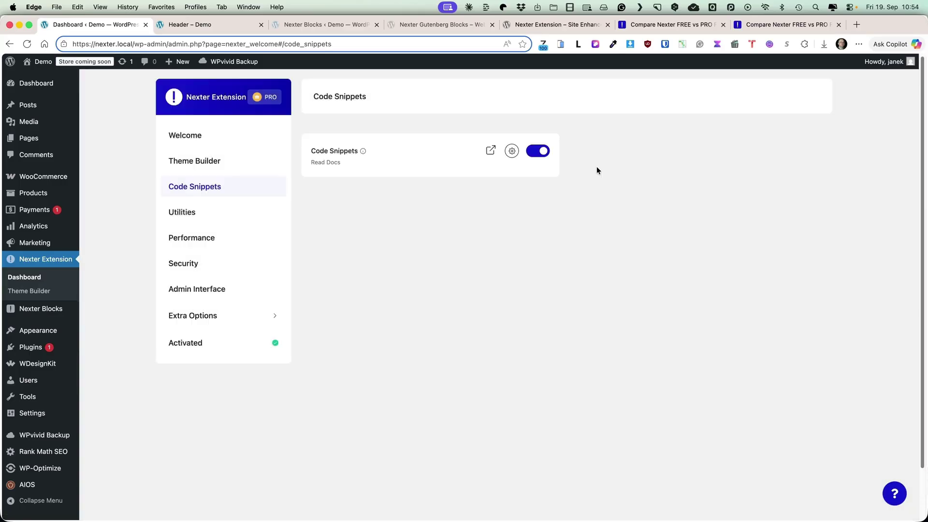
# Step: Reload the dashboard, open the Disable Gutenberg Editor snippet from the Code Snippets list and examine its site-wide placement options
pyautogui.click(27, 44)
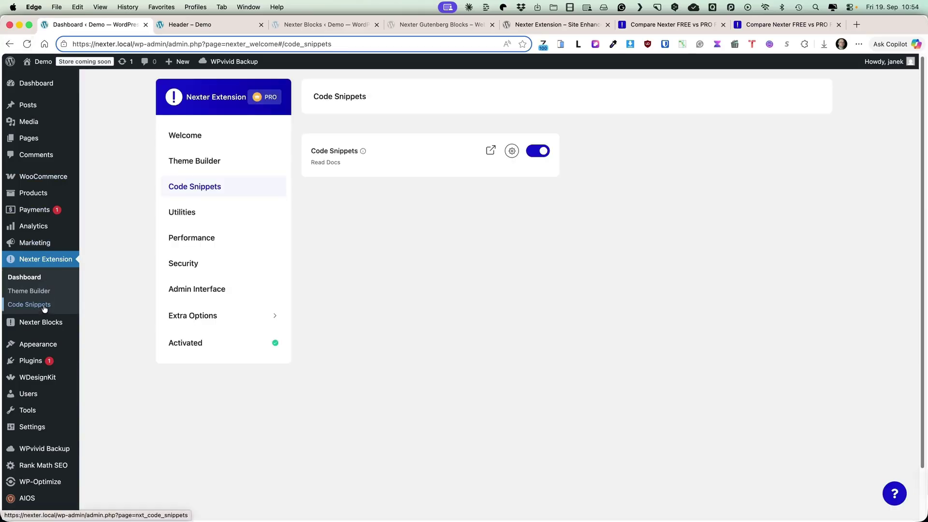
pyautogui.click(43, 306)
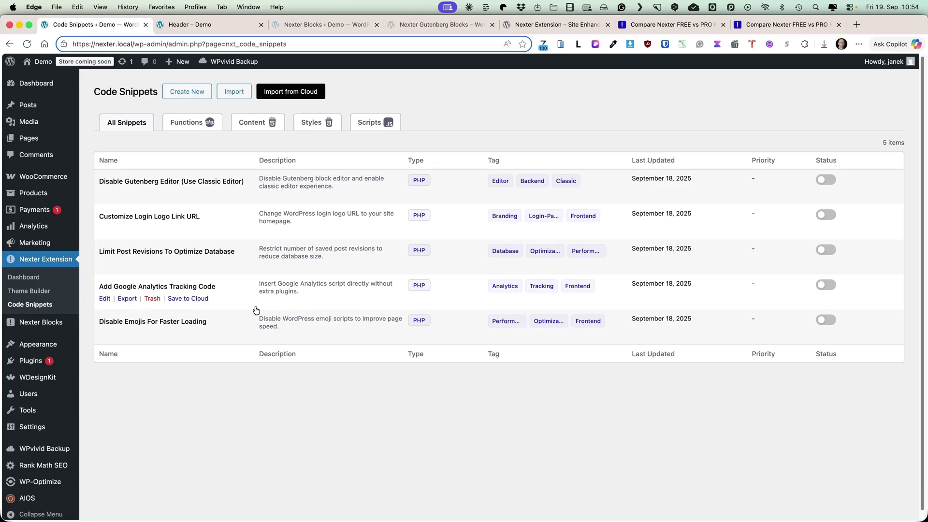
pyautogui.click(151, 181)
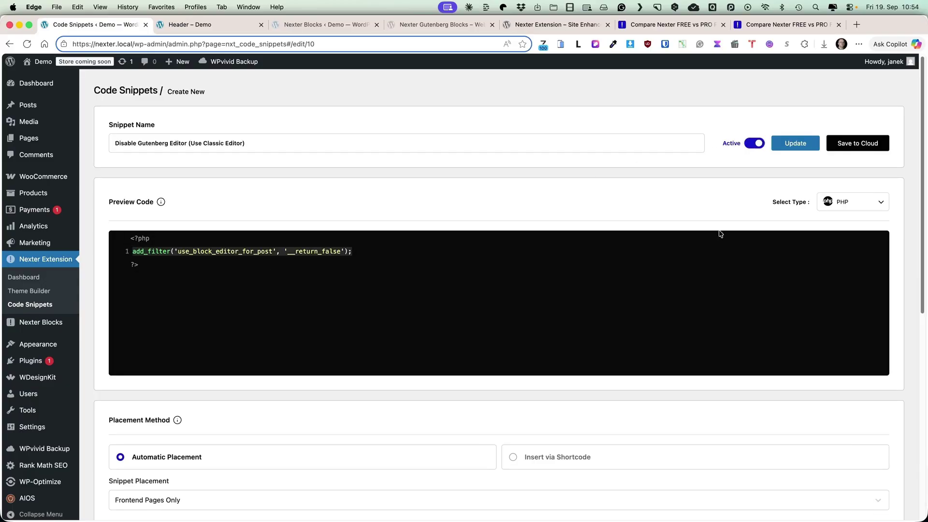
pyautogui.scroll(-4, 343, 244)
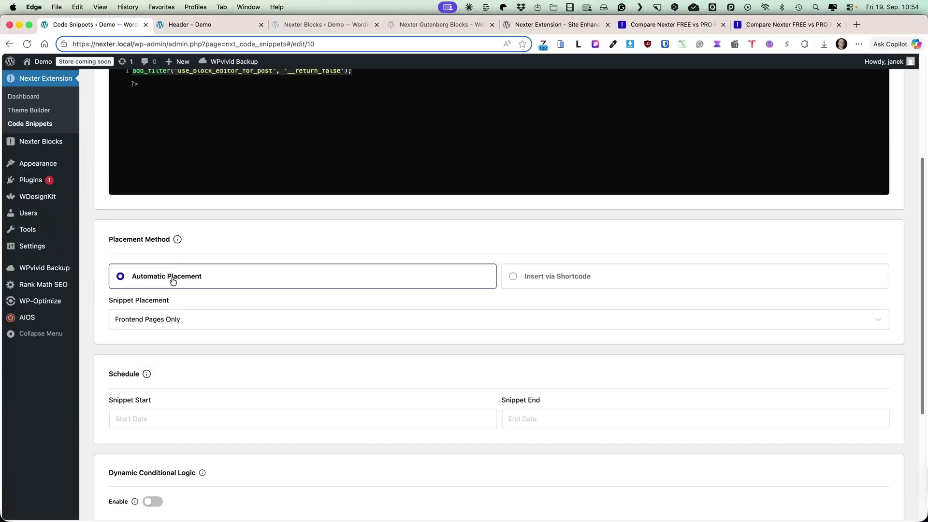
pyautogui.click(165, 327)
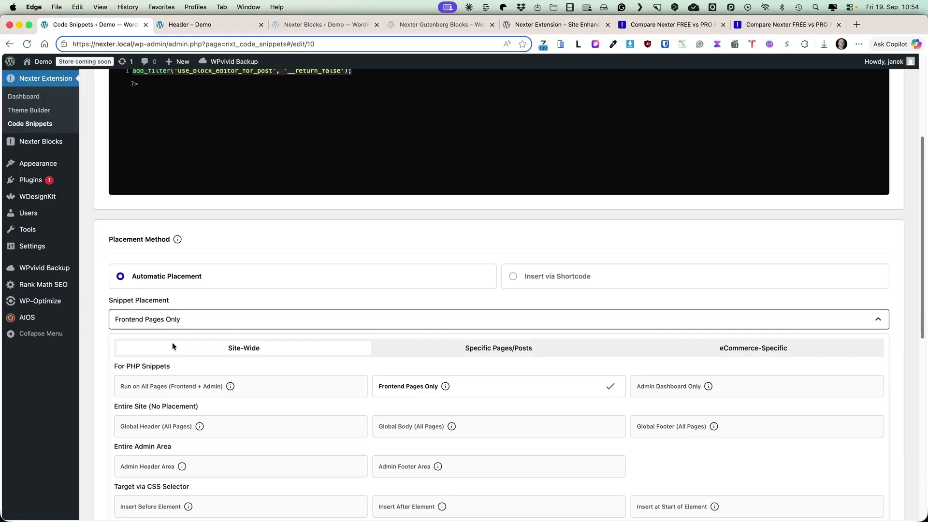
pyautogui.scroll(-1, 147, 427)
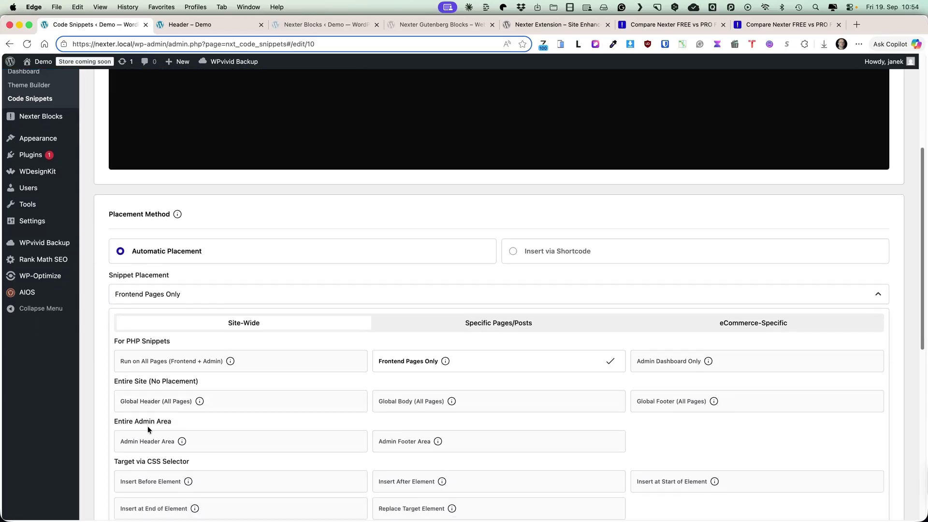
pyautogui.scroll(-3, 147, 430)
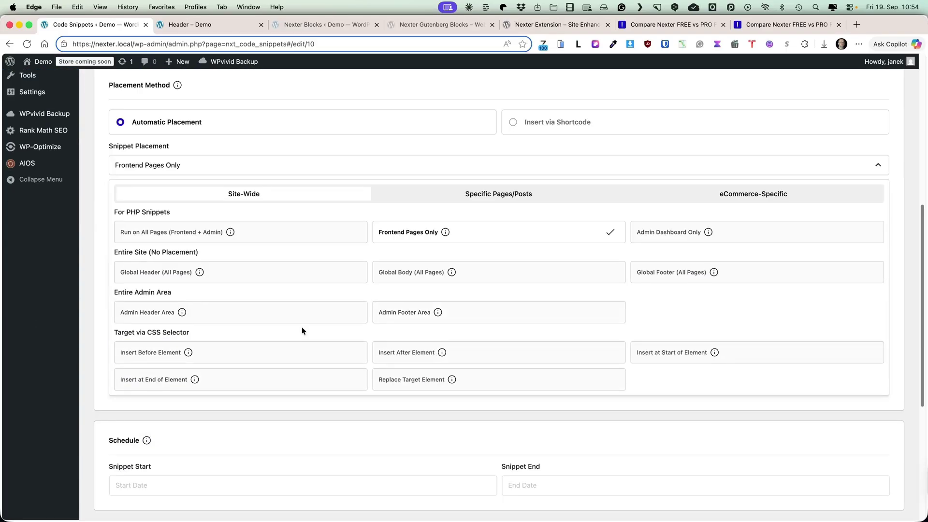
# Step: Examine the snippet's Schedule section and switch Dynamic Conditional Logic on and off again to view its condition options
pyautogui.scroll(-5, 302, 327)
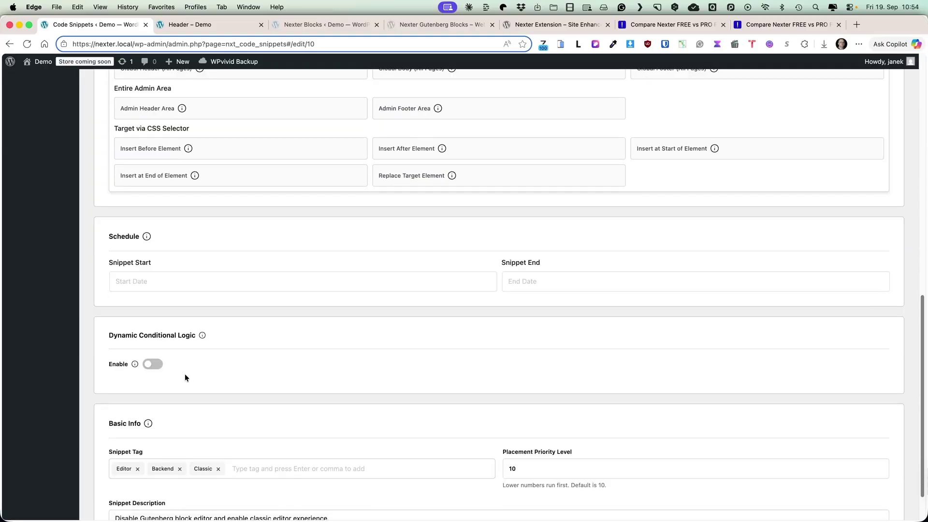
pyautogui.click(153, 365)
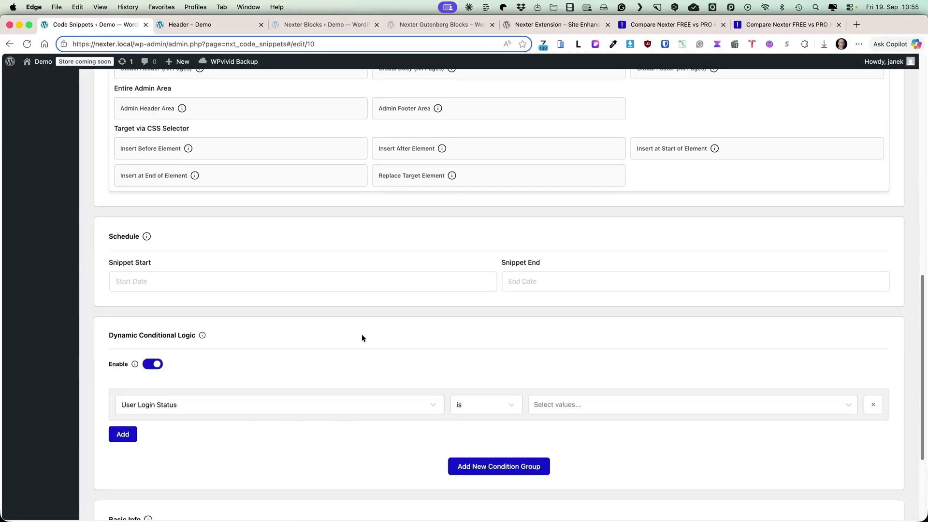
pyautogui.scroll(-3, 362, 336)
pyautogui.scroll(2, 217, 290)
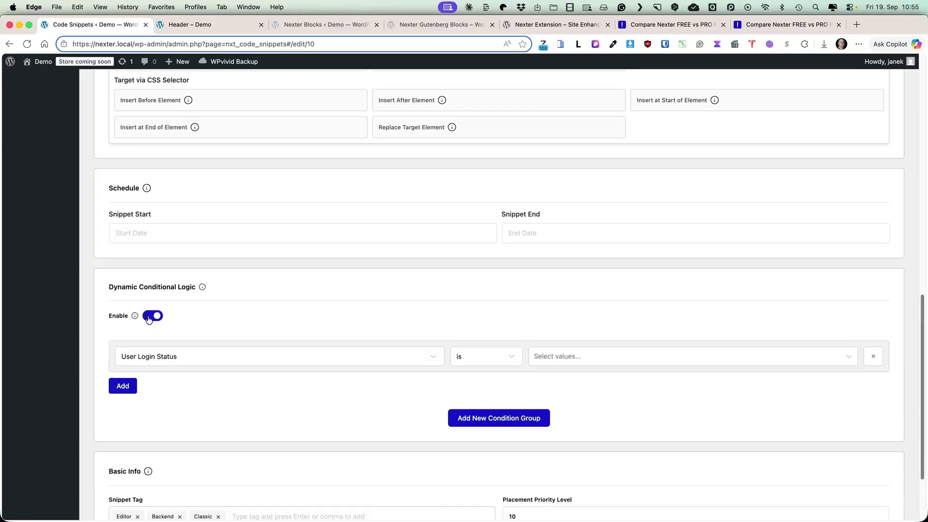
pyautogui.click(152, 316)
# Step: Update the Disable Gutenberg Editor snippet and check the Template List and Snippets List in the site's front-end admin bar
pyautogui.scroll(15, 778, 163)
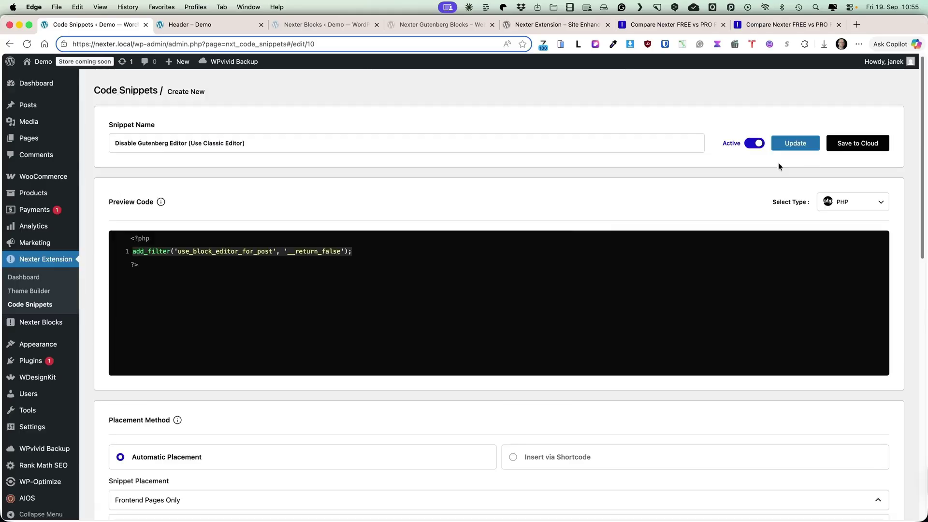
pyautogui.click(797, 141)
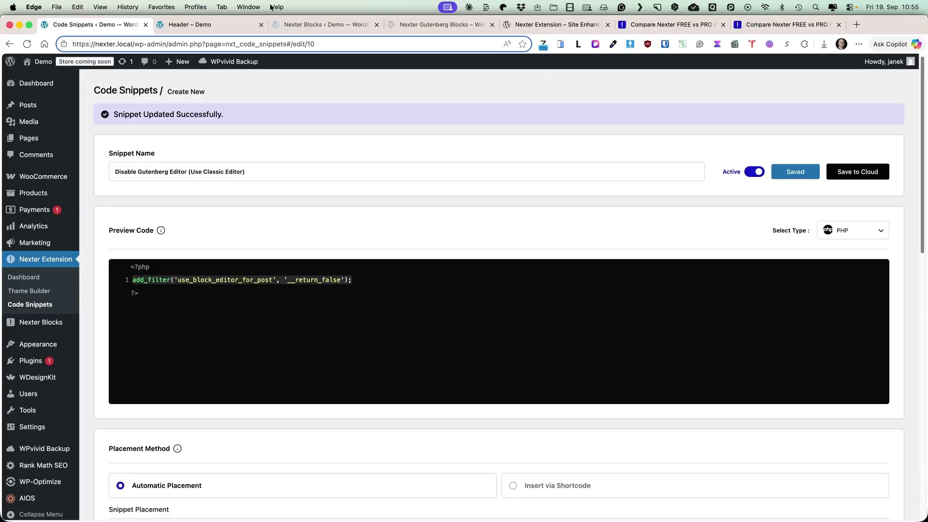
pyautogui.click(218, 21)
pyautogui.moveTo(341, 75)
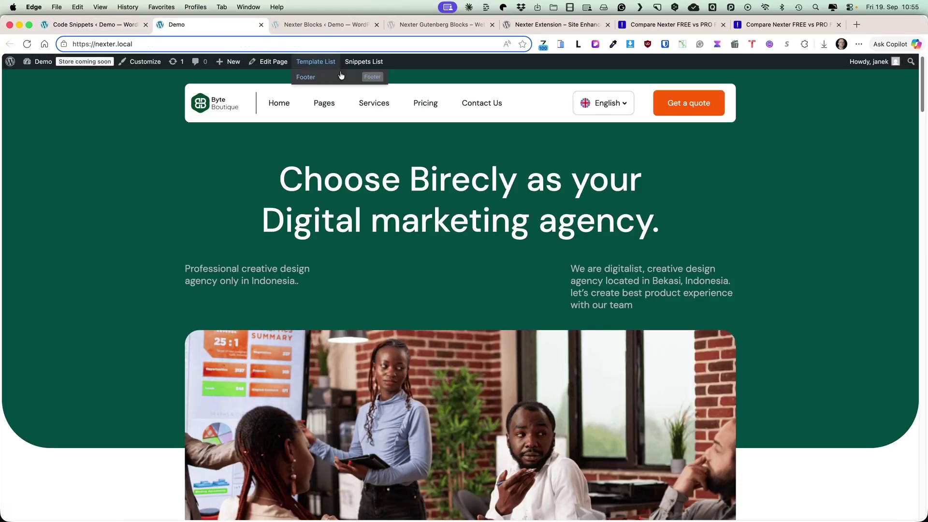
pyautogui.moveTo(368, 64)
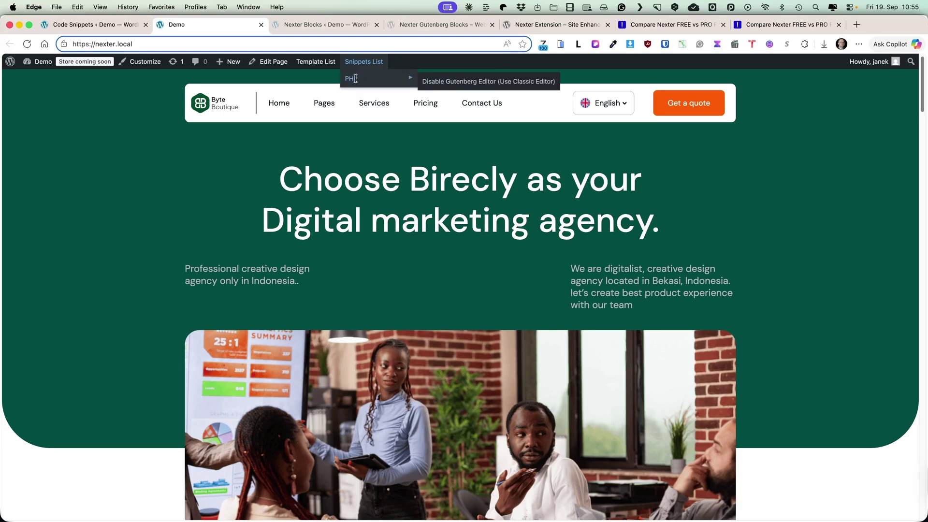
pyautogui.click(459, 83)
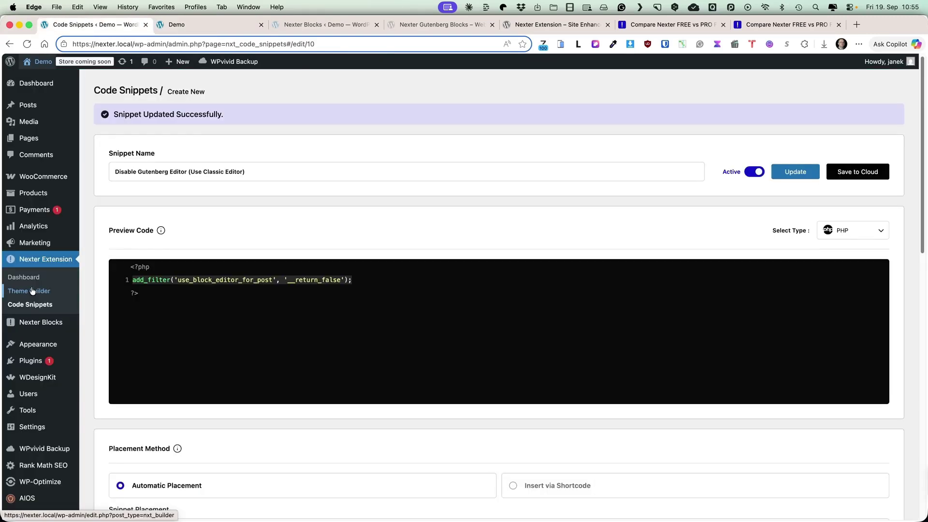
# Step: Switch off Admin Bar Info in the Nexter Extension dashboard's Code Snippets settings and save
pyautogui.click(24, 277)
pyautogui.click(195, 186)
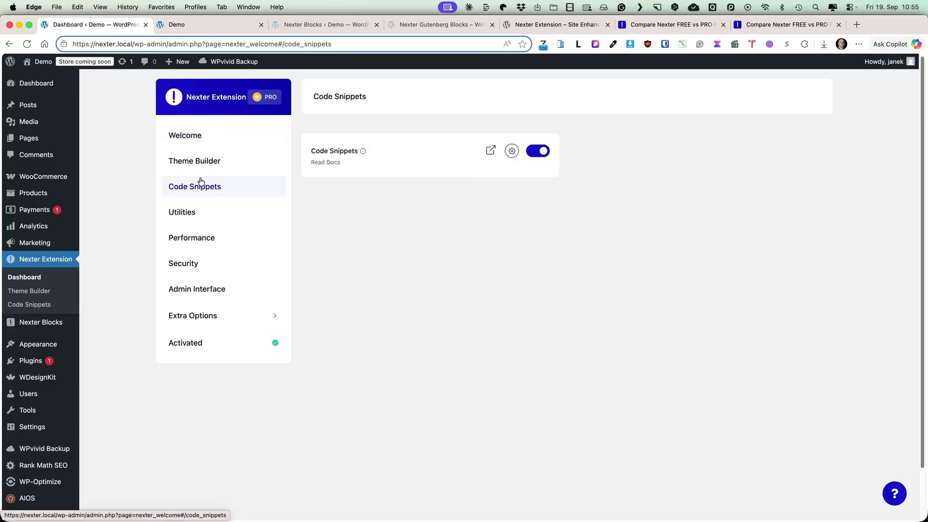
pyautogui.click(512, 152)
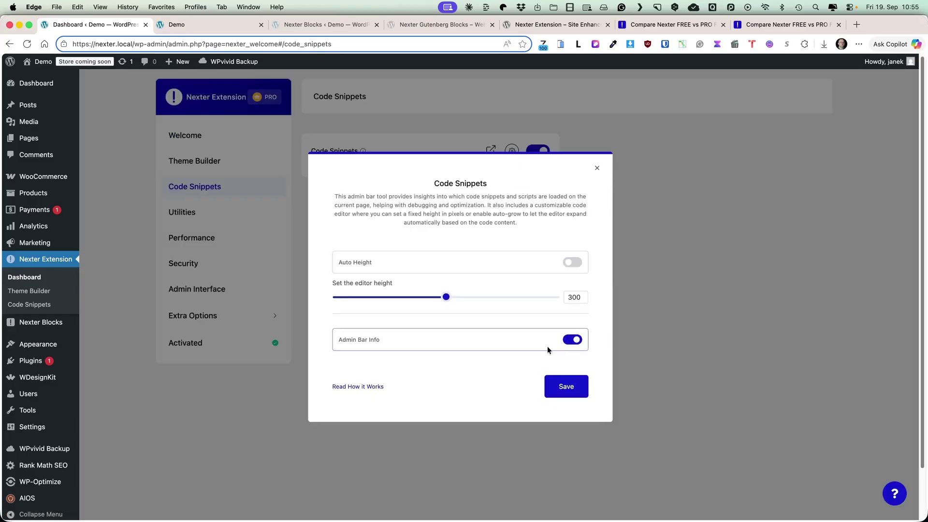
pyautogui.click(571, 340)
pyautogui.click(566, 386)
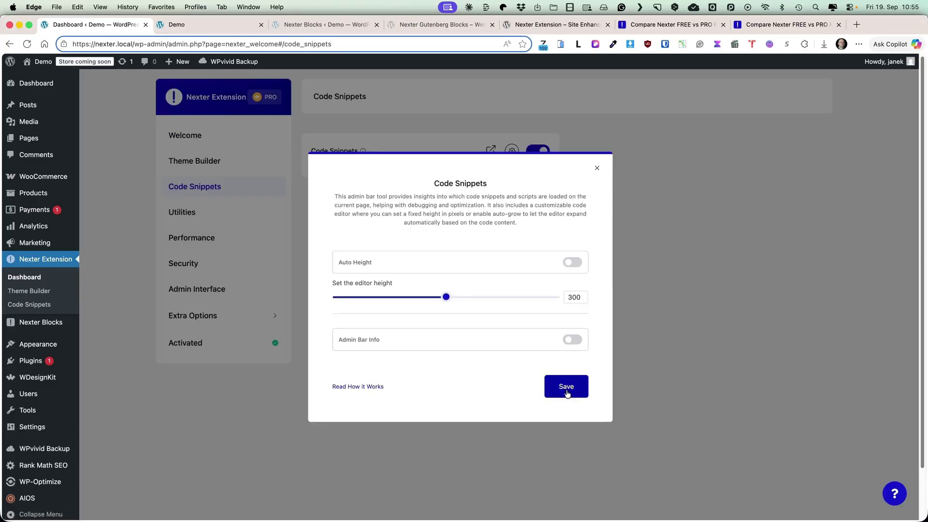
# Step: Reload the site's front page to check its admin bar, and close the Code Snippets settings dialog
pyautogui.click(196, 29)
pyautogui.click(28, 42)
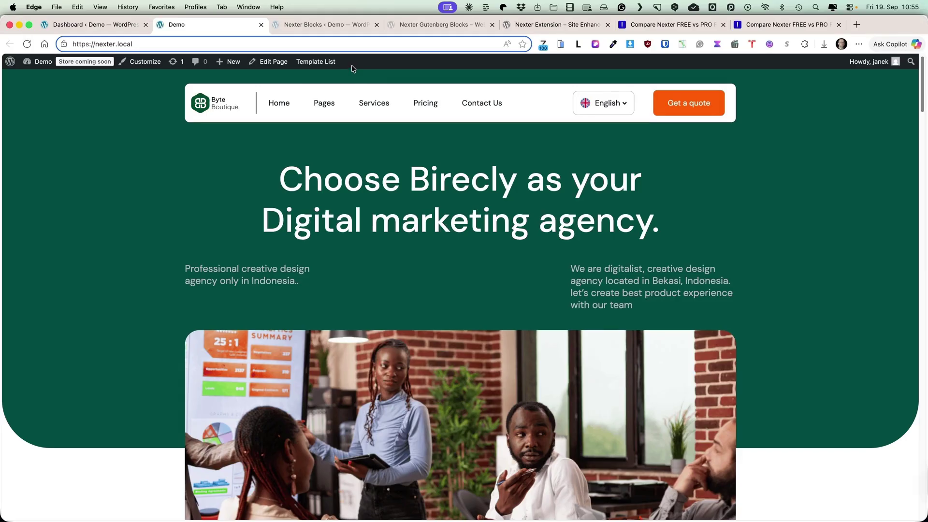
pyautogui.click(72, 24)
pyautogui.click(598, 166)
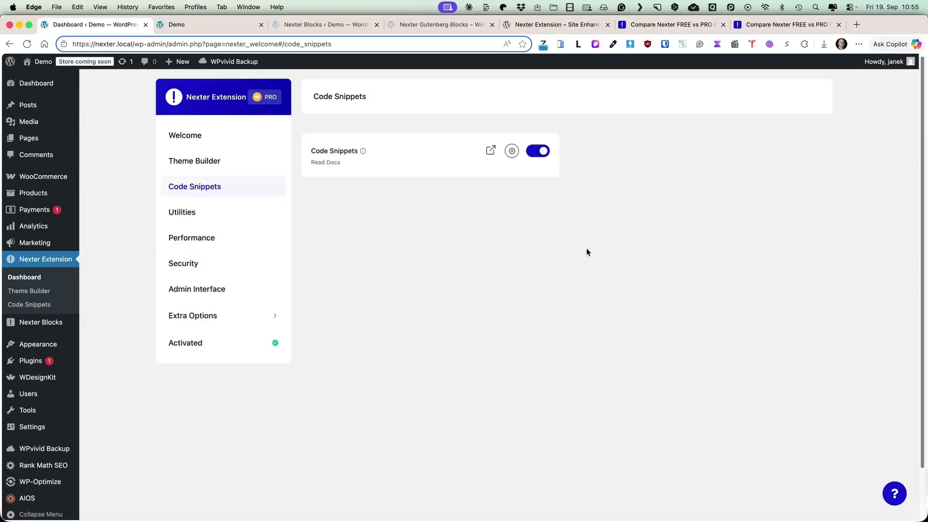
# Step: Look through the features in the Utilities section of the Nexter Extension dashboard
pyautogui.click(172, 214)
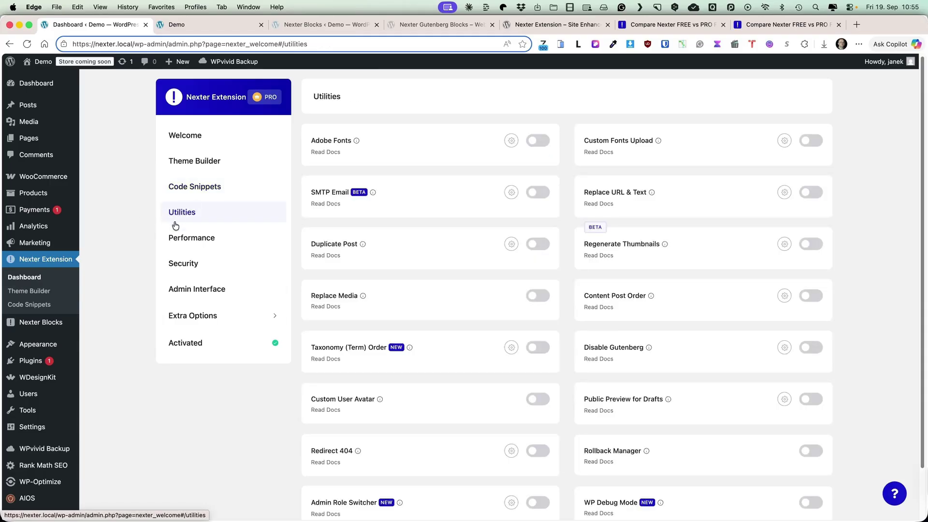
pyautogui.moveTo(356, 141)
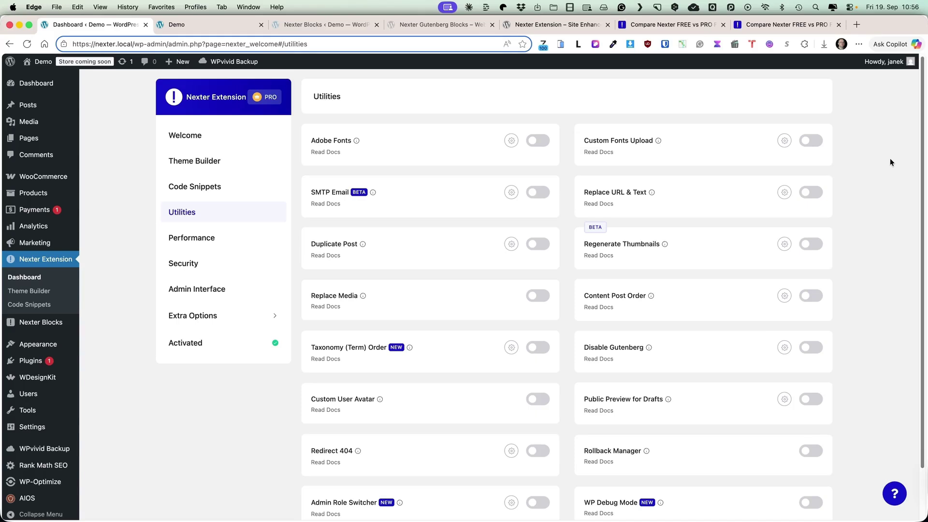
pyautogui.scroll(-3, 889, 158)
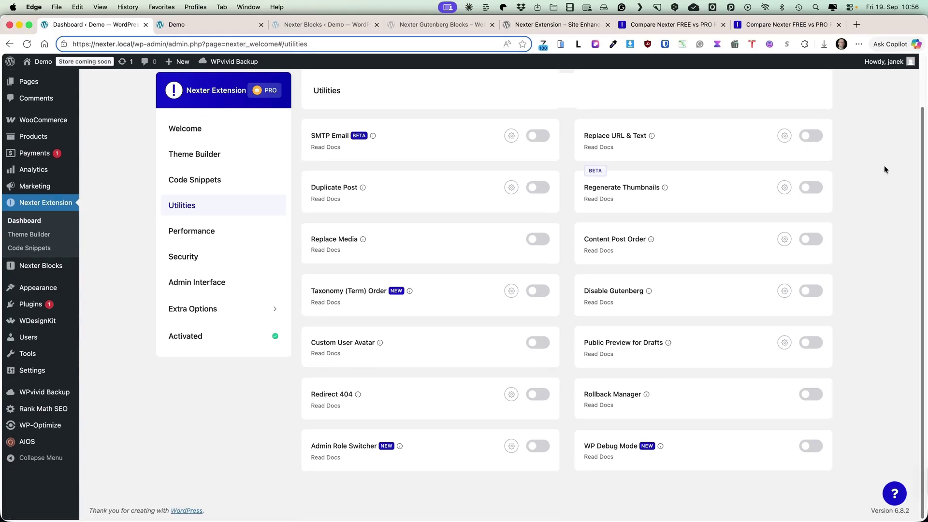
pyautogui.scroll(3, 884, 168)
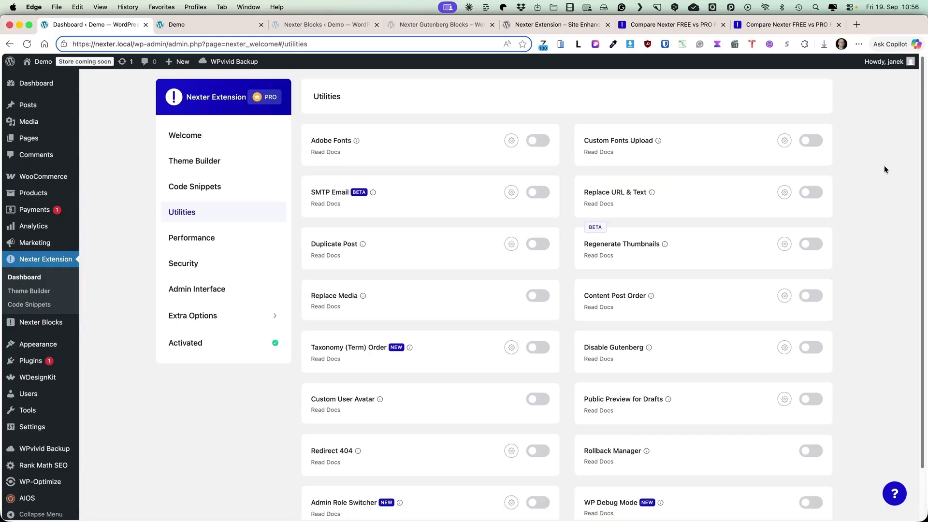
# Step: Enable Custom Fonts Upload to view its simple and variable font upload options, and disable it again
pyautogui.click(820, 145)
pyautogui.click(783, 141)
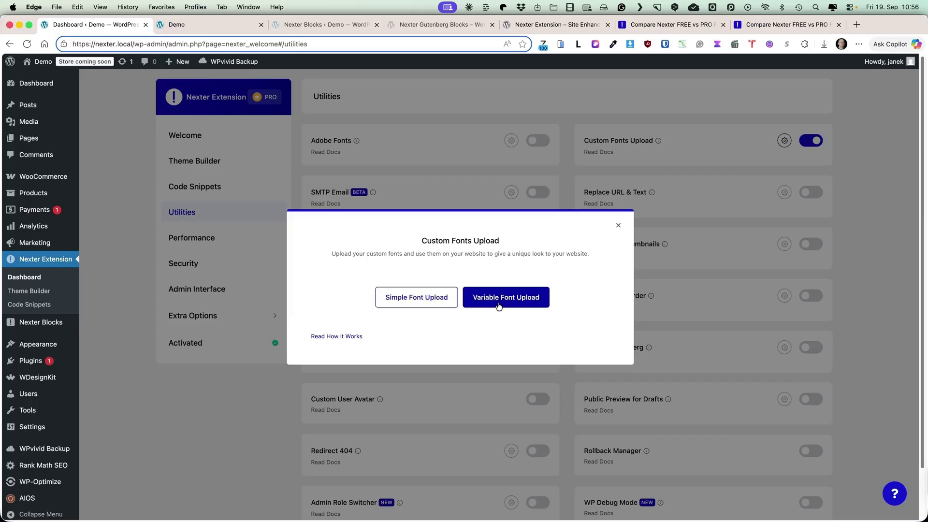
pyautogui.click(618, 226)
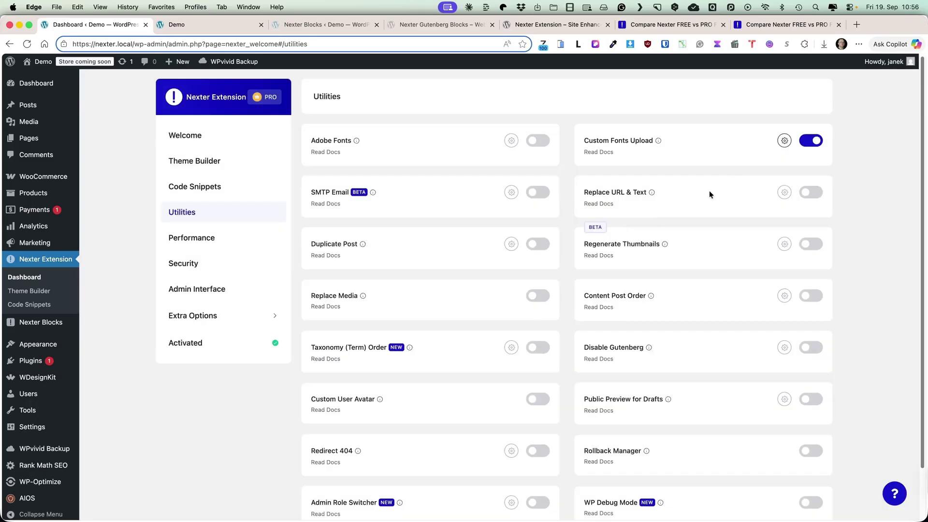
pyautogui.click(815, 145)
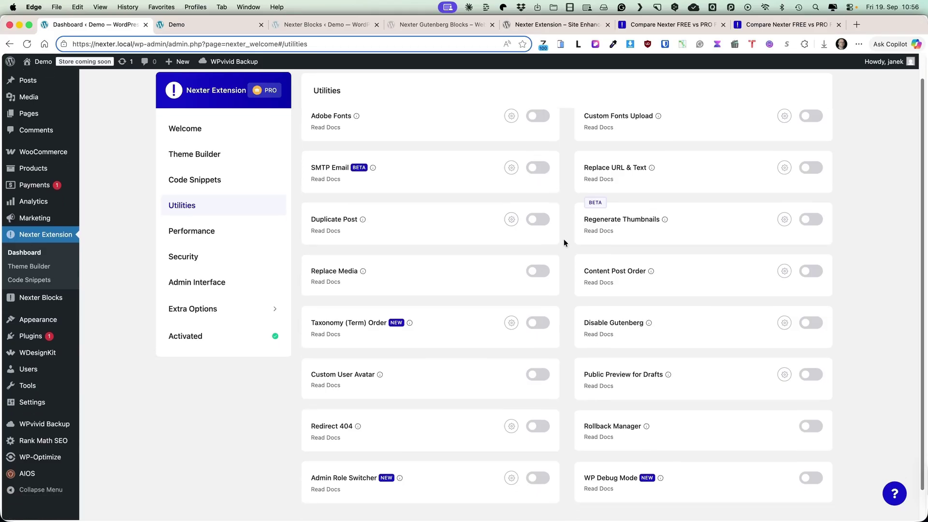
# Step: Enable Duplicate Post, look at its settings and documentation, and disable it again
pyautogui.scroll(-2, 564, 243)
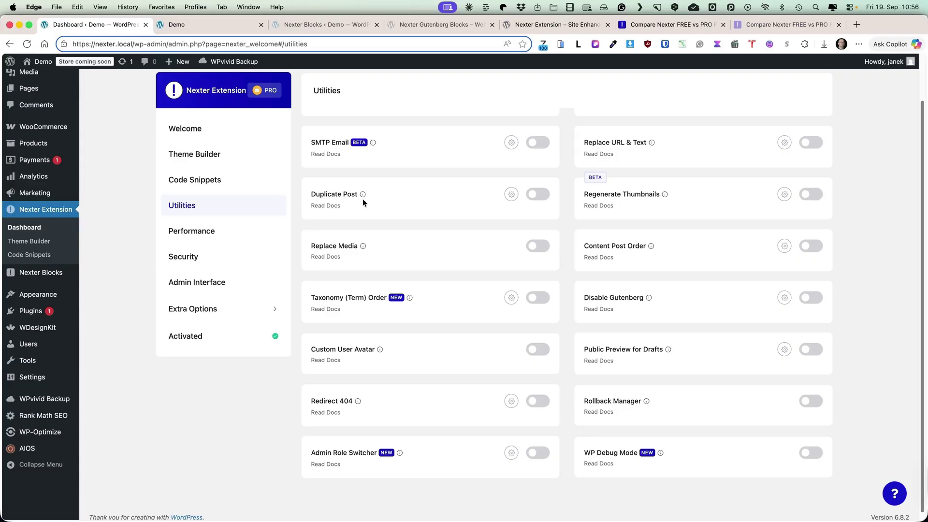
pyautogui.click(539, 195)
pyautogui.click(510, 194)
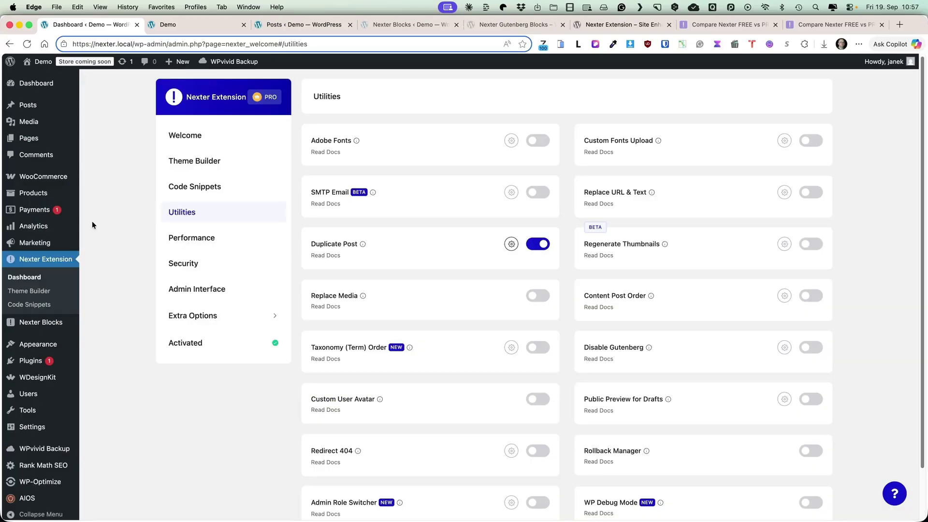
pyautogui.click(332, 262)
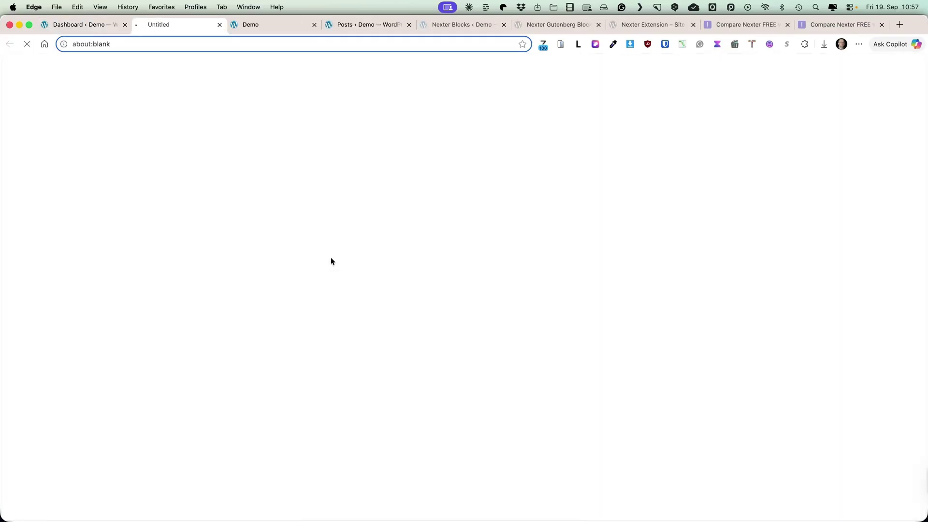
pyautogui.click(219, 25)
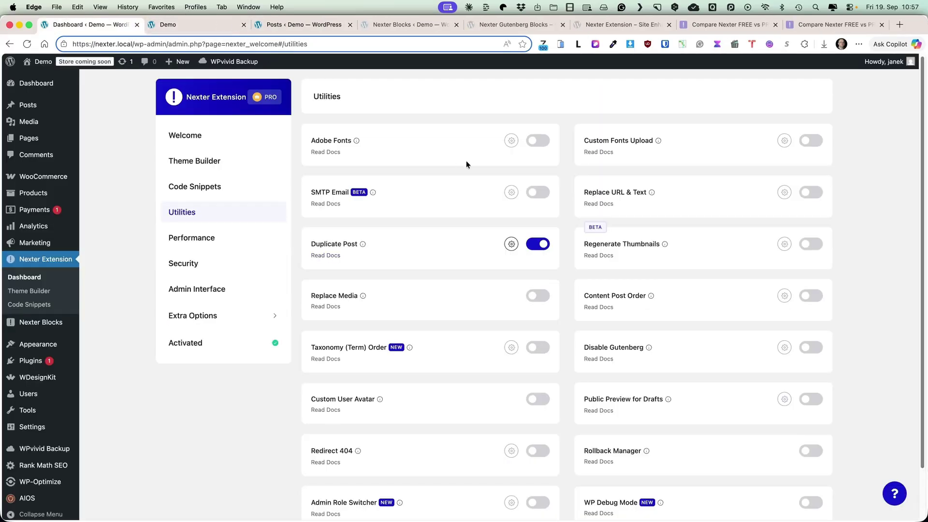
pyautogui.click(536, 245)
# Step: Try out Redirect 404 to view its redirect path setting, and read the descriptions of Content Post Order, Rollback Manager and Admin Role Switcher
pyautogui.scroll(-2, 532, 244)
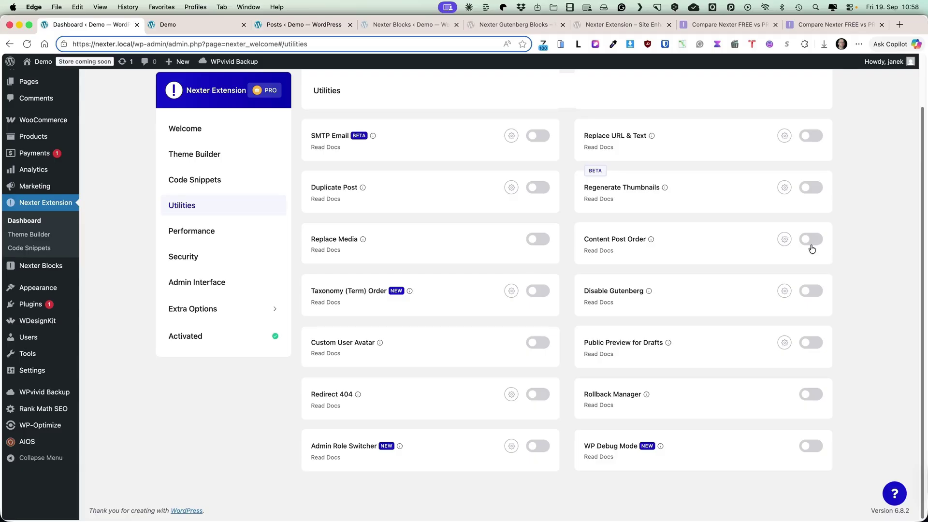
pyautogui.moveTo(650, 241)
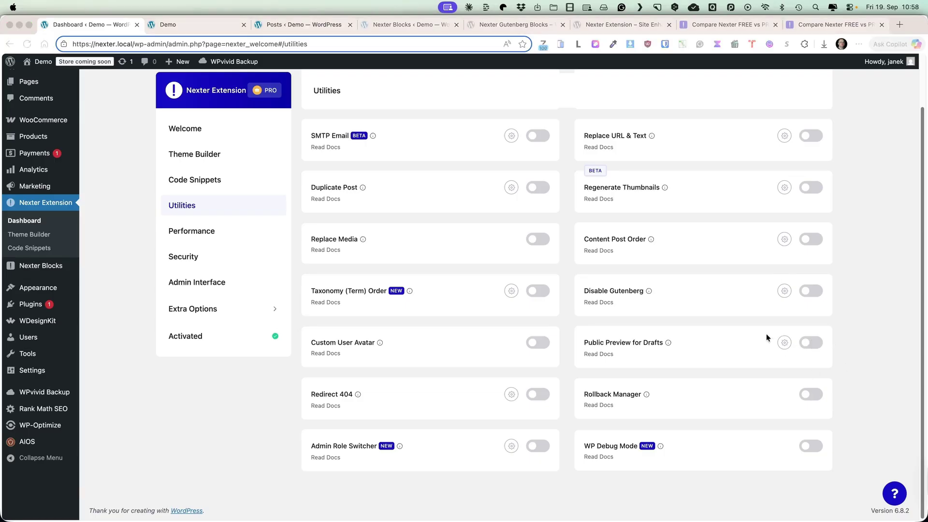
pyautogui.click(537, 394)
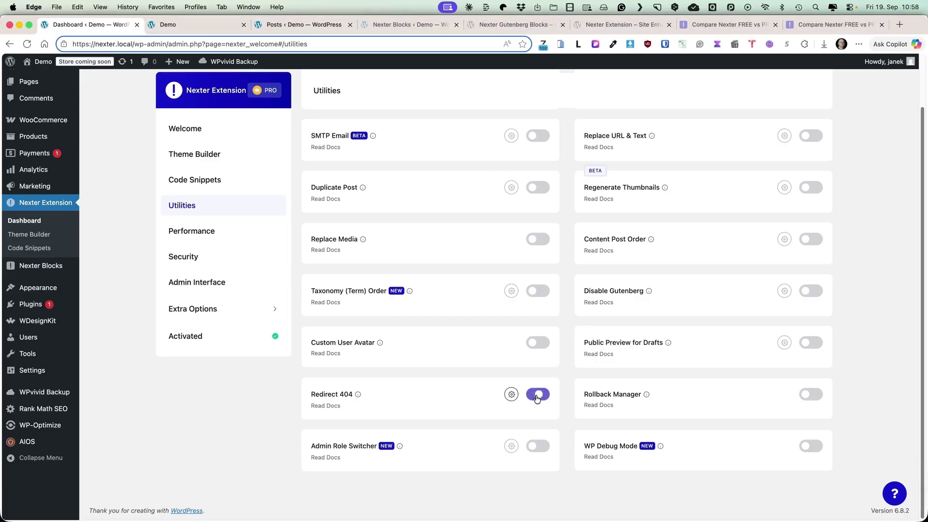
pyautogui.click(511, 395)
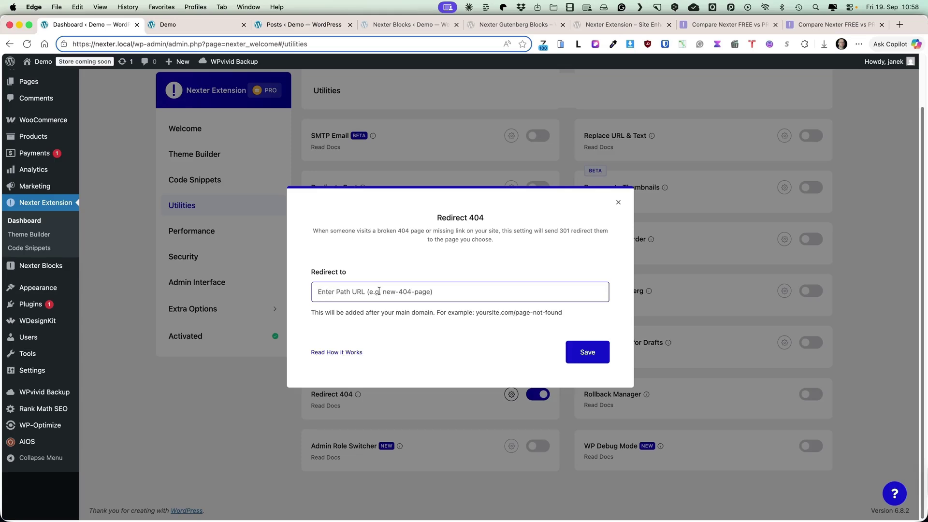
pyautogui.click(617, 202)
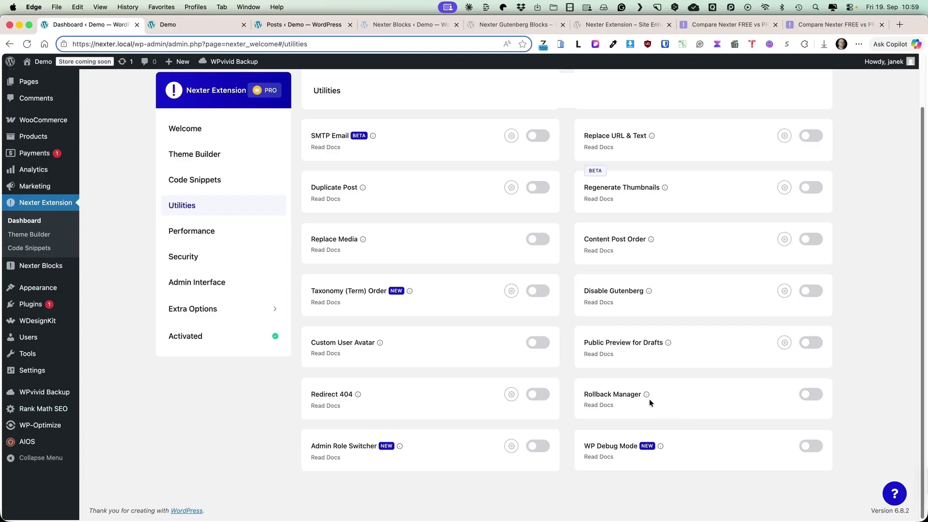
pyautogui.moveTo(646, 395)
pyautogui.moveTo(401, 447)
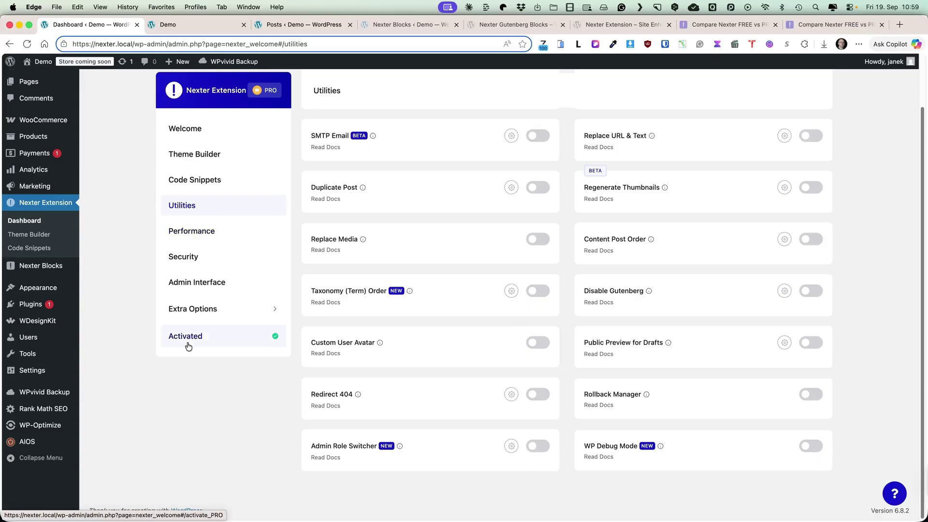
# Step: Switch on Disable Emojis Script in the Advanced Performance settings and look through the remaining performance options
pyautogui.click(197, 232)
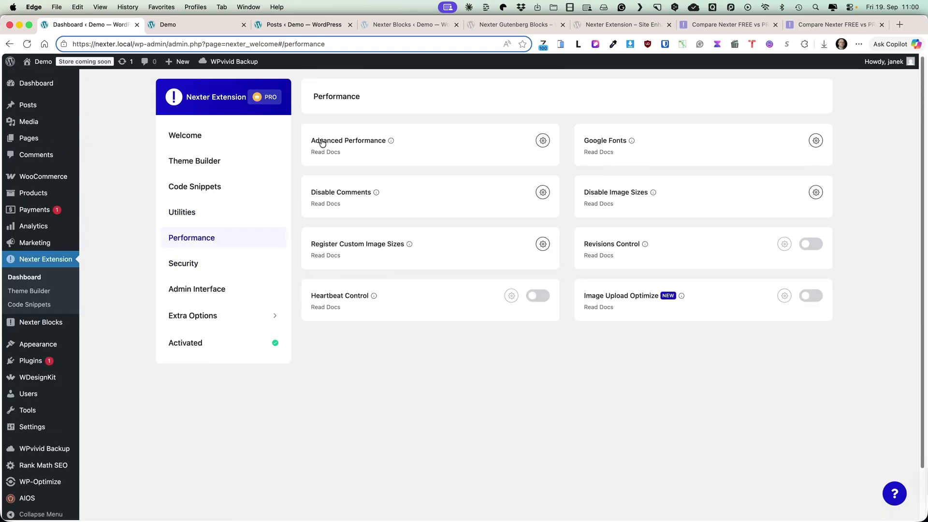
pyautogui.click(543, 141)
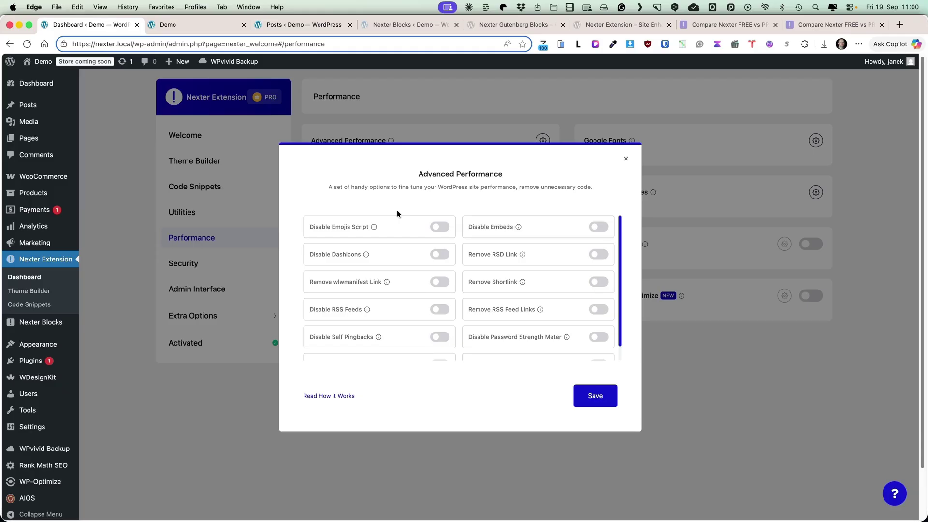
pyautogui.click(439, 228)
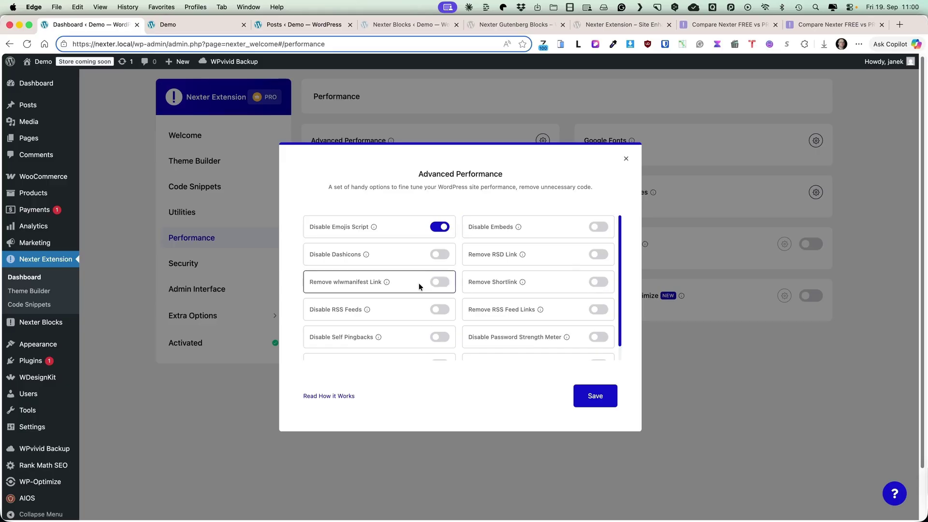
pyautogui.scroll(-1, 420, 265)
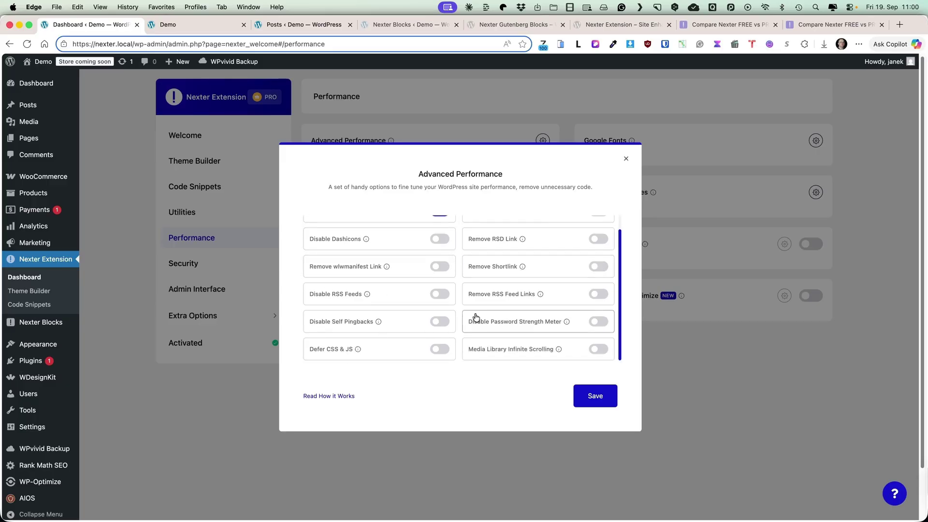
pyautogui.scroll(-1, 322, 355)
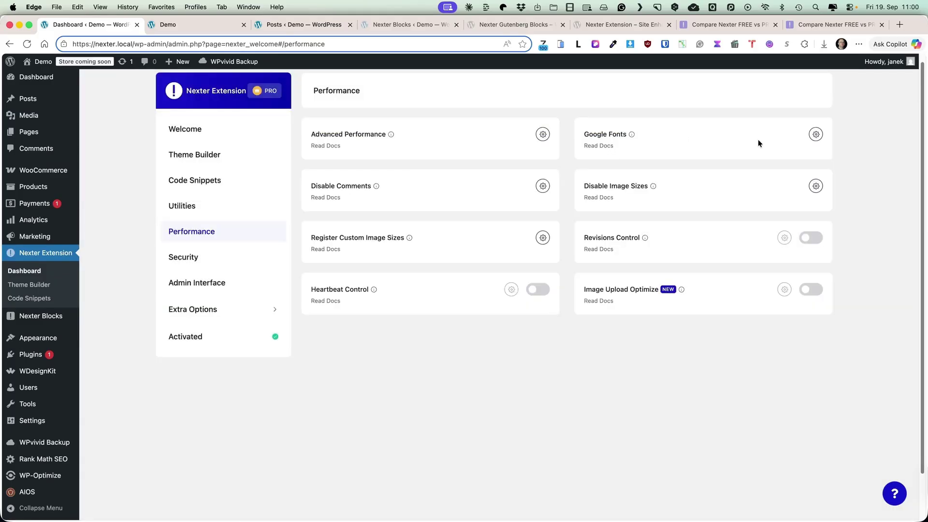
# Step: View the Google Fonts settings, trying the Self-Host Google Fonts switch and the Clear Google Fonts reset
pyautogui.click(815, 135)
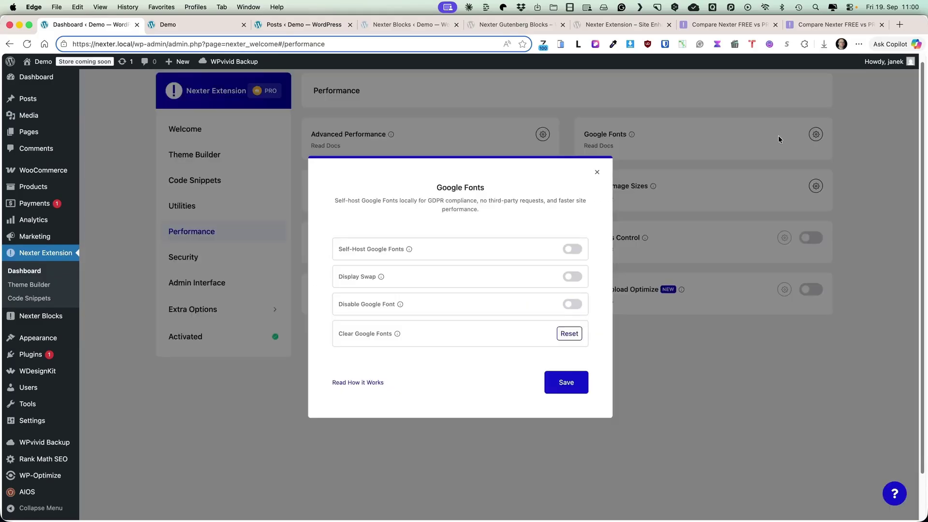
pyautogui.click(571, 250)
pyautogui.click(570, 335)
# Step: Look at the comment options in the Disable Comments settings and close them without saving
pyautogui.click(543, 186)
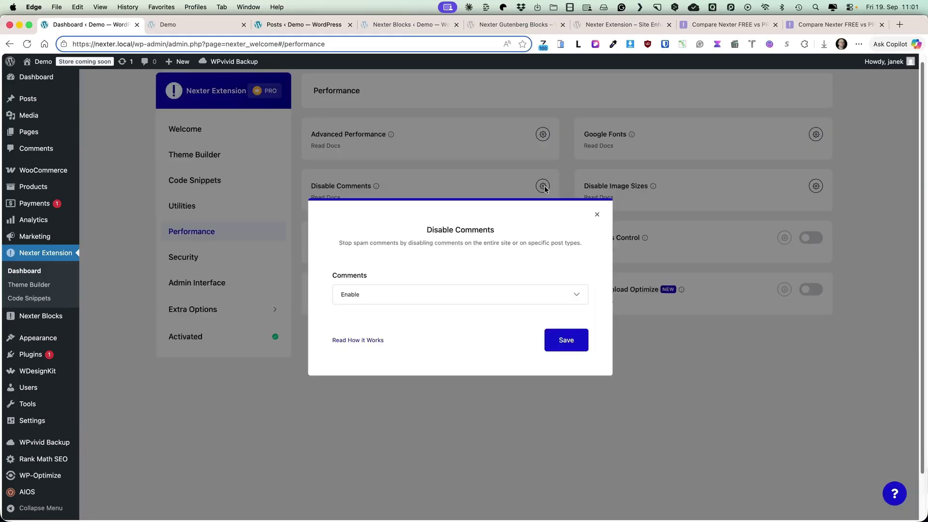
pyautogui.click(384, 297)
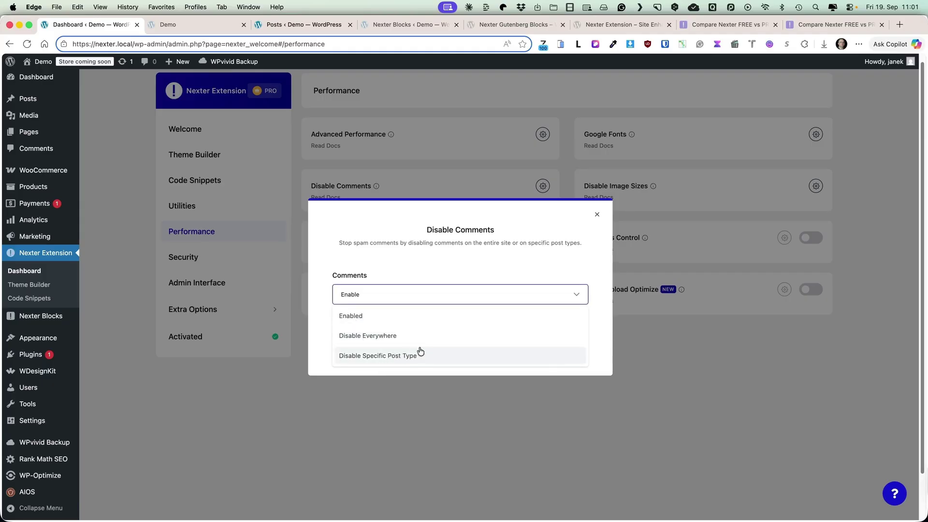
pyautogui.click(597, 214)
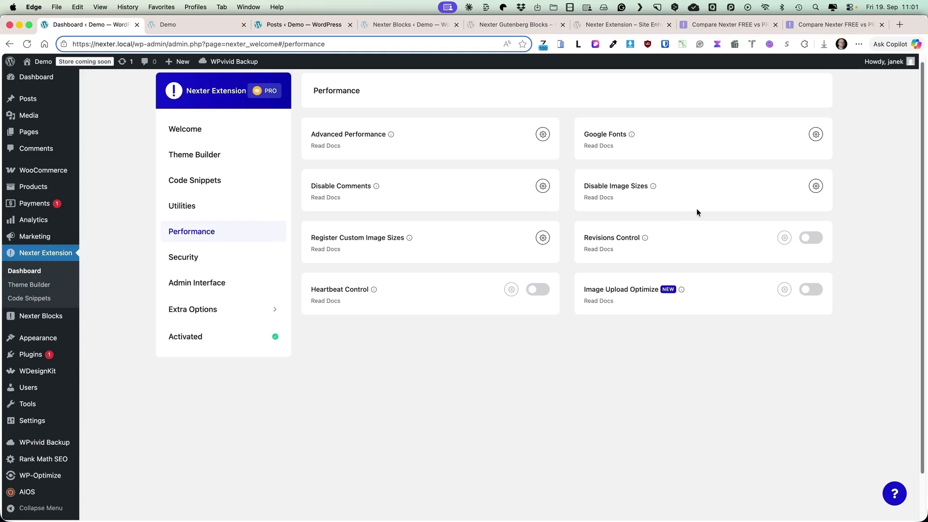
# Step: Open the Disable Image Sizes settings and inspect the resized copies of syto3xs06fu.jpg in Finder, from 1536x1024 down to 250x250
pyautogui.click(815, 190)
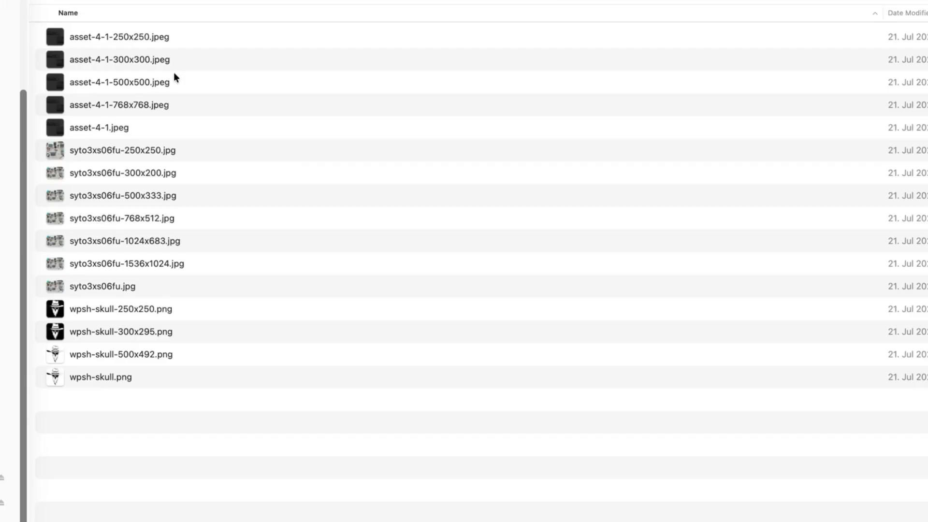
pyautogui.click(144, 289)
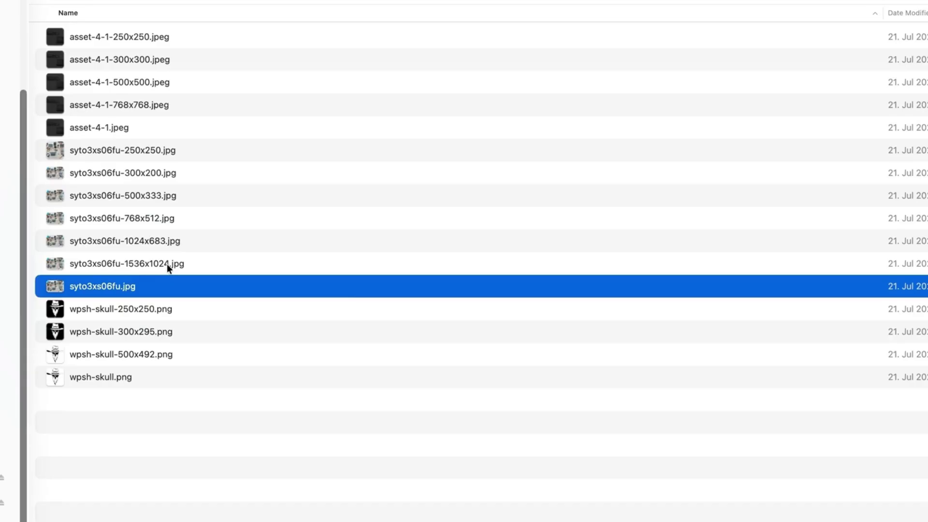
pyautogui.click(167, 263)
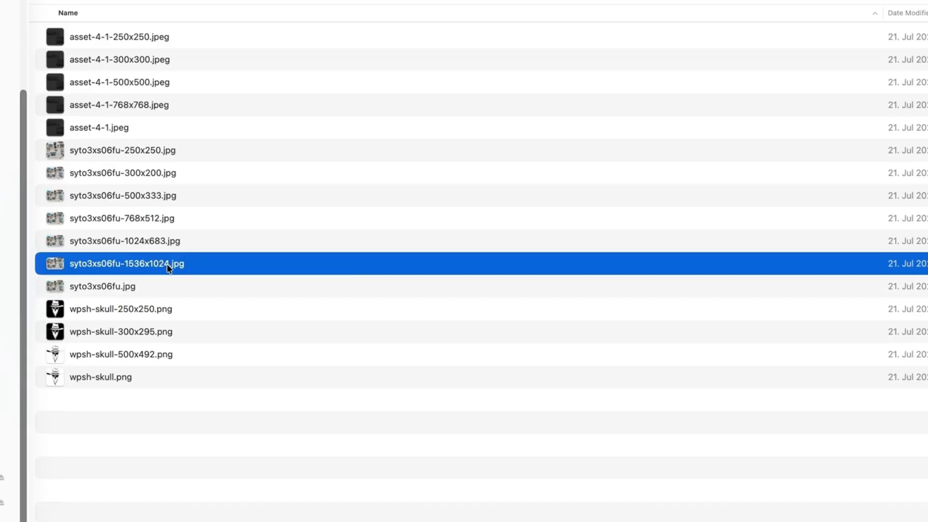
pyautogui.keyDown('shift'); pyautogui.click(189, 151); pyautogui.keyUp('shift')
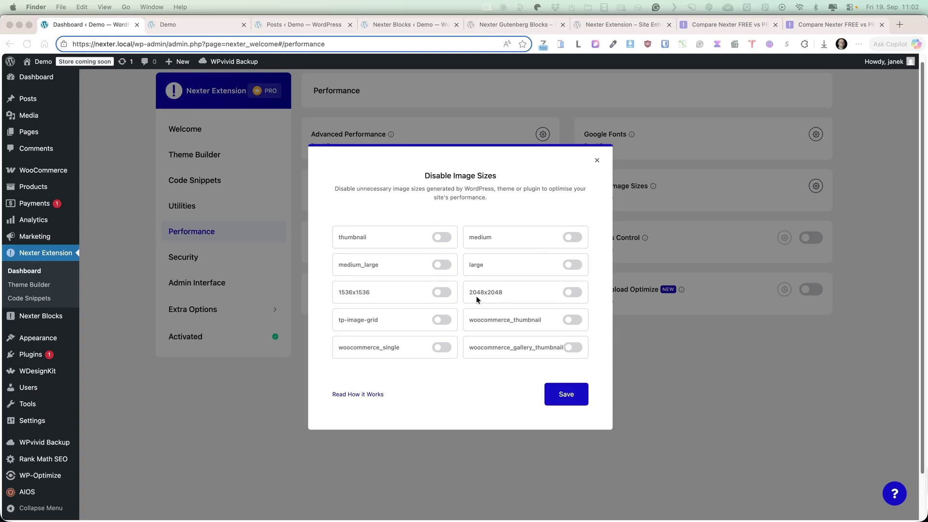
# Step: Disable the 2048x2048 image size, save the Disable Image Sizes settings and close them
pyautogui.click(570, 292)
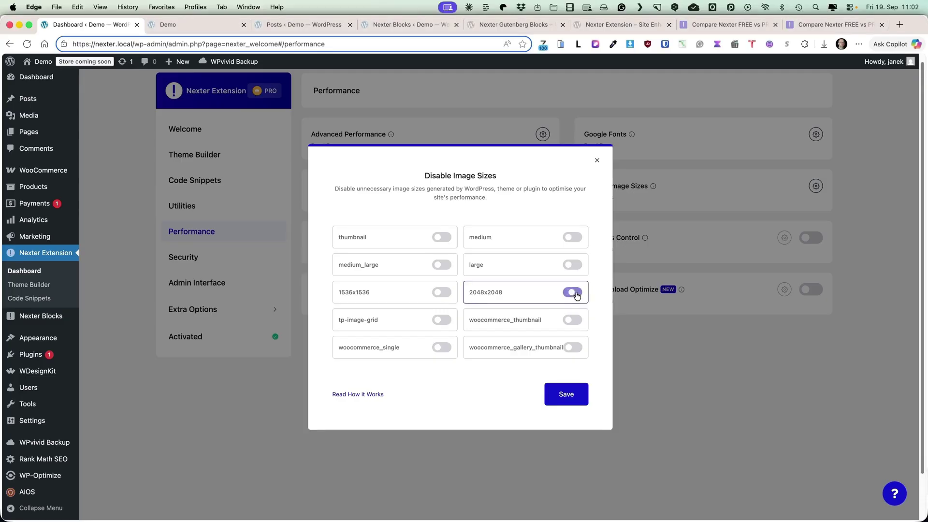
pyautogui.click(568, 397)
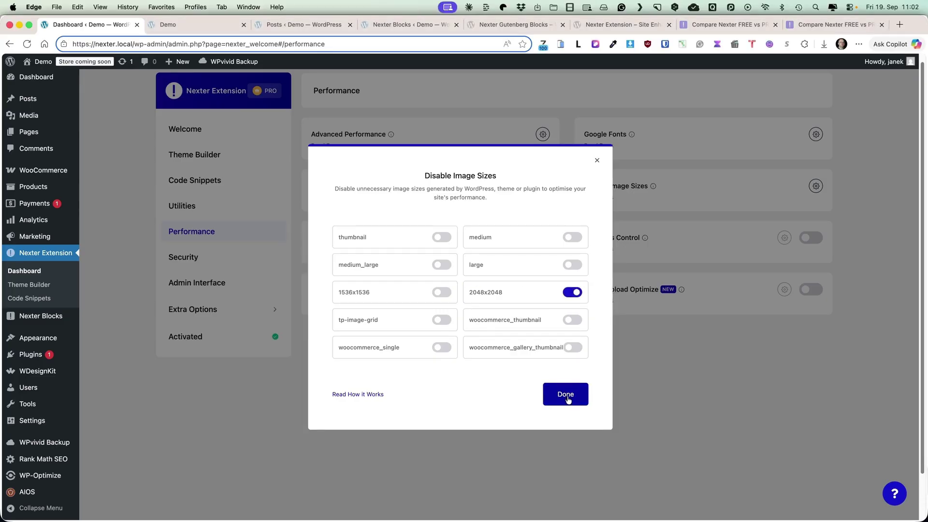
pyautogui.click(596, 160)
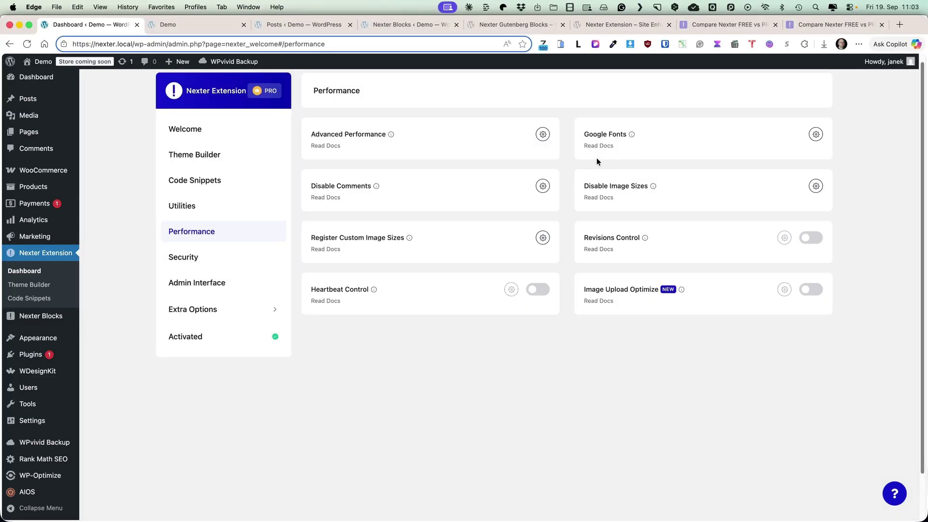
# Step: View the Register Custom Image Sizes form and its crop options, and close it without adding a size
pyautogui.click(542, 237)
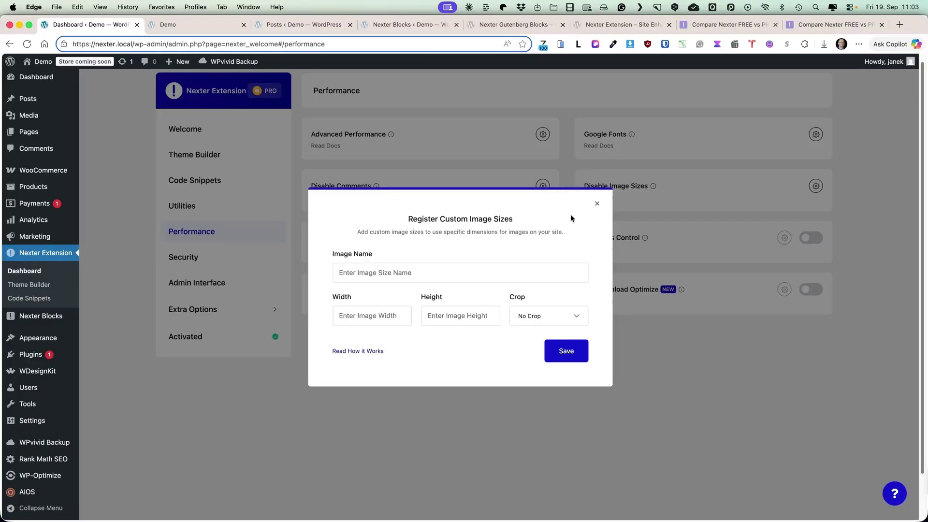
pyautogui.click(554, 316)
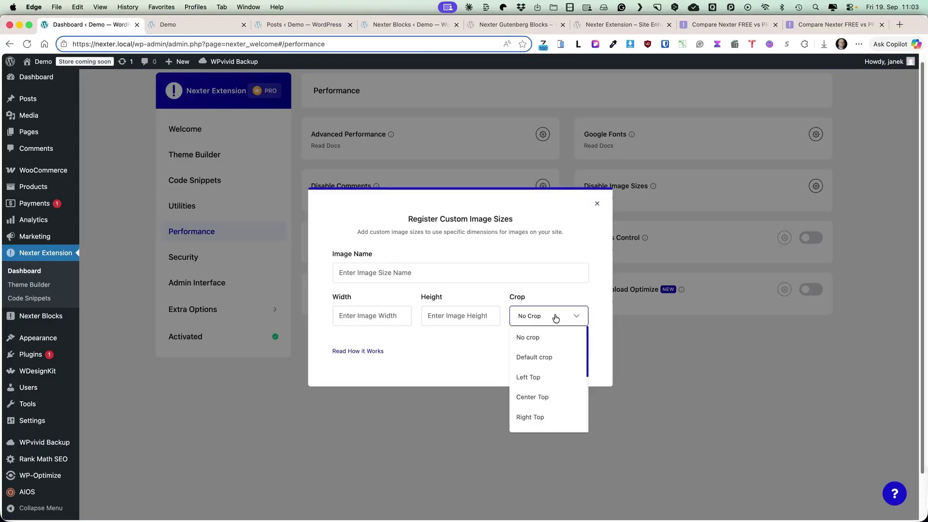
pyautogui.click(801, 237)
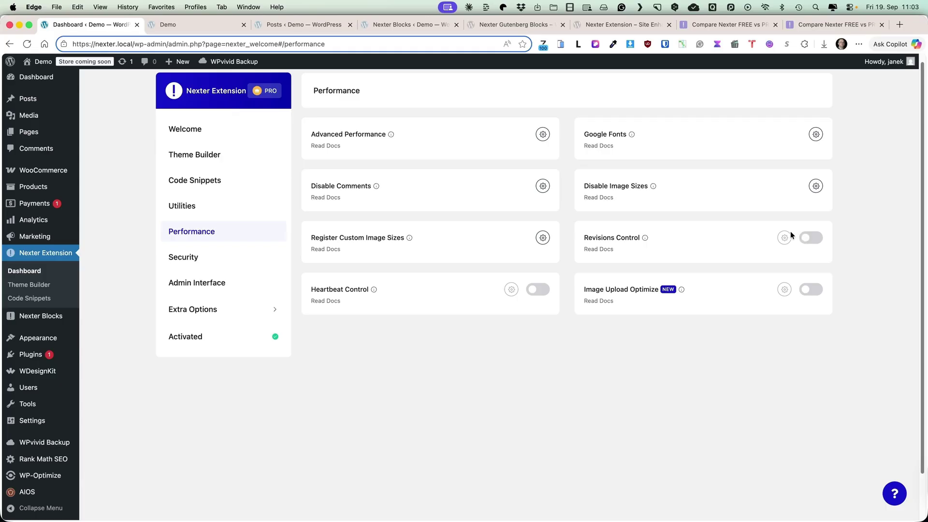
# Step: Enable Revisions Control and Heartbeat Control, viewing the revision limit and the heartbeat interval choices for the WordPress dashboard
pyautogui.click(814, 241)
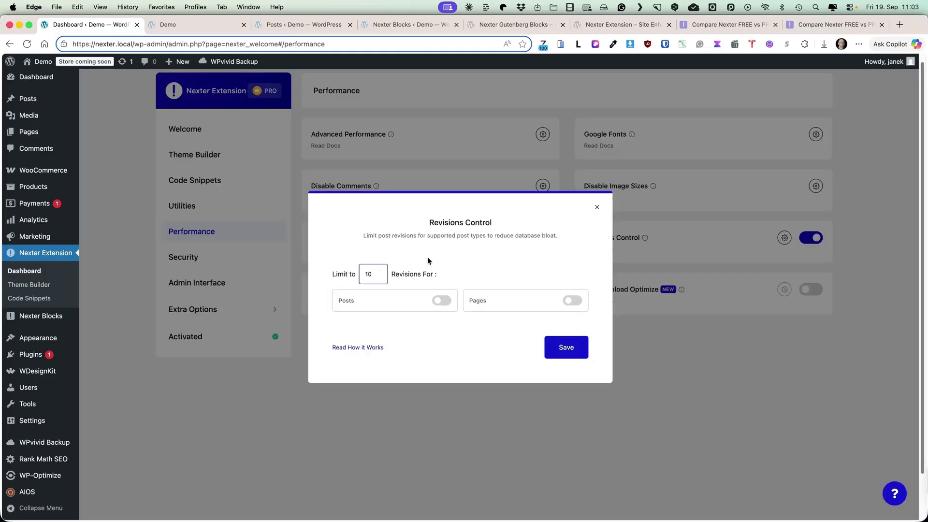
pyautogui.click(596, 207)
pyautogui.click(535, 290)
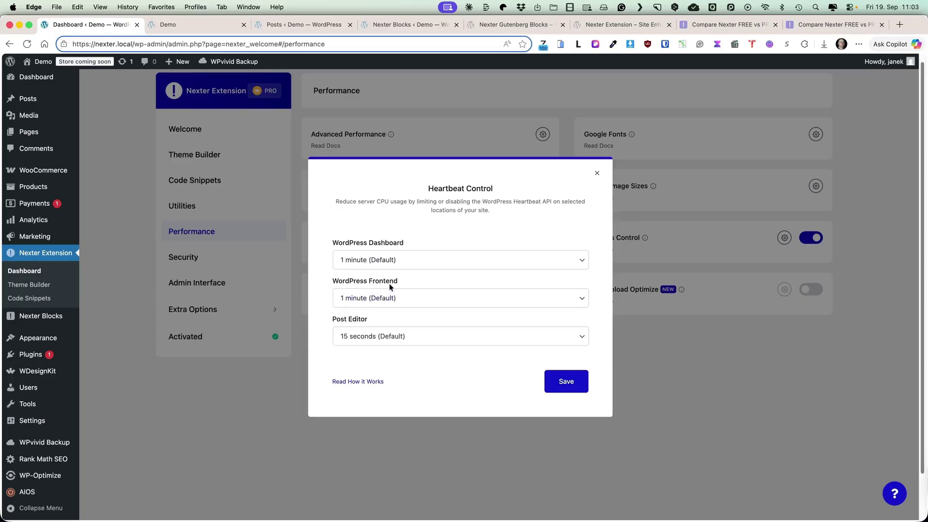
pyautogui.click(445, 267)
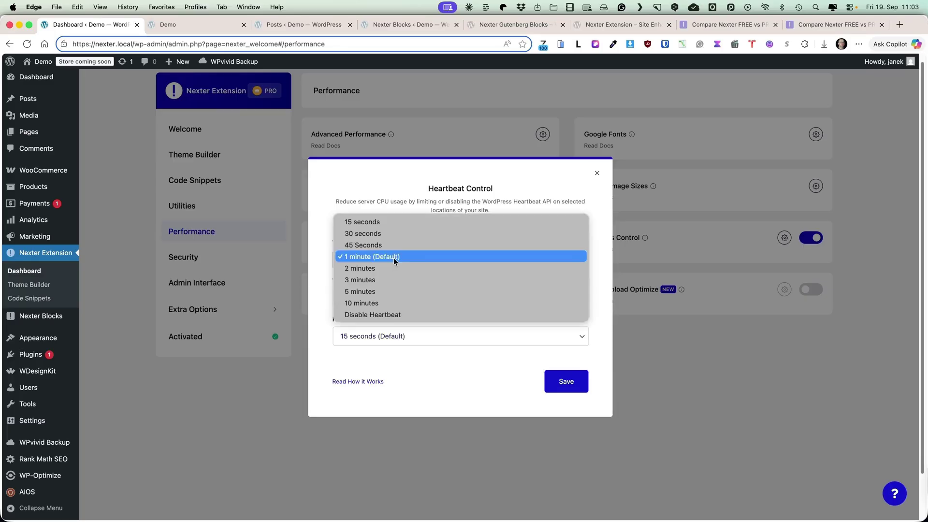
pyautogui.click(321, 227)
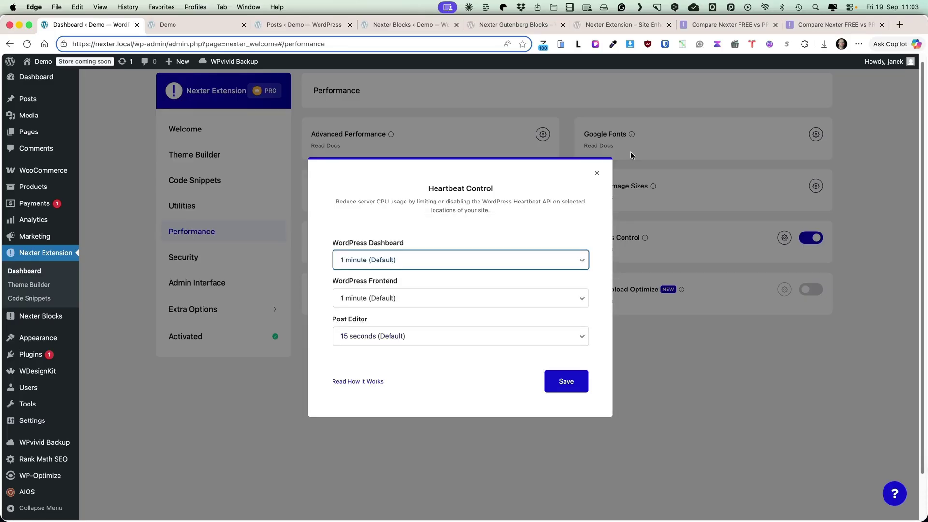
pyautogui.click(597, 173)
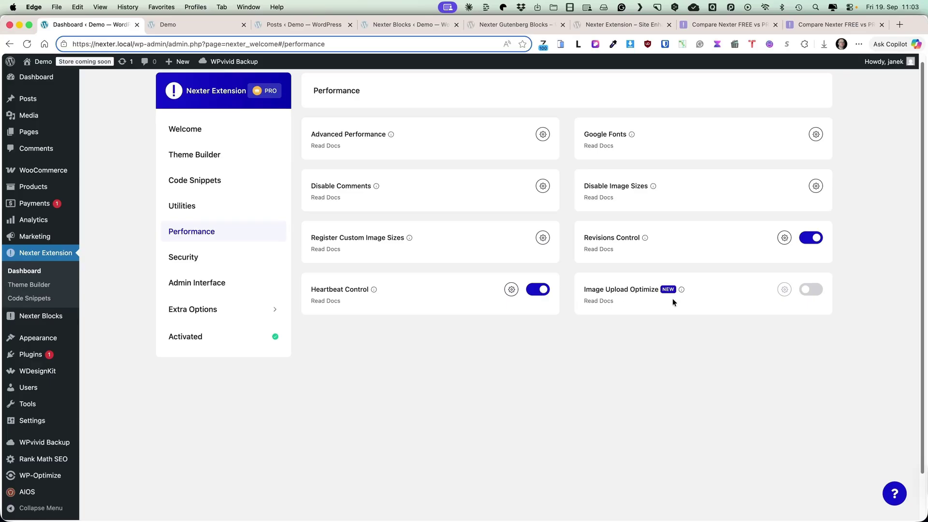
# Step: Enable Image Upload Optimize and view its maximum width, maximum height and image quality settings
pyautogui.click(811, 289)
pyautogui.click(787, 290)
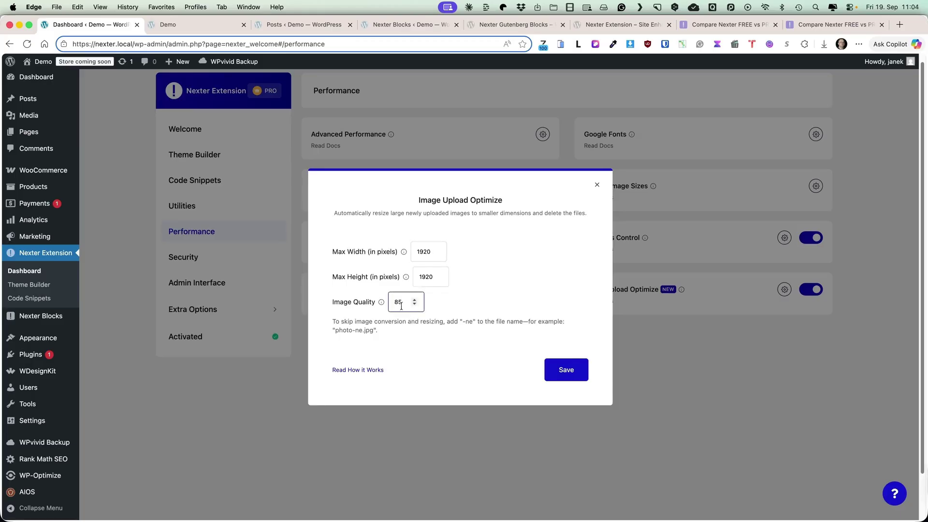
pyautogui.doubleClick(430, 250)
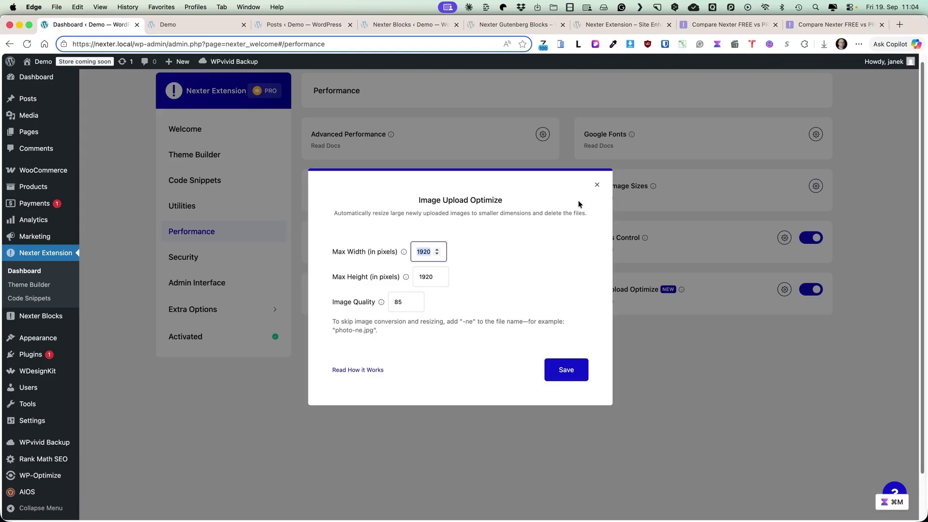
pyautogui.click(597, 186)
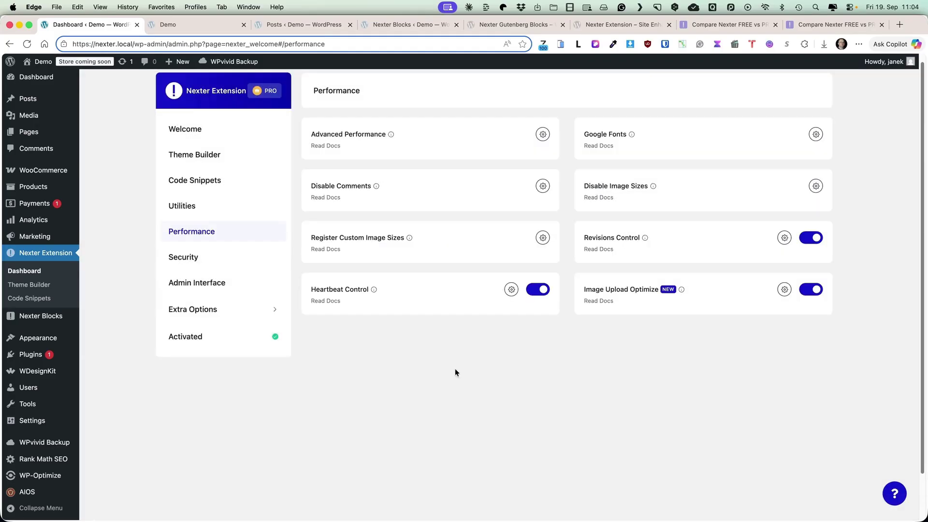
# Step: Turn on Hide WordPress Version and Disable File Editor in the Advanced Security settings and save them
pyautogui.scroll(1, 381, 303)
pyautogui.click(183, 266)
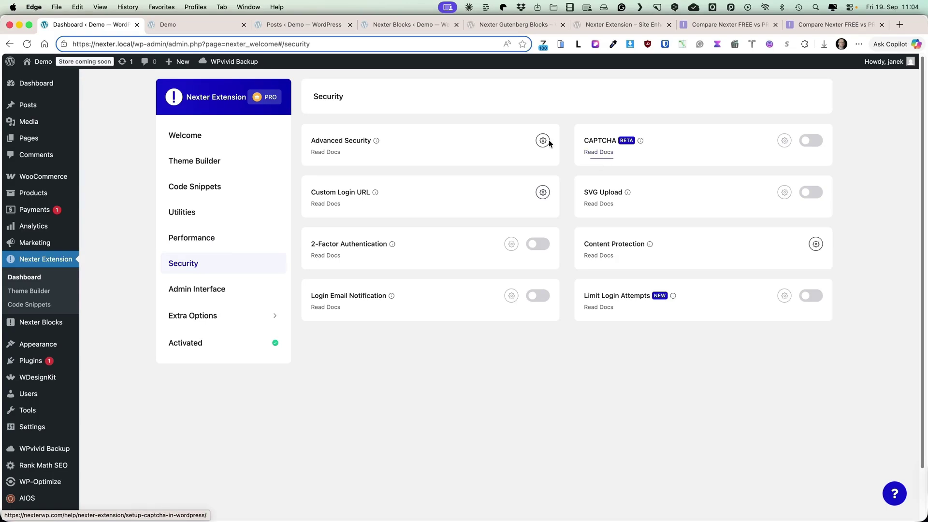
pyautogui.click(542, 140)
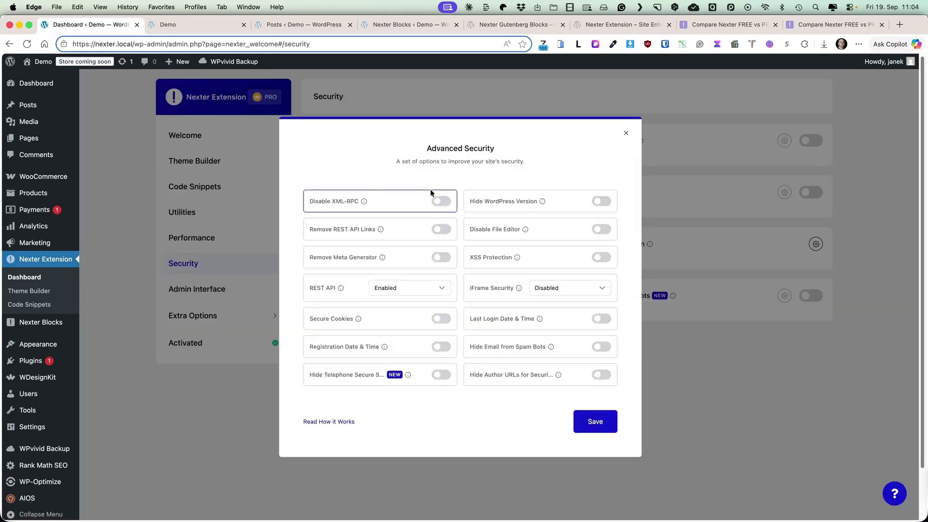
pyautogui.click(601, 201)
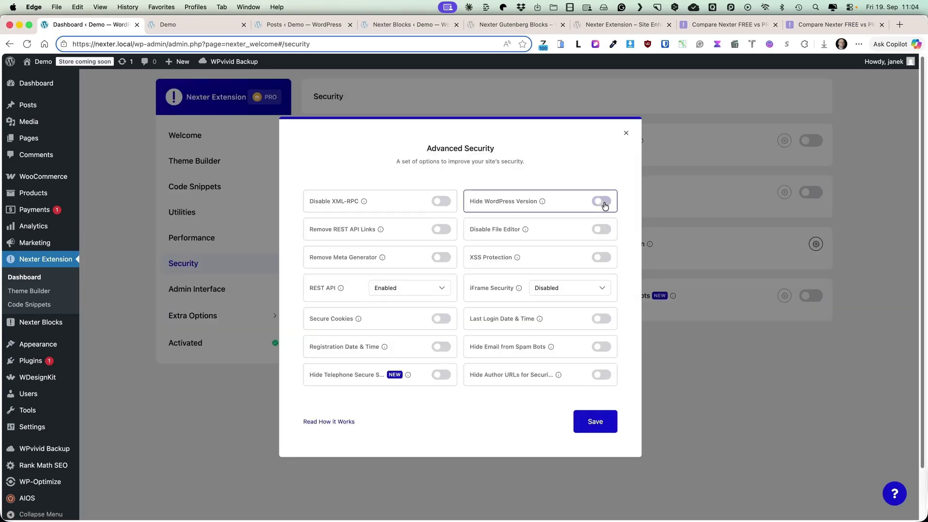
pyautogui.click(602, 229)
pyautogui.click(597, 422)
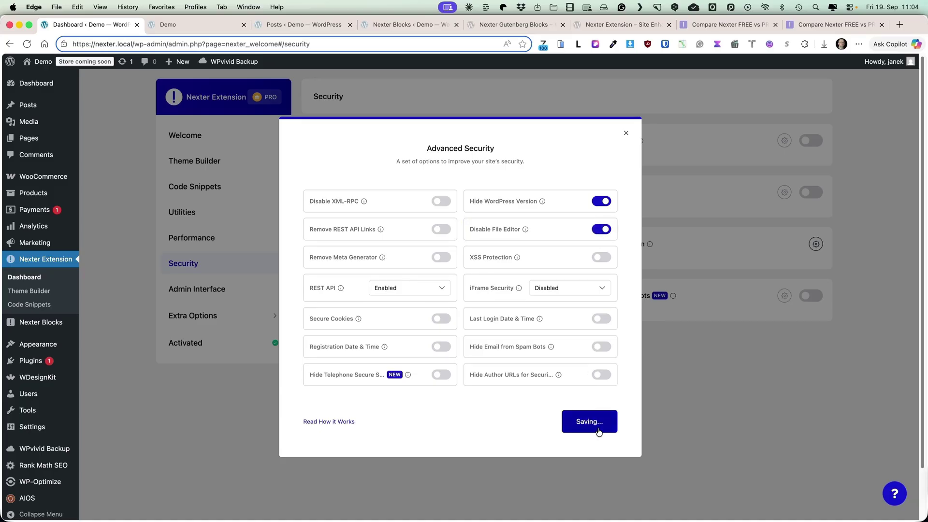
# Step: Check the Plugins submenu for the Plugin File Editor entry before and after resaving and closing the Advanced Security settings
pyautogui.moveTo(42, 362)
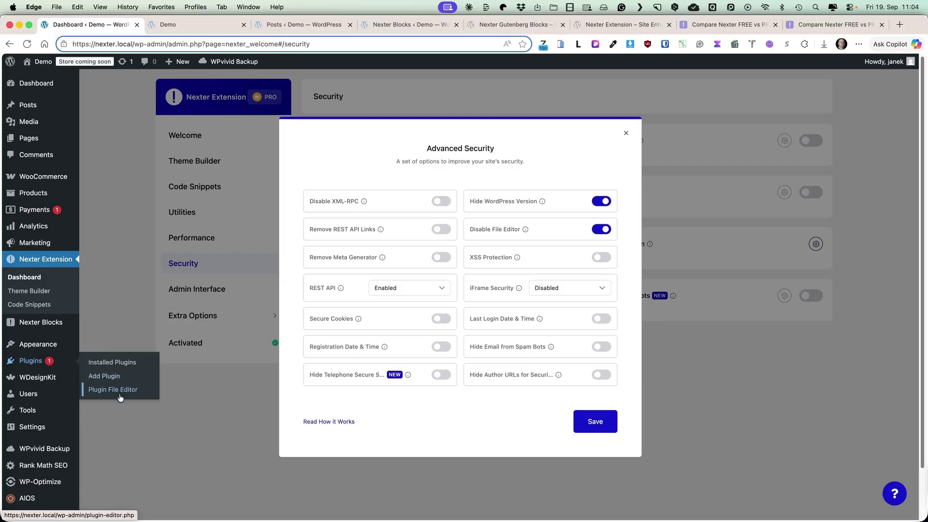
pyautogui.click(595, 421)
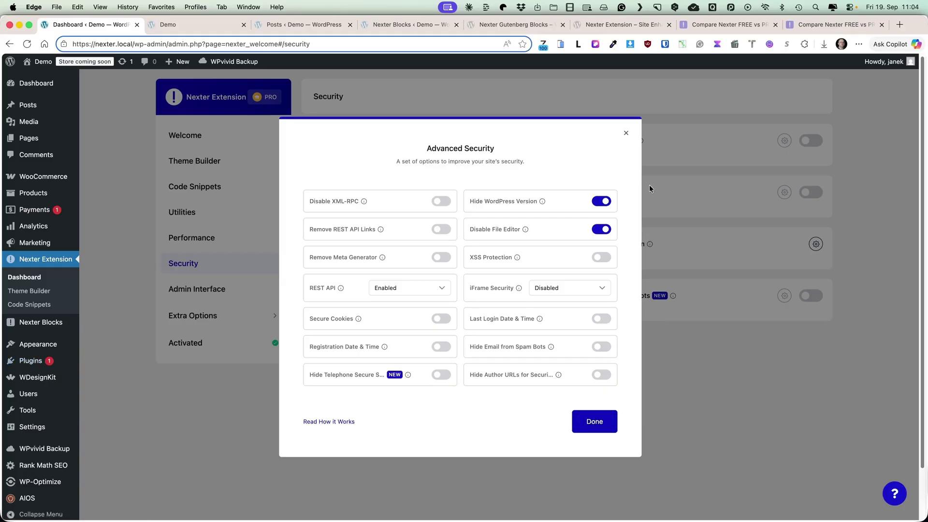
pyautogui.click(626, 134)
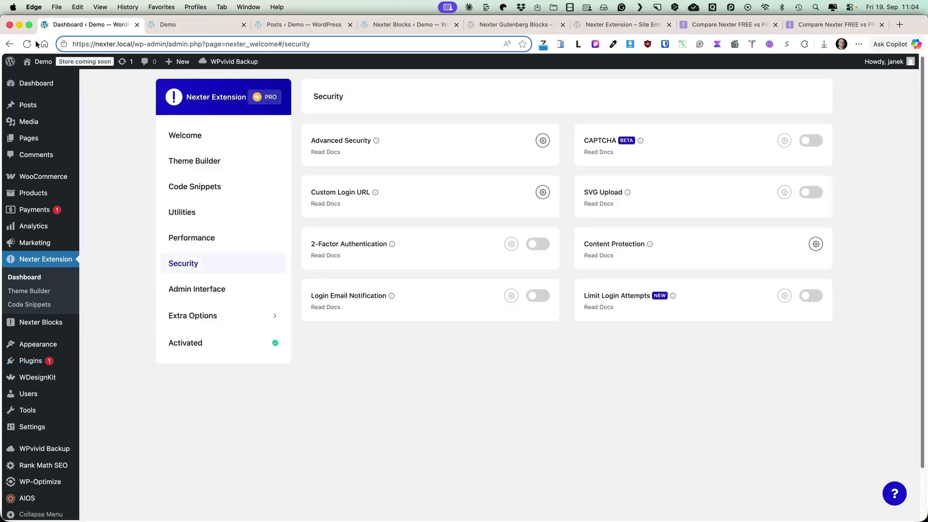
pyautogui.moveTo(42, 360)
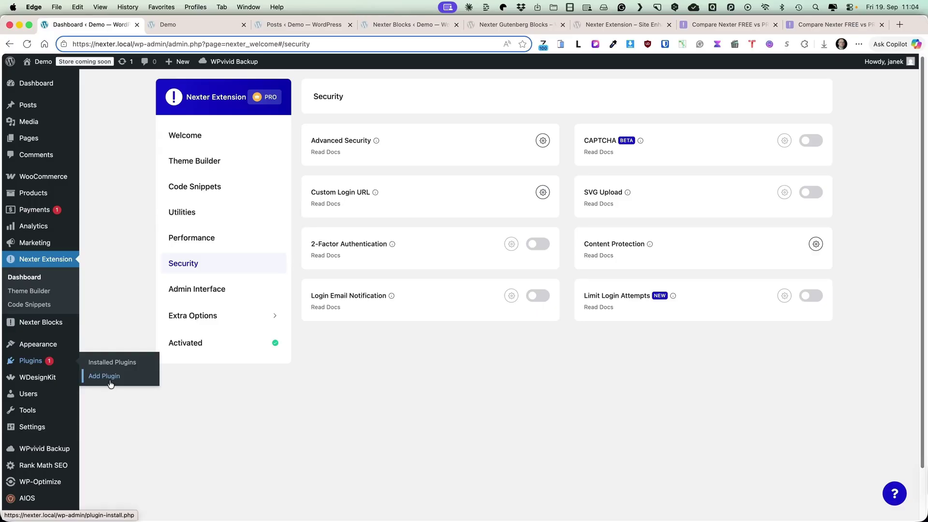
# Step: Turn on Remove Meta Generator and Remove REST API Links in the Advanced Security settings
pyautogui.click(542, 140)
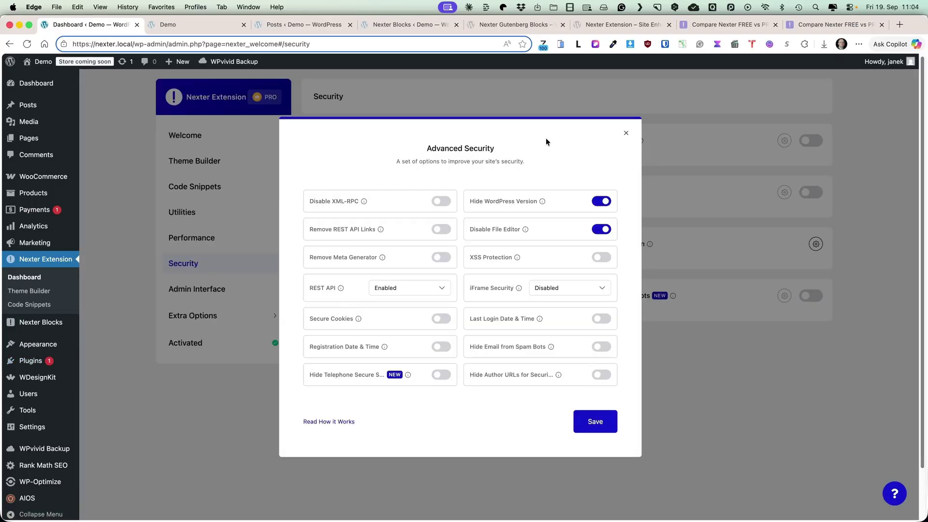
pyautogui.click(441, 258)
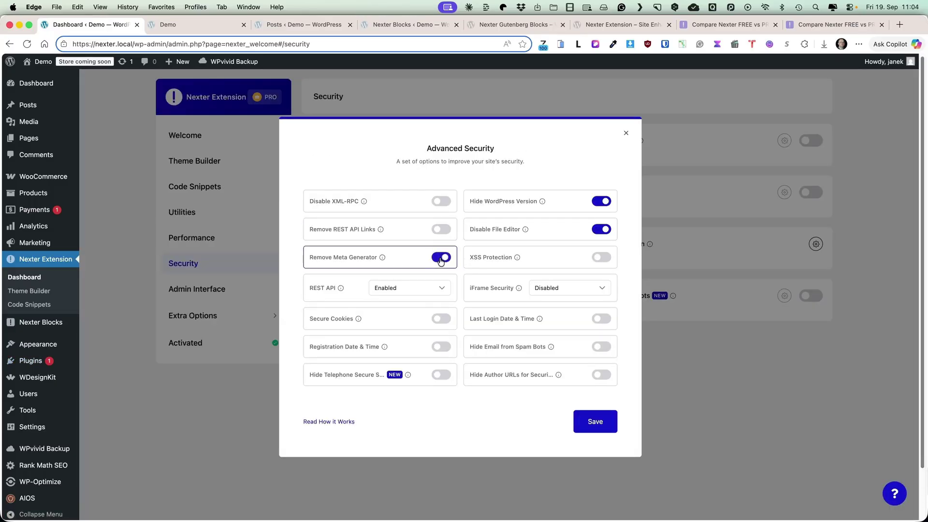
pyautogui.click(440, 229)
pyautogui.moveTo(381, 230)
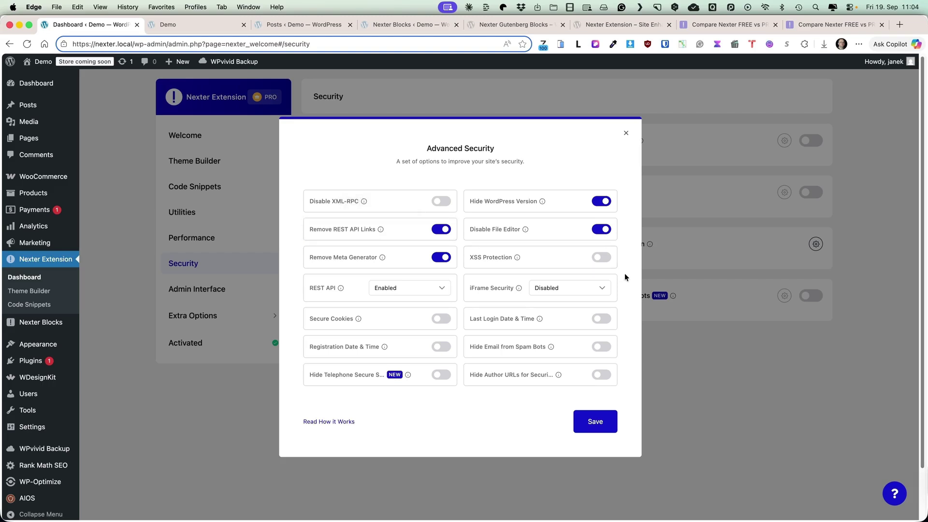
# Step: Turn on Hide Email from Spam Bots, Registration Date & Time, Hide Telephone and Hide Author URLs, then save and close Advanced Security
pyautogui.click(601, 346)
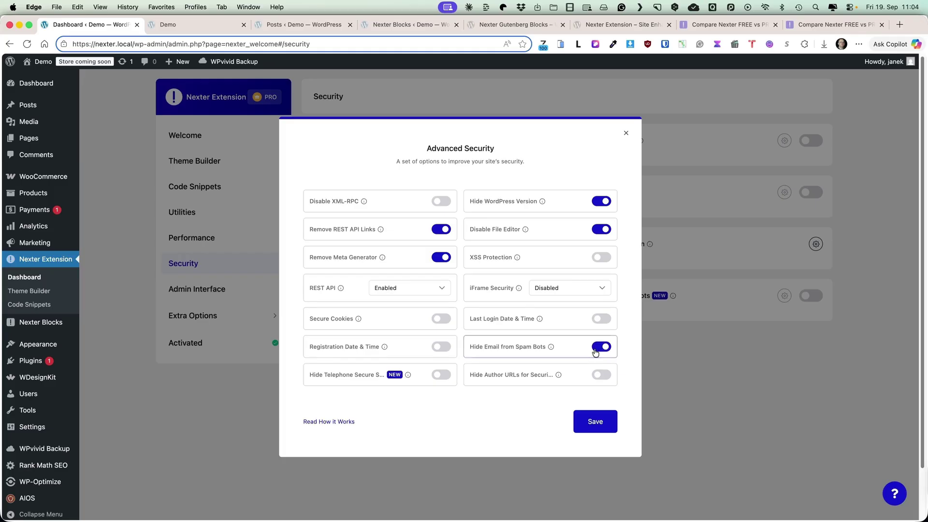
pyautogui.scroll(-3, 420, 350)
pyautogui.moveTo(382, 347)
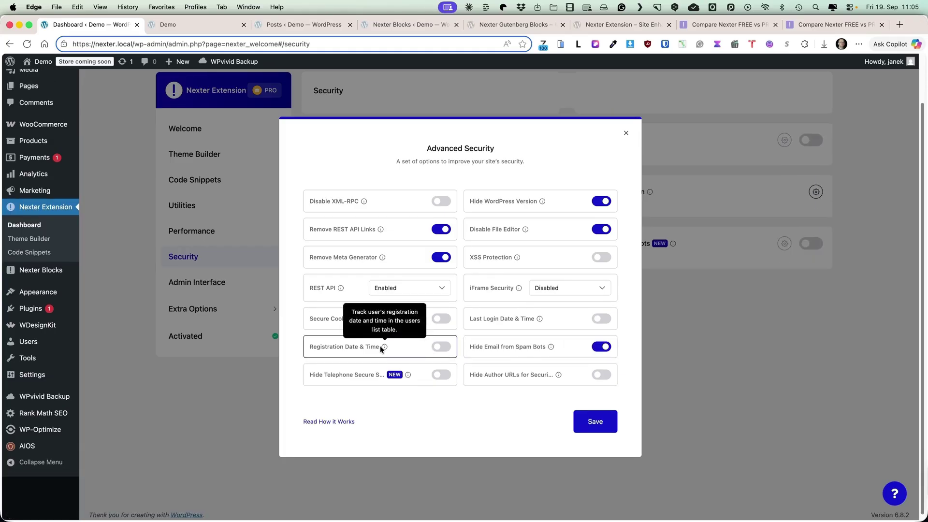
pyautogui.click(440, 347)
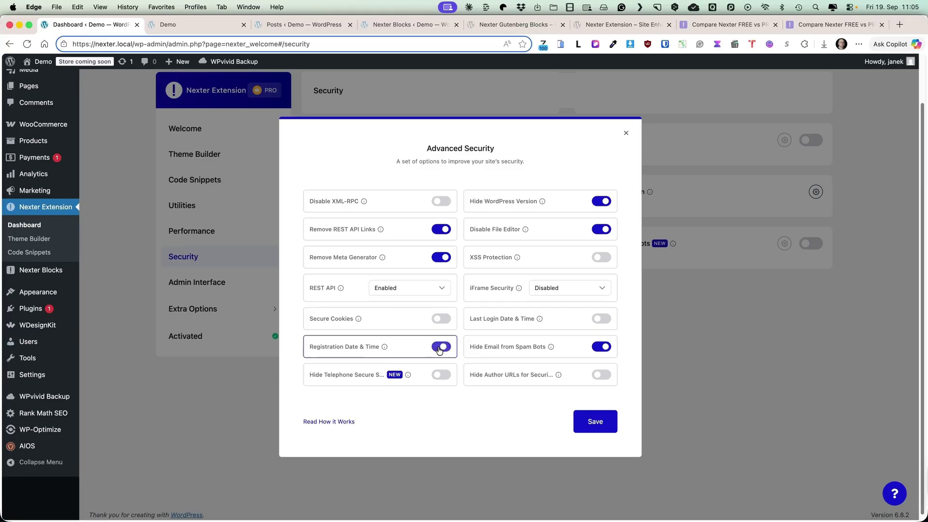
pyautogui.click(441, 375)
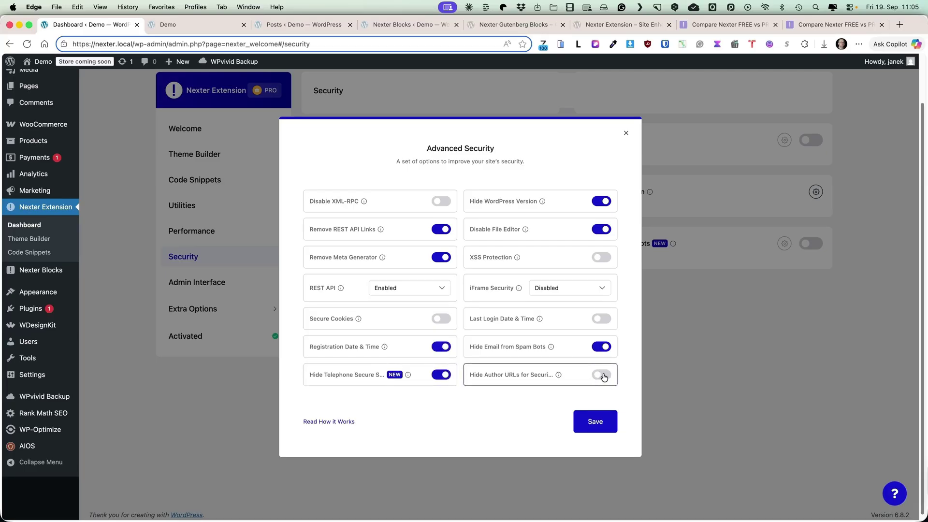
pyautogui.click(609, 377)
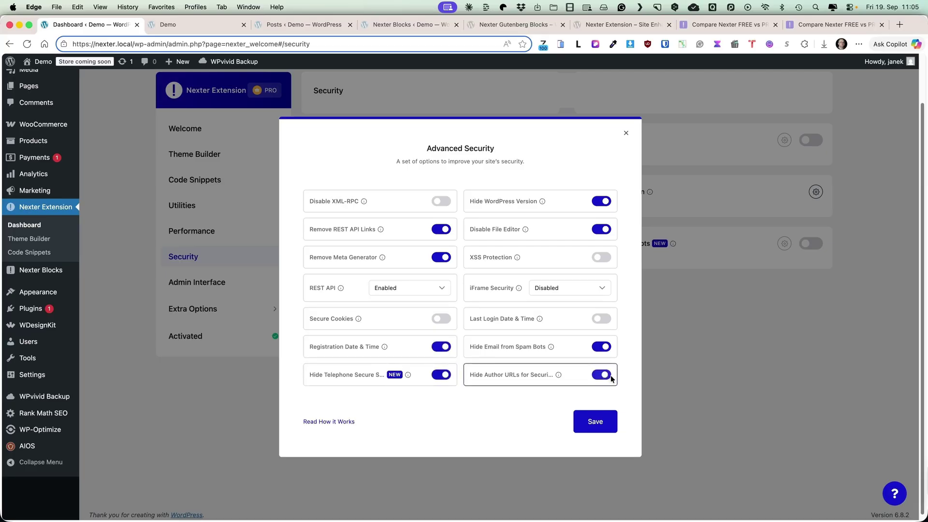
pyautogui.click(590, 425)
pyautogui.click(626, 133)
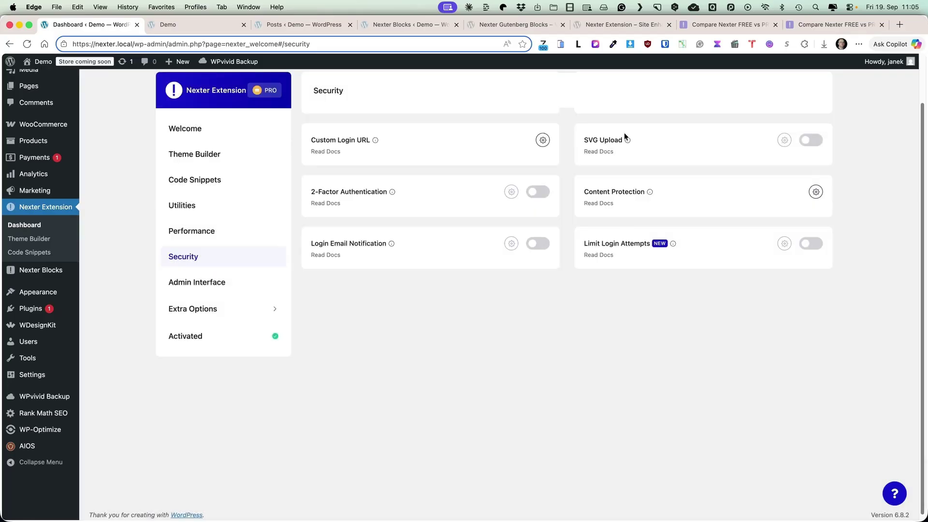
# Step: Enable CAPTCHA and view its Google reCAPTCHA and Cloudflare Turnstile key fields and protected form choices
pyautogui.click(811, 141)
pyautogui.click(784, 141)
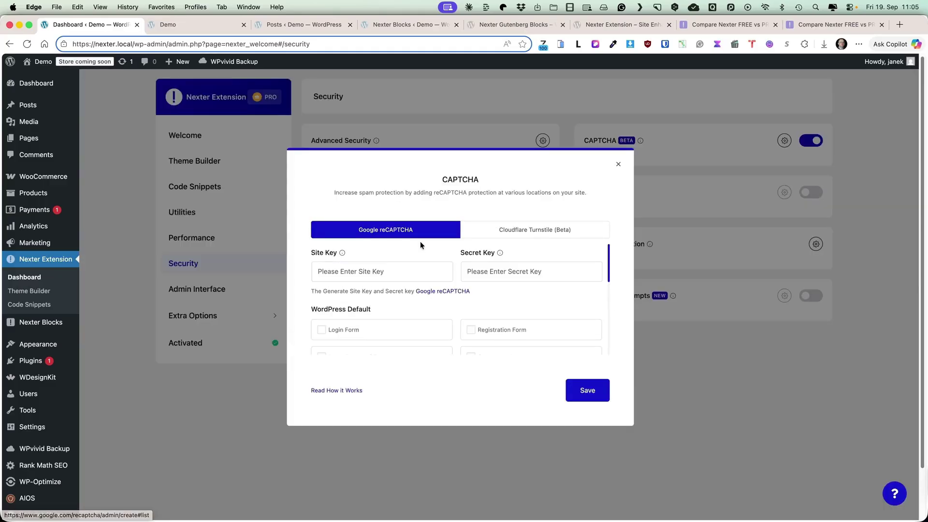
pyautogui.click(528, 237)
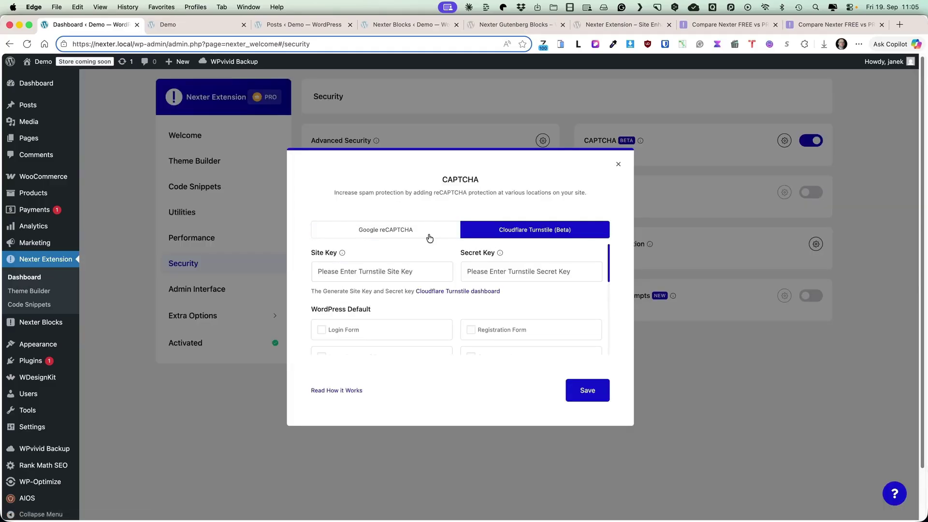
pyautogui.click(378, 231)
pyautogui.scroll(-2, 377, 309)
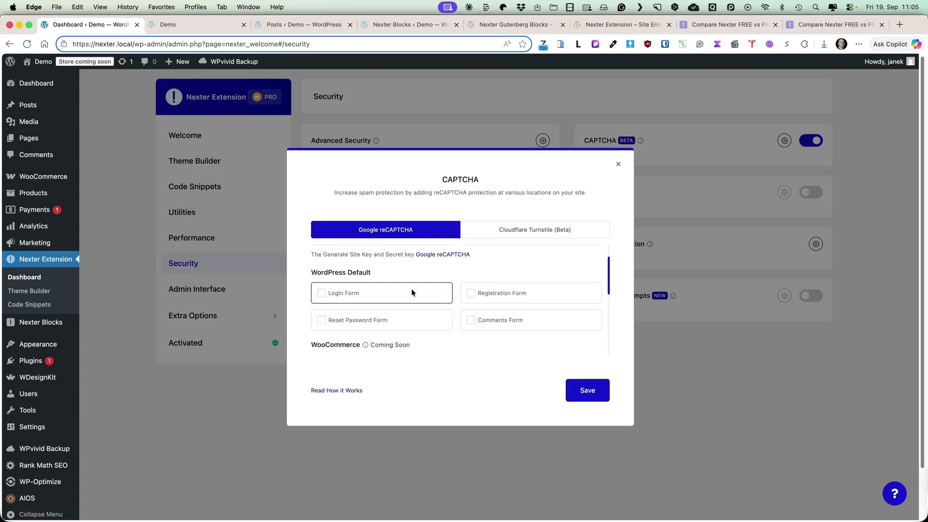
pyautogui.scroll(-2, 553, 303)
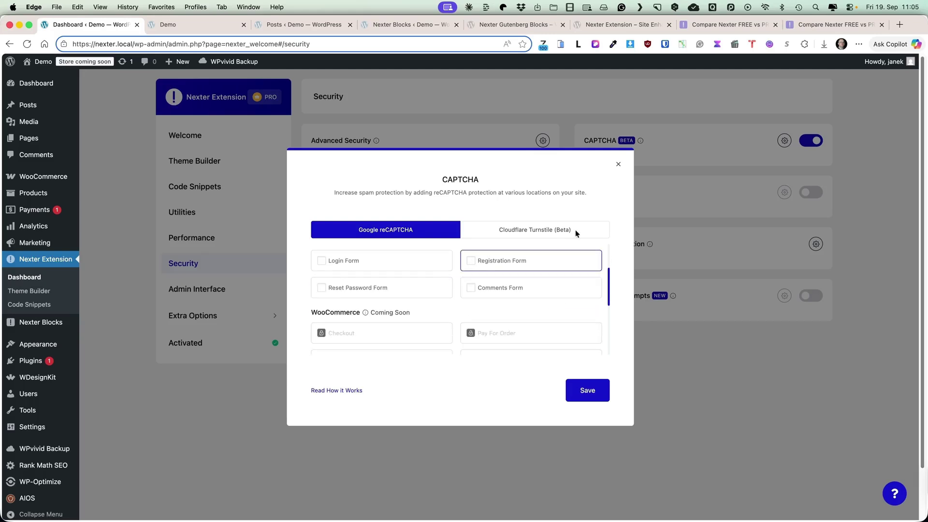
pyautogui.press('Escape')
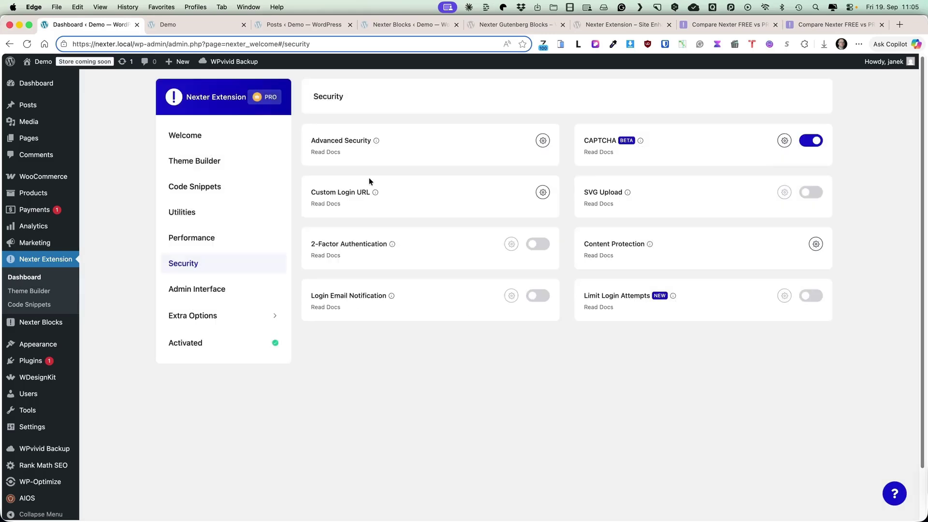
# Step: View the Custom Login URL settings, then enable SVG Upload and view its allowed user roles
pyautogui.click(542, 192)
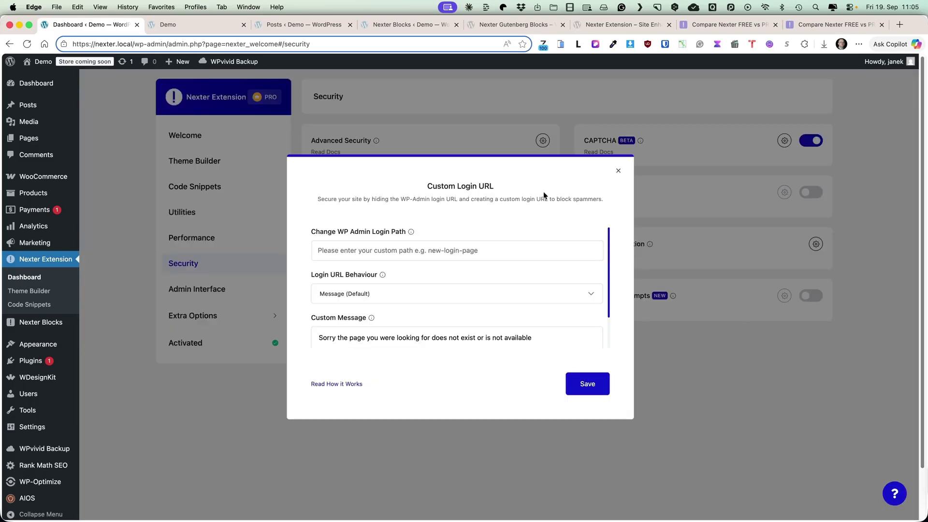
pyautogui.click(619, 171)
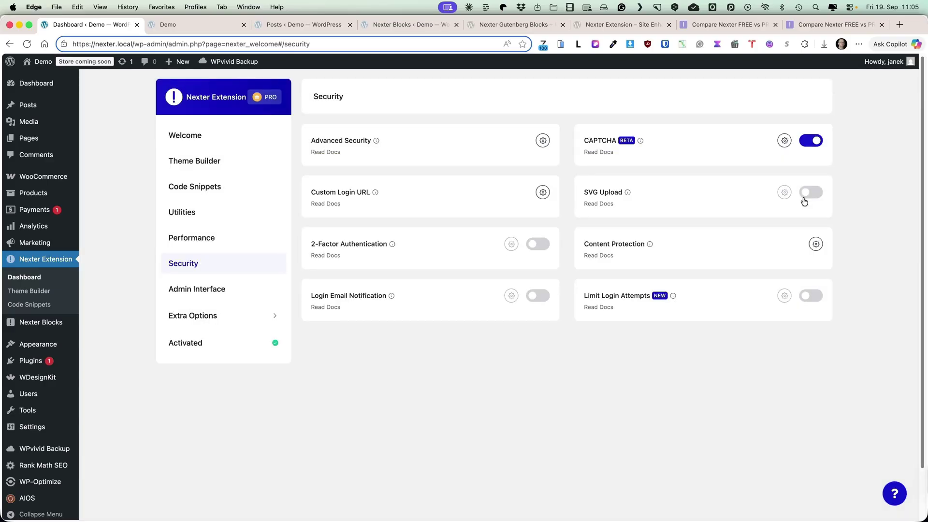
pyautogui.click(806, 195)
pyautogui.click(785, 194)
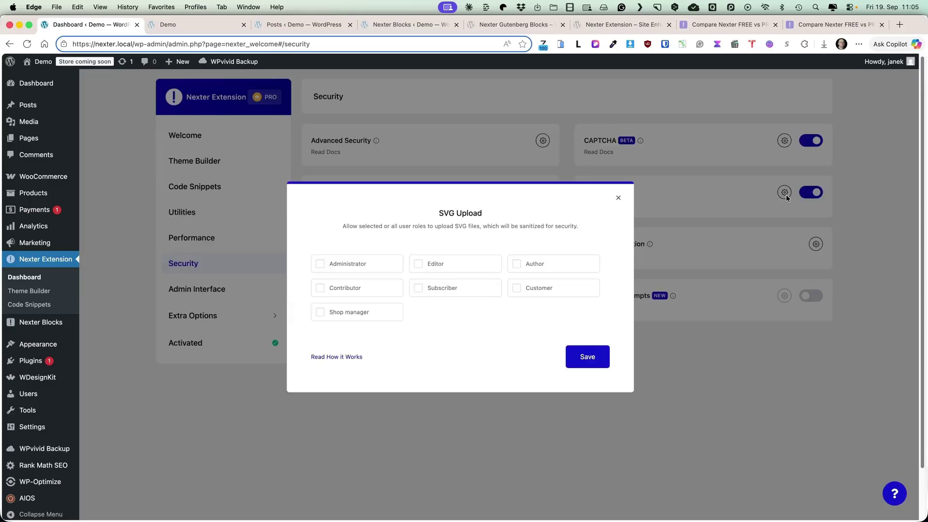
pyautogui.click(618, 199)
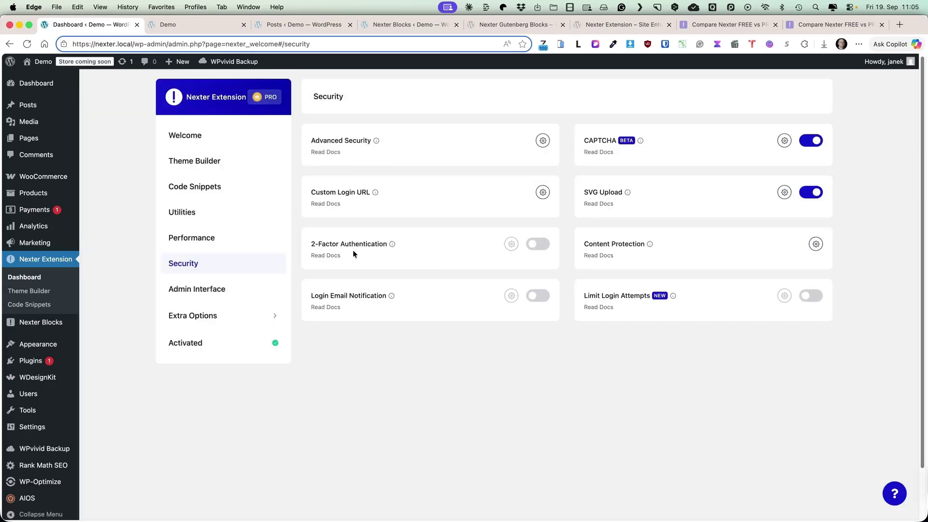
# Step: Enable 2-Factor Authentication and view its allowed user roles and email customization settings
pyautogui.click(539, 245)
pyautogui.click(507, 246)
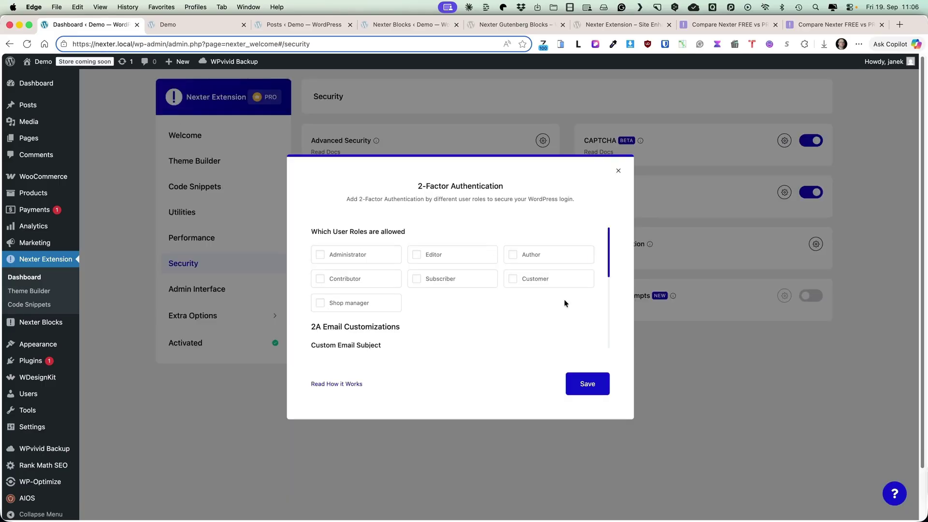
pyautogui.scroll(-3, 540, 280)
pyautogui.scroll(-5, 542, 285)
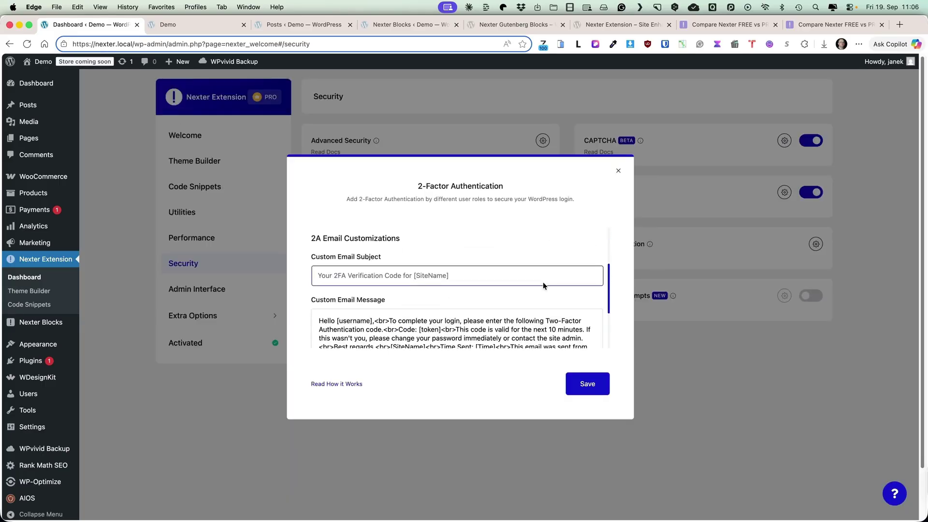
pyautogui.scroll(-3, 449, 309)
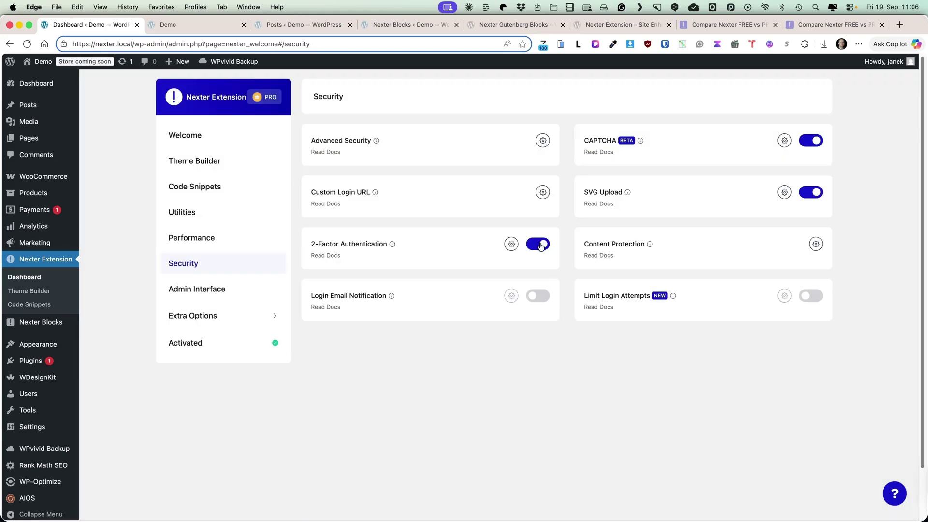
# Step: Examine the Content Protection settings for user role access and for disabling right click, drag/drop and keyboard shortcuts
pyautogui.click(816, 245)
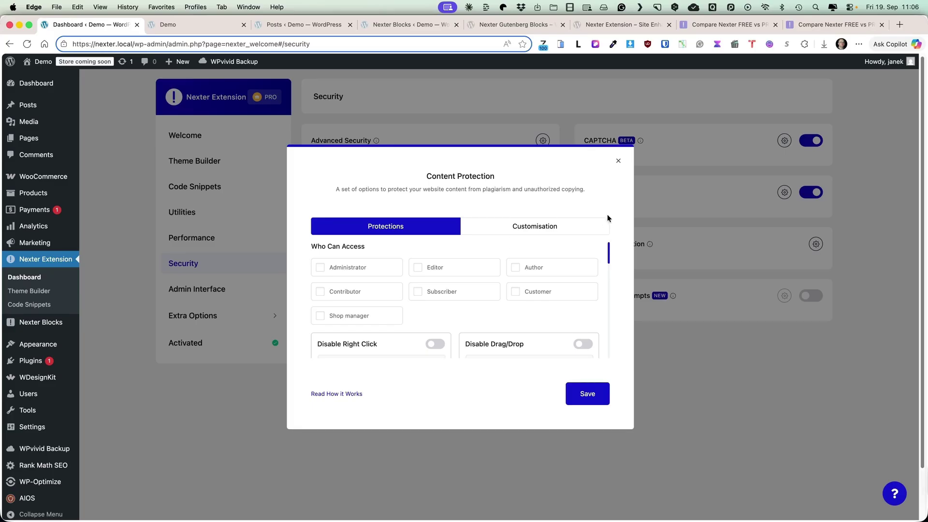
pyautogui.scroll(-1, 560, 240)
pyautogui.scroll(-3, 494, 303)
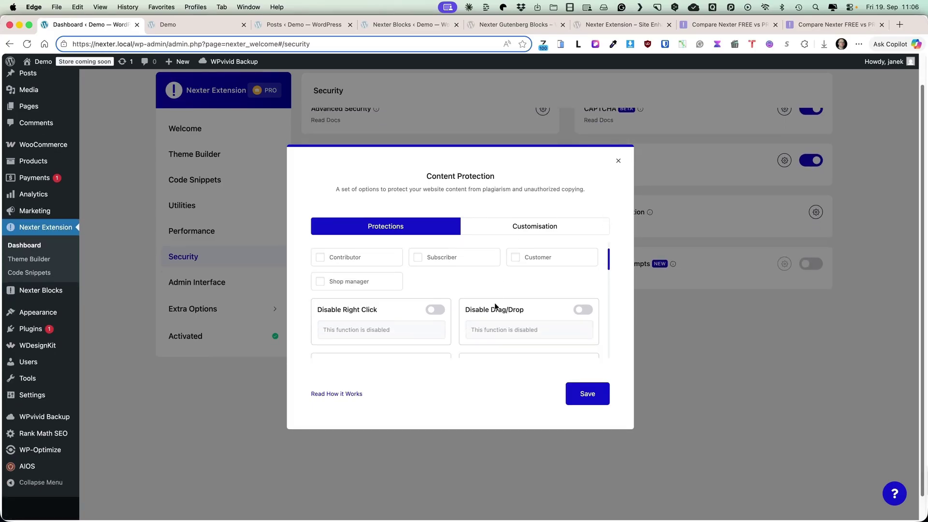
pyautogui.scroll(-2, 530, 297)
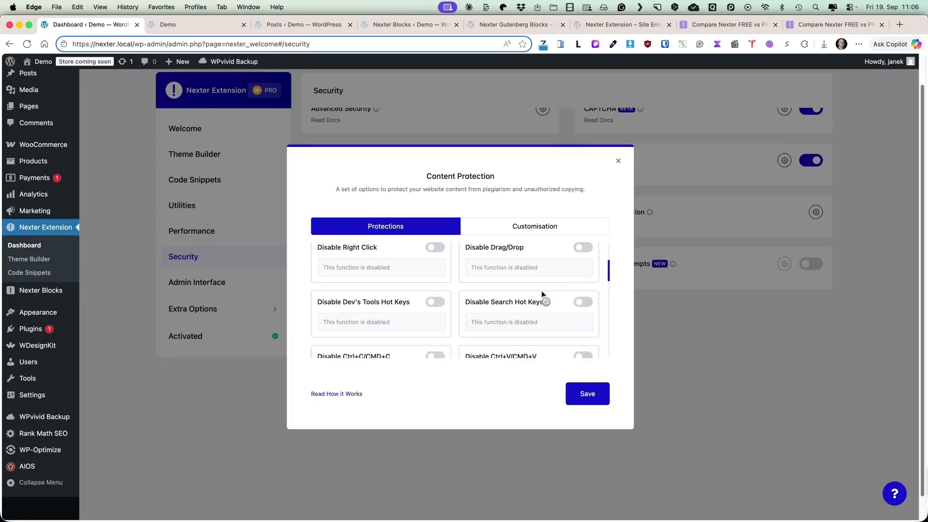
pyautogui.scroll(-2, 447, 297)
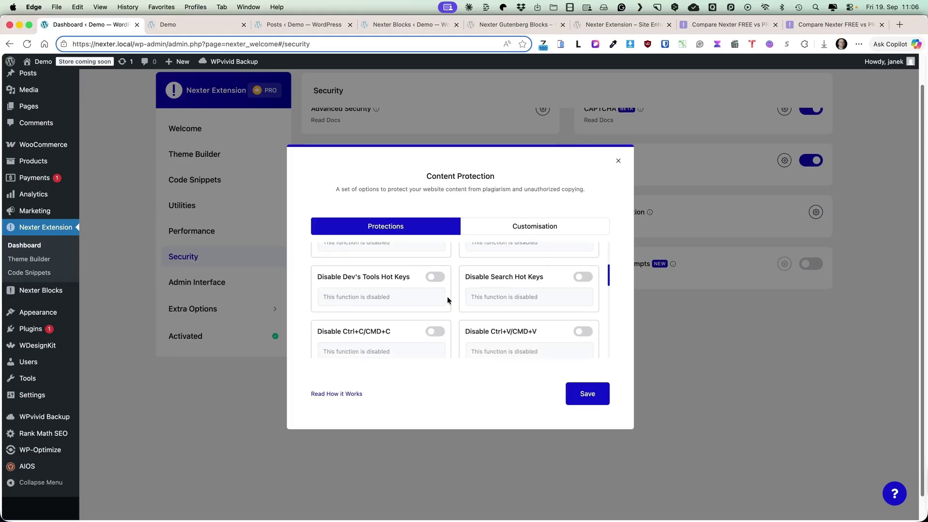
pyautogui.scroll(-2, 411, 276)
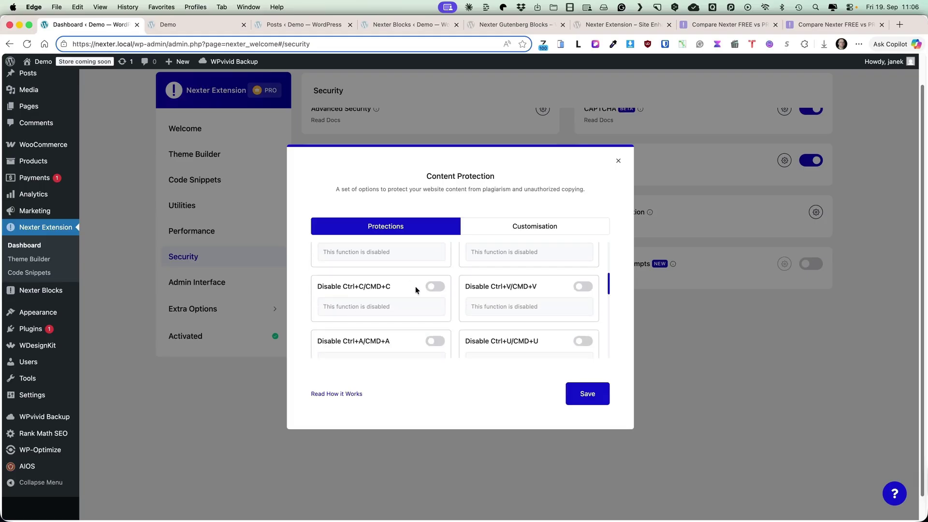
pyautogui.scroll(-1, 478, 287)
pyautogui.scroll(-5, 480, 282)
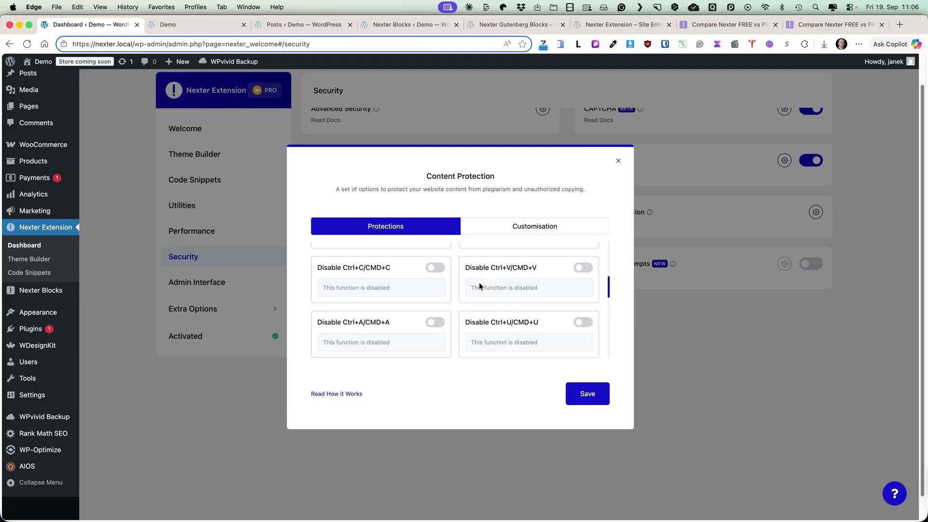
pyautogui.scroll(-6, 479, 282)
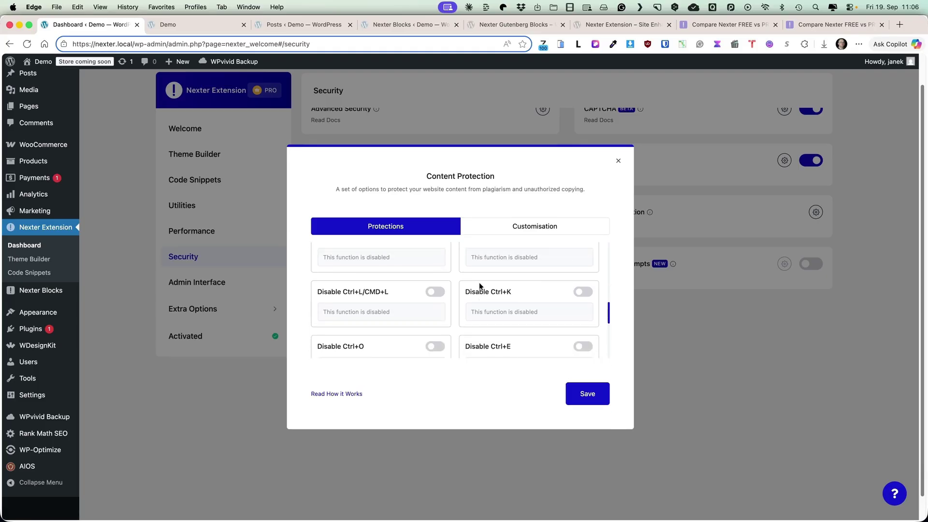
pyautogui.click(618, 160)
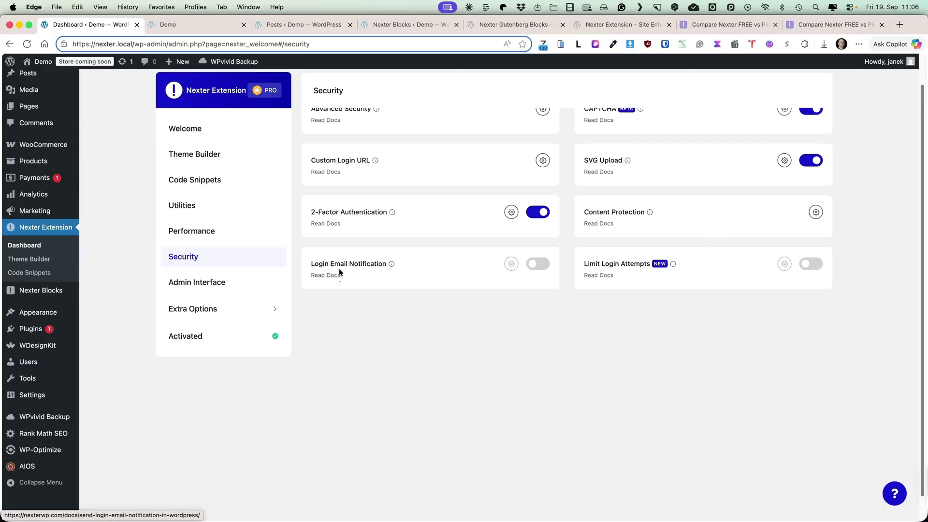
# Step: Enable Login Email Notification only to view its alert roles, excluded IPs, subject and message, and switch it back off
pyautogui.click(537, 263)
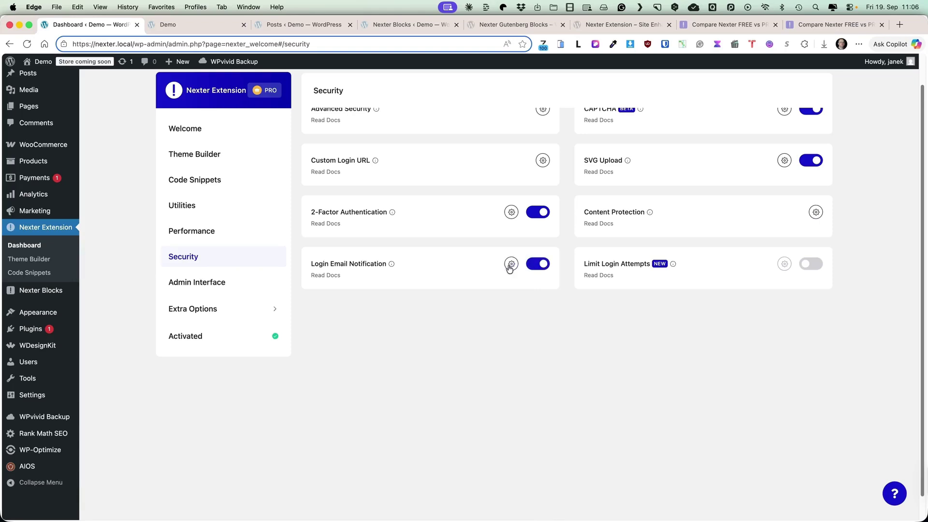
pyautogui.click(511, 263)
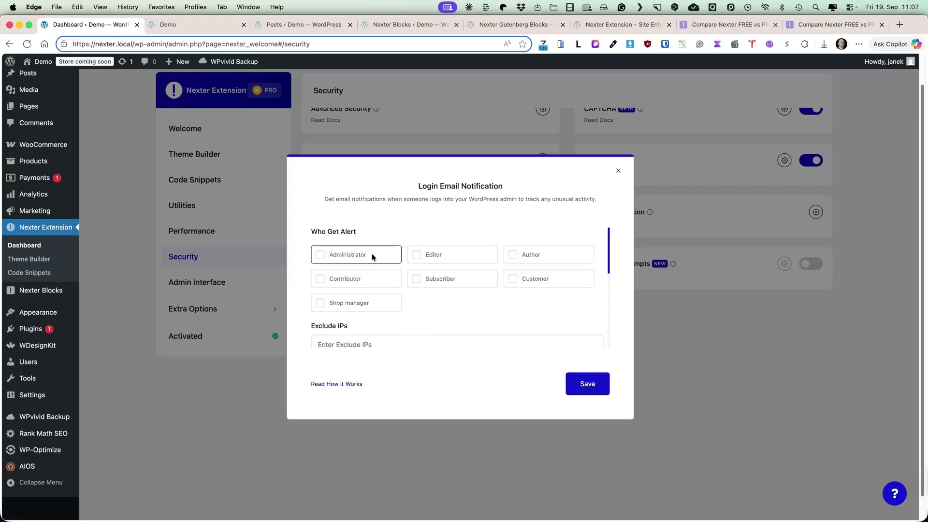
pyautogui.scroll(-5, 478, 283)
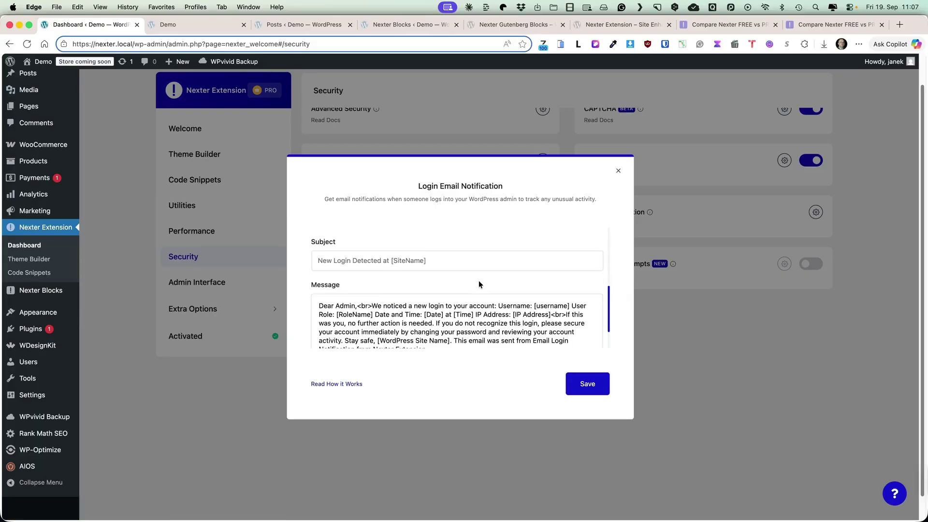
pyautogui.click(617, 171)
pyautogui.click(535, 268)
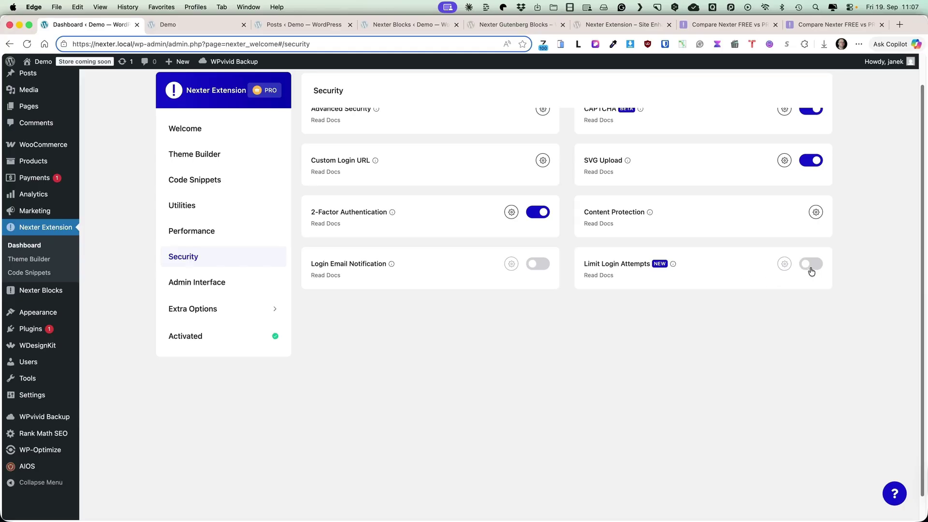
# Step: Enable Limit Login Attempts only to view its lockout limits and IP address settings, and switch it back off
pyautogui.click(809, 268)
pyautogui.click(785, 265)
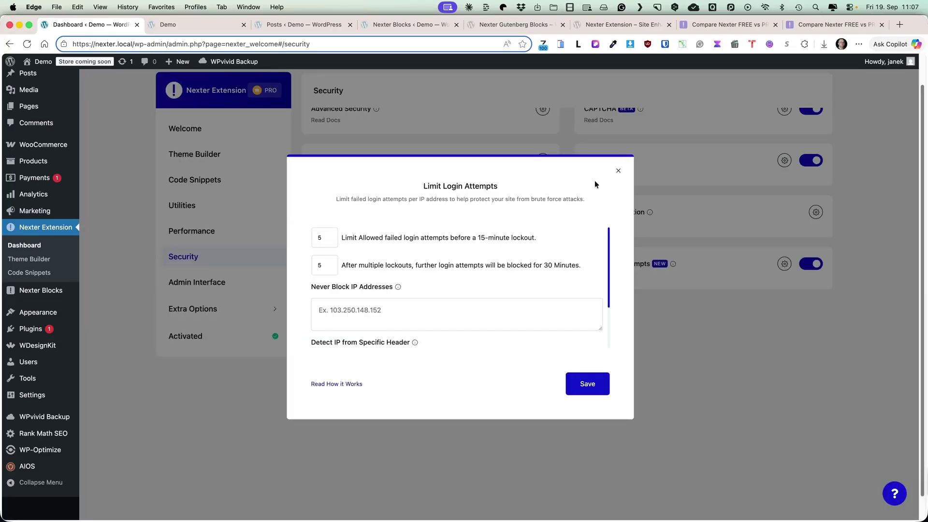
pyautogui.click(617, 172)
pyautogui.click(807, 267)
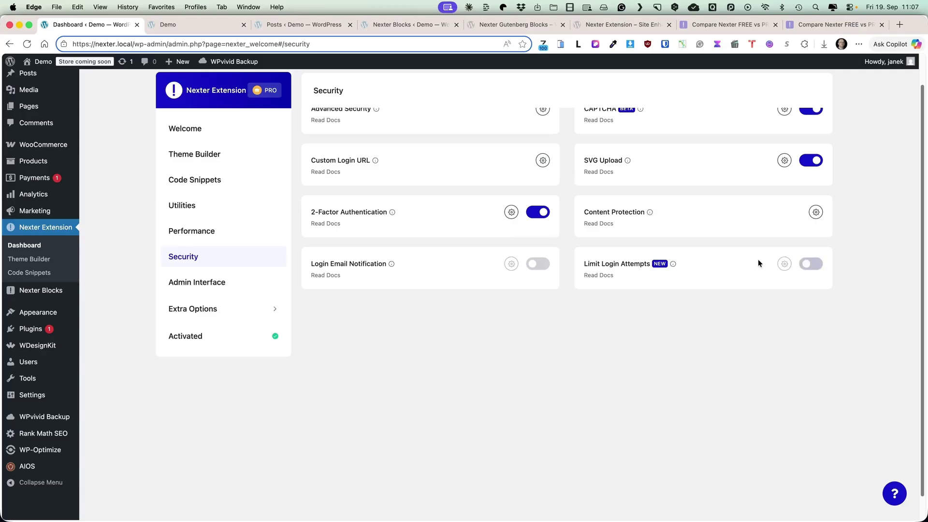
# Step: Enable Disable Admin Settings in the Admin Interface section and view its options for hiding notices and dashboard widgets
pyautogui.click(210, 288)
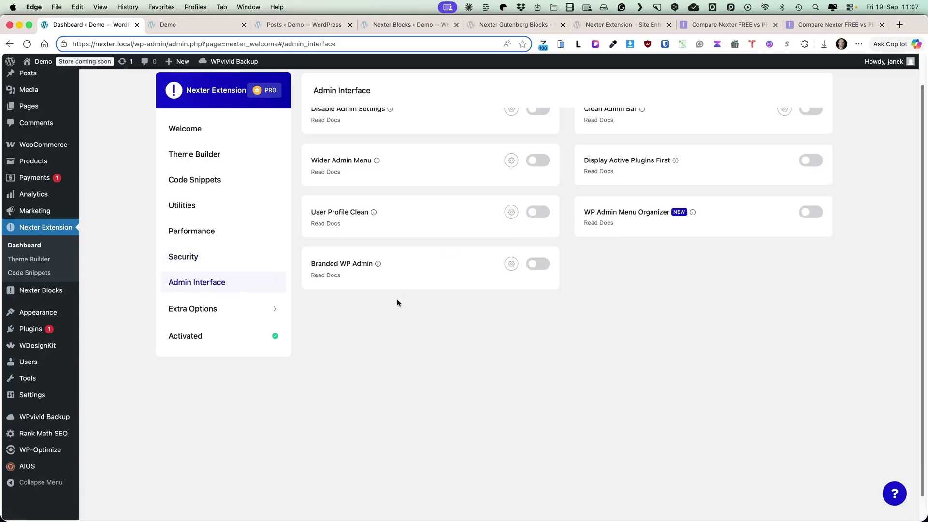
pyautogui.scroll(2, 396, 300)
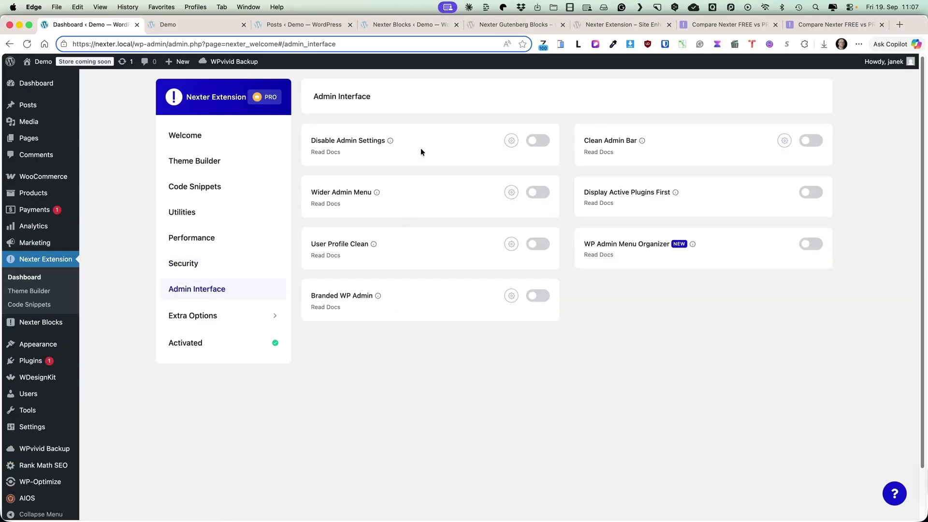
pyautogui.moveTo(391, 146)
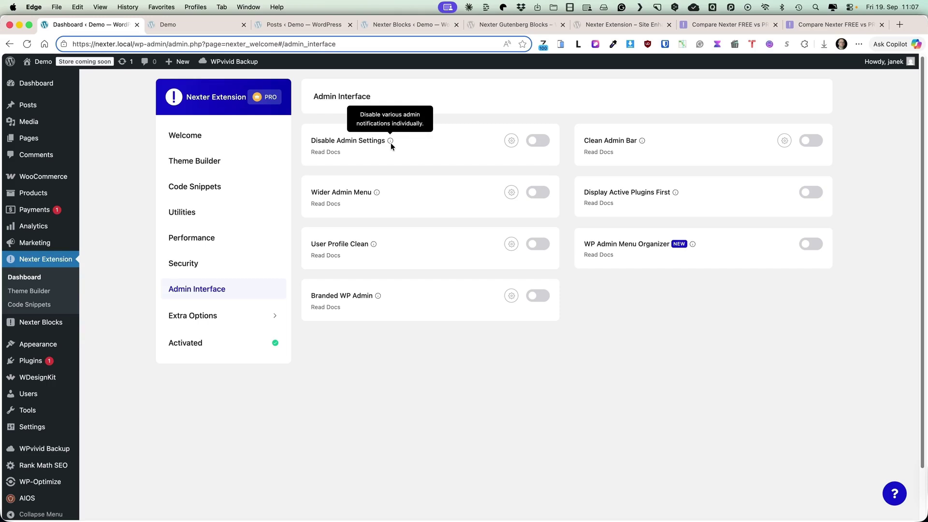
pyautogui.click(537, 140)
pyautogui.click(511, 141)
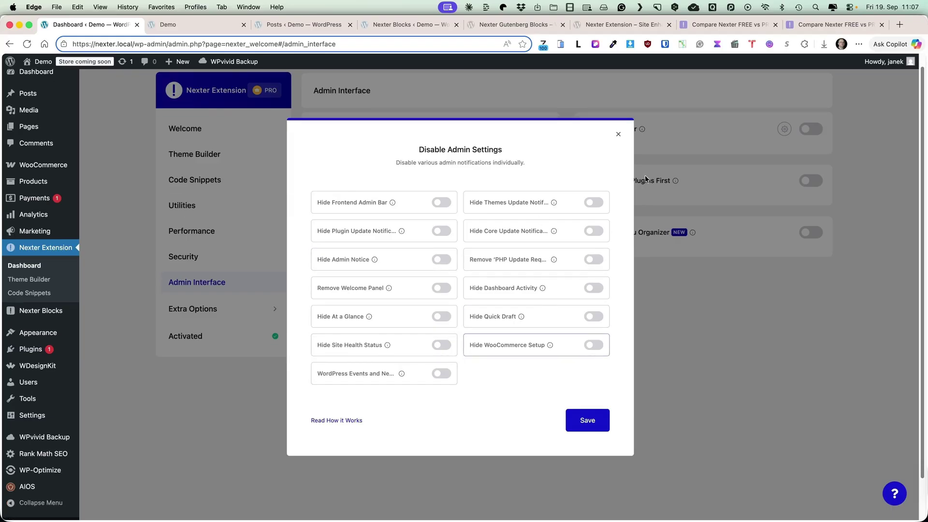
pyautogui.click(618, 134)
# Step: Enable Clean Admin Bar and view its options for removing admin bar elements
pyautogui.click(809, 141)
pyautogui.click(785, 141)
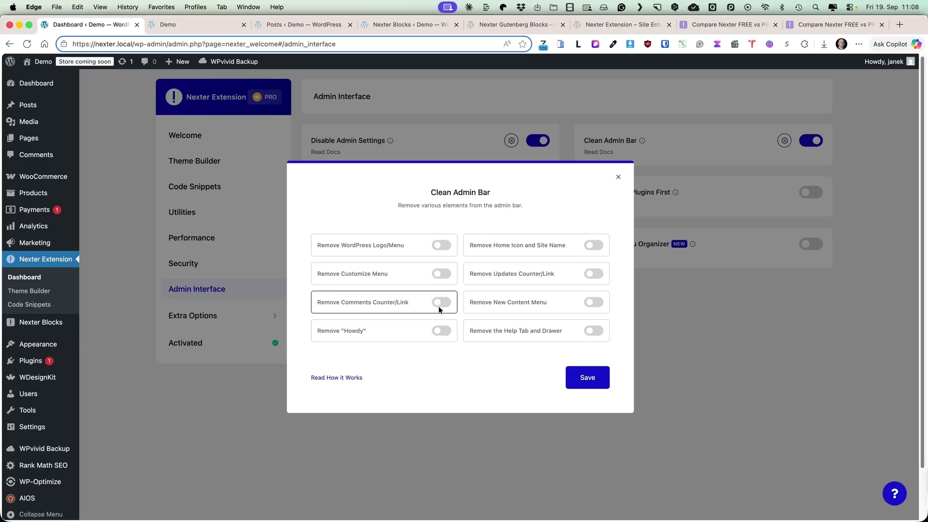
pyautogui.click(618, 176)
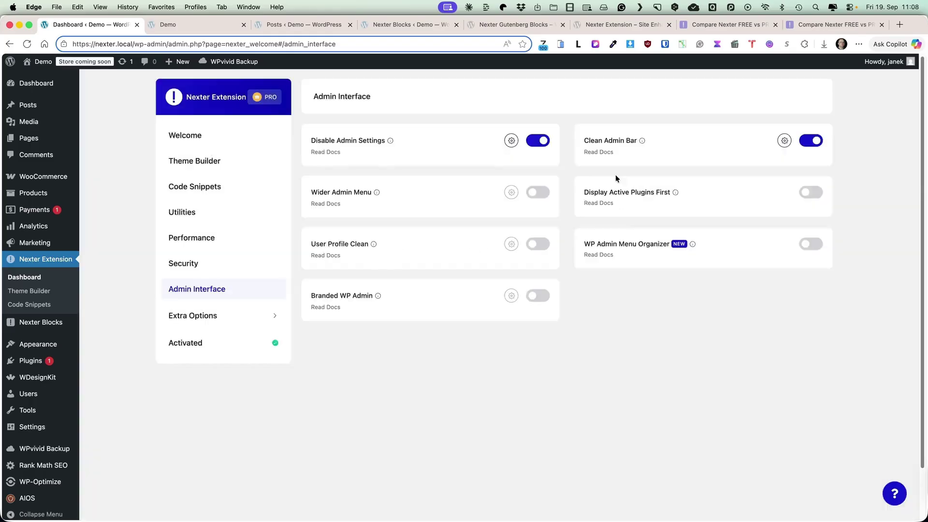
# Step: Try Wider Admin Menu with a saved menu width of 500 px, check the reloaded page, and switch the feature back off
pyautogui.click(540, 194)
pyautogui.moveTo(379, 192)
pyautogui.click(511, 192)
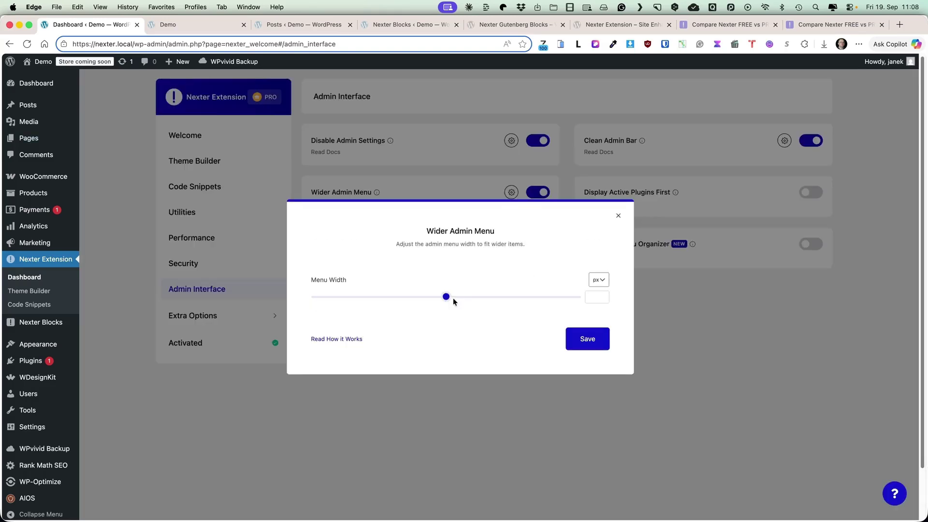
pyautogui.moveTo(448, 299); pyautogui.dragTo(579, 297)
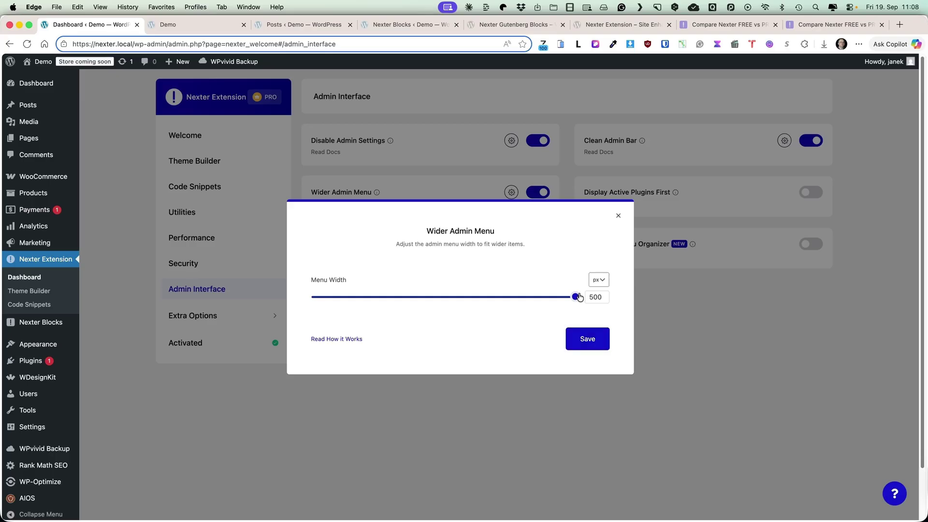
pyautogui.click(585, 339)
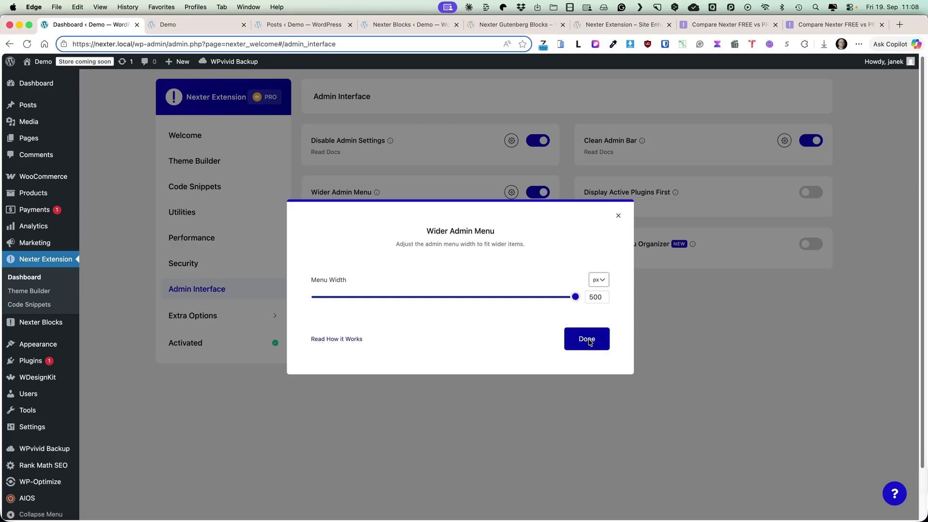
pyautogui.click(617, 216)
pyautogui.click(28, 45)
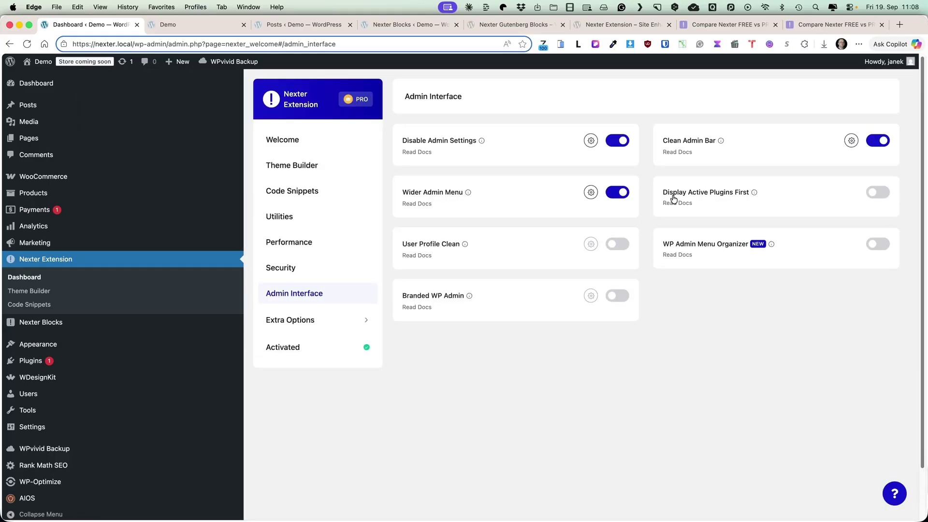
pyautogui.click(608, 195)
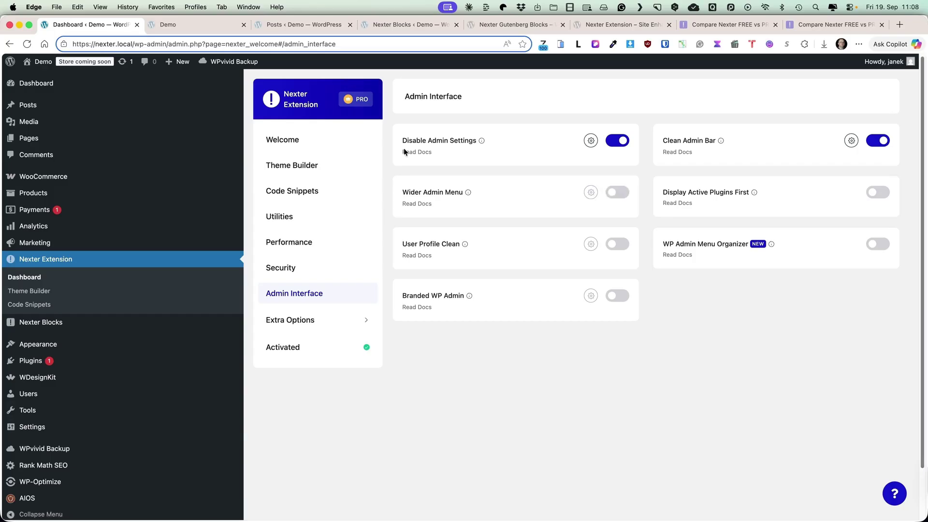
pyautogui.click(28, 45)
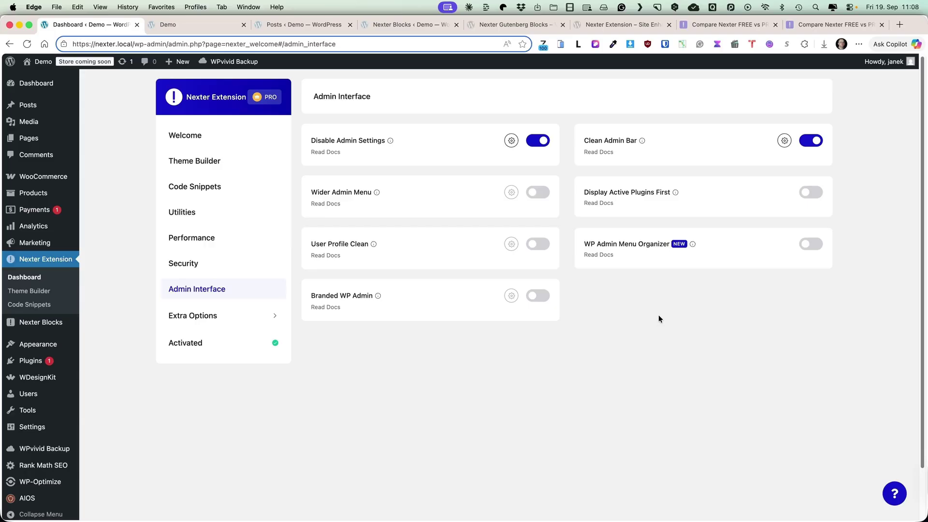
# Step: Open the installed plugins list in a second tab, deactivate Rank Math SEO, and check its place in the list
pyautogui.moveTo(32, 370)
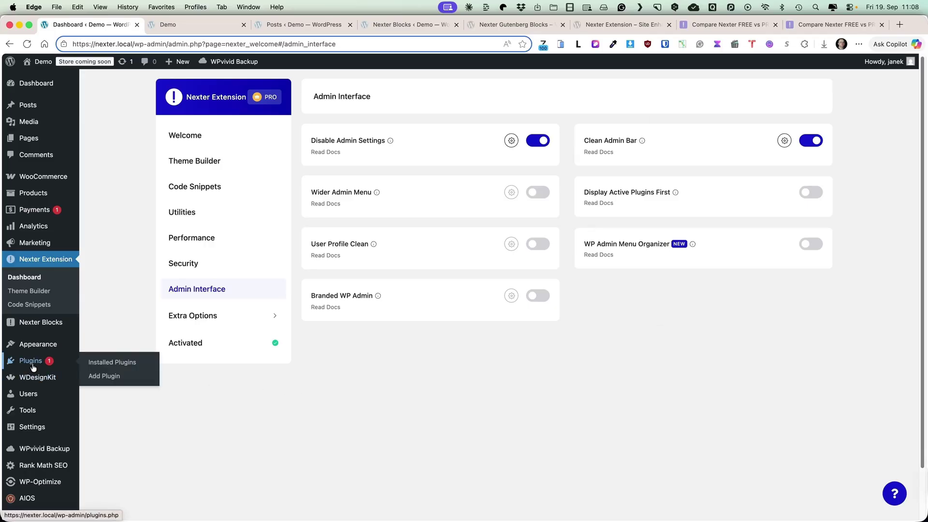
pyautogui.keyDown('super'); pyautogui.click(129, 363); pyautogui.keyUp('super')
pyautogui.click(190, 24)
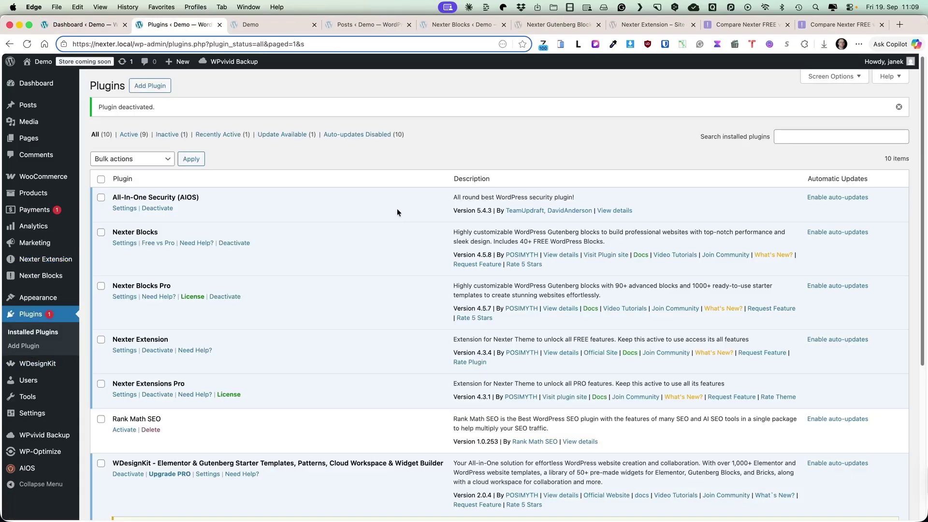
pyautogui.scroll(-5, 217, 233)
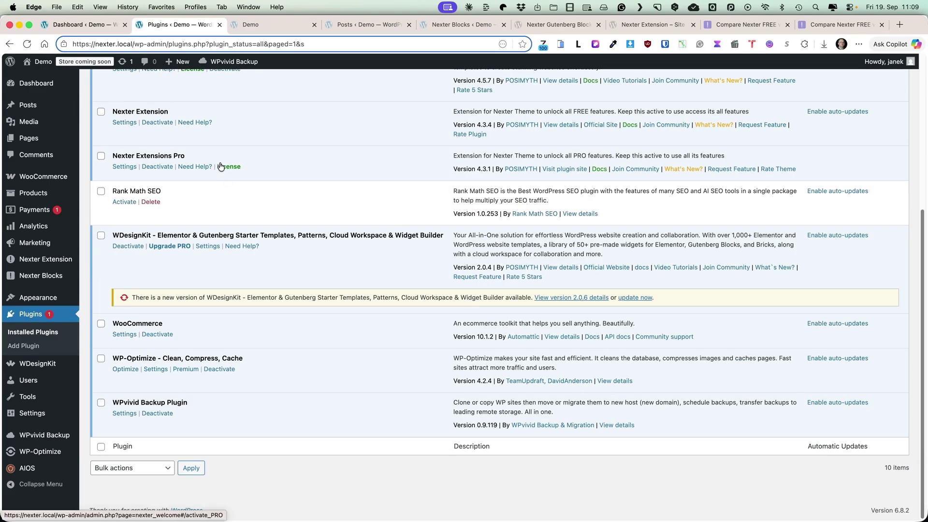
# Step: Enable Display Active Plugins First and reload the installed plugins list to check the new order
pyautogui.click(82, 24)
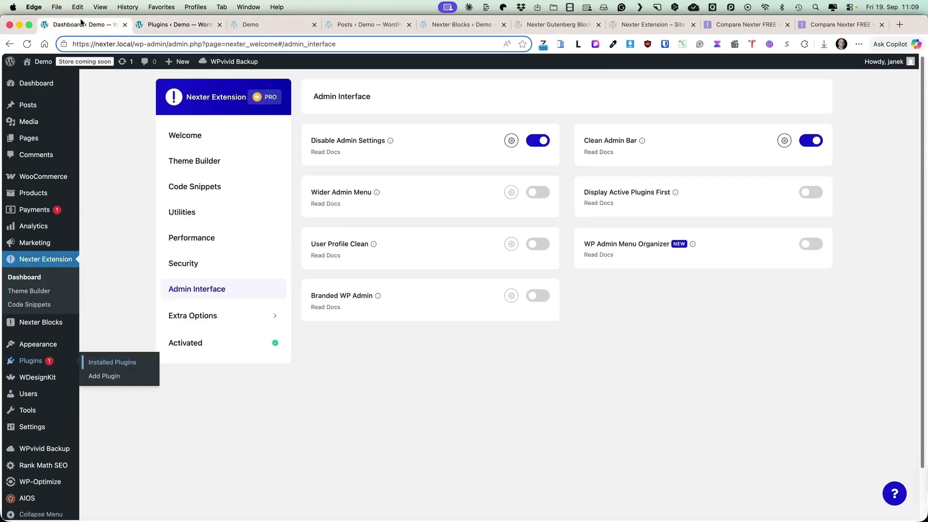
pyautogui.click(815, 196)
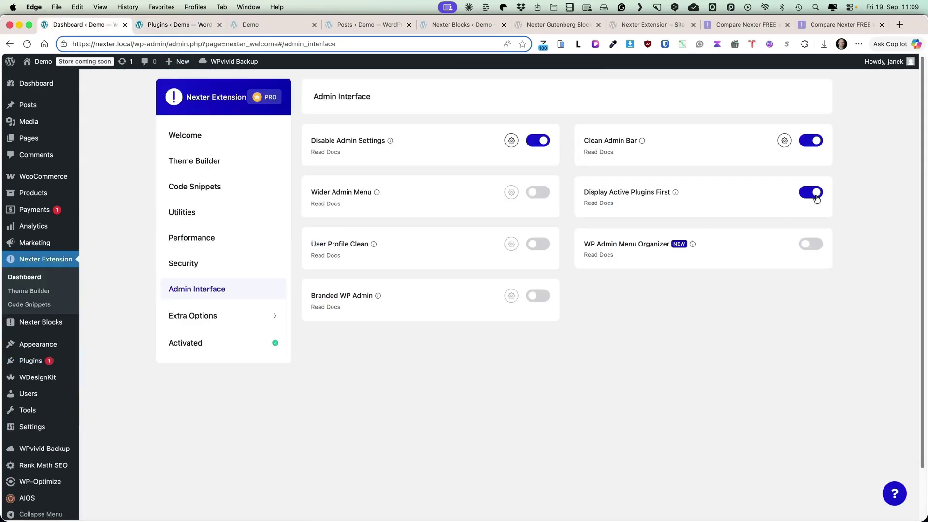
pyautogui.click(172, 24)
pyautogui.click(26, 44)
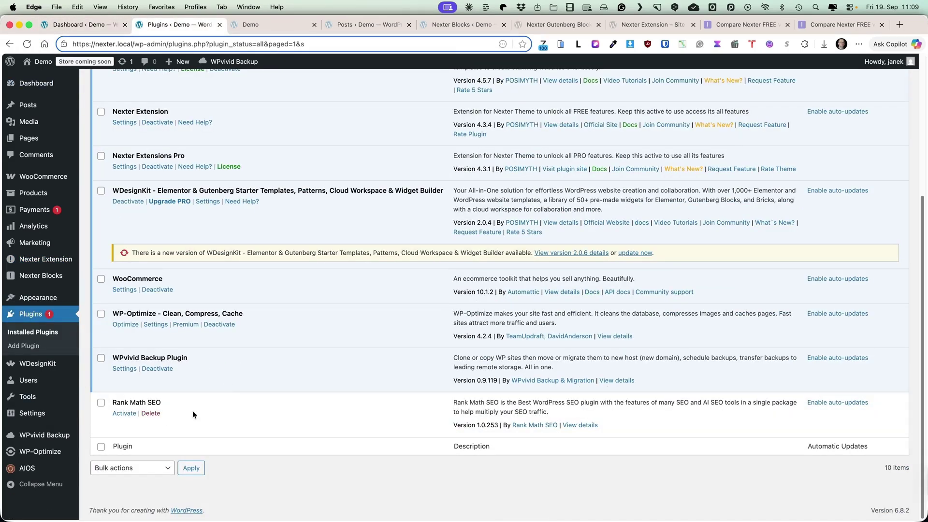
# Step: Enable User Profile Clean only to view its removable profile fields, and switch it back off
pyautogui.click(97, 25)
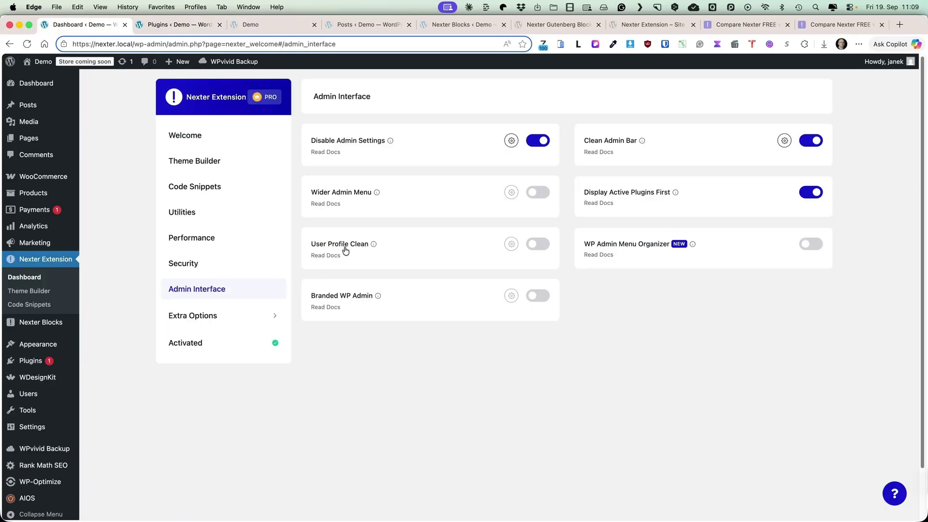
pyautogui.click(532, 243)
pyautogui.click(511, 245)
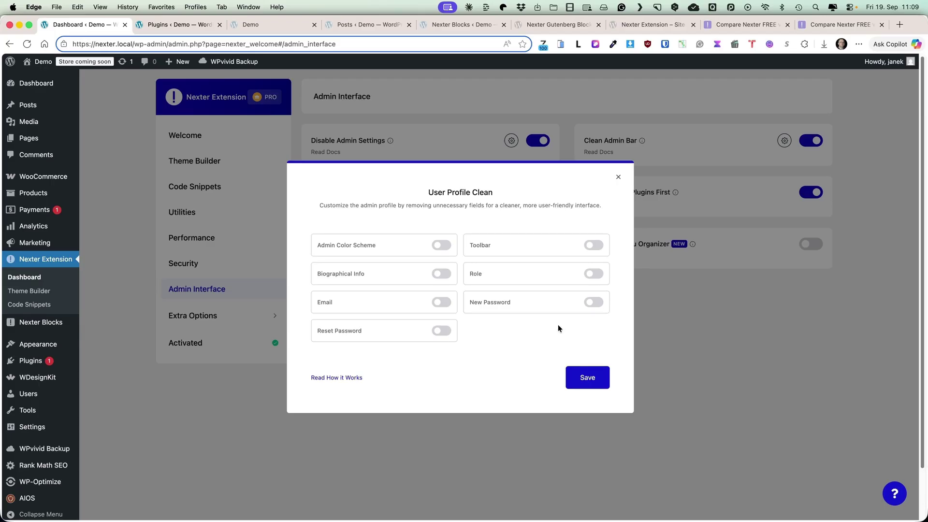
pyautogui.click(618, 178)
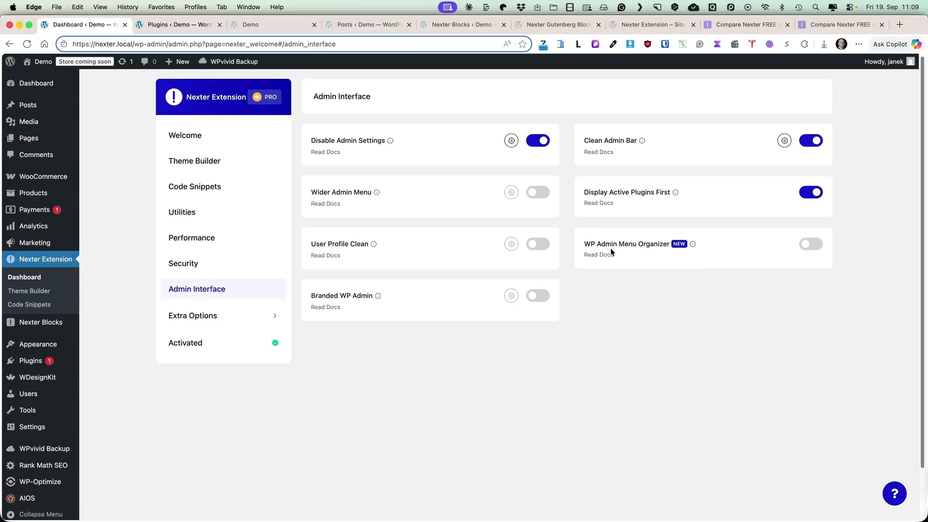
# Step: Enable WP Admin Menu Organizer and move Pages above Media in the admin menu order
pyautogui.click(818, 248)
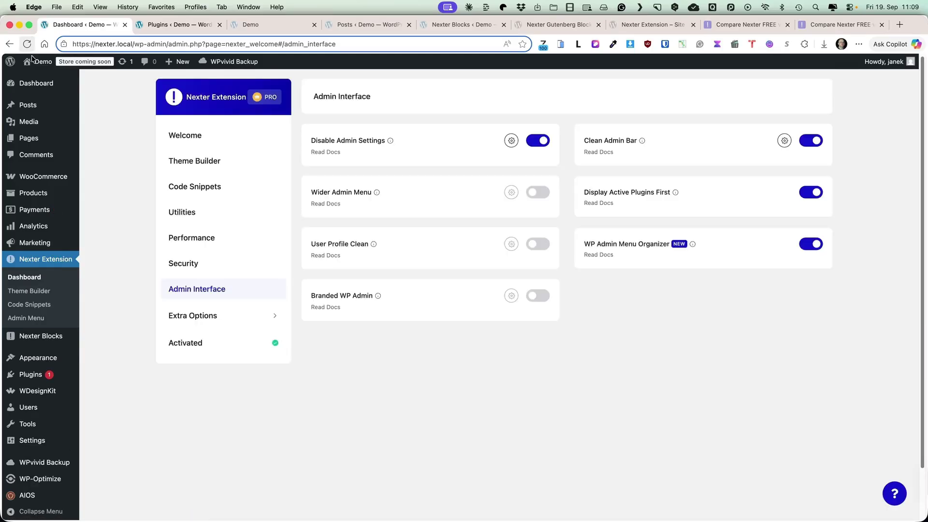
pyautogui.click(26, 319)
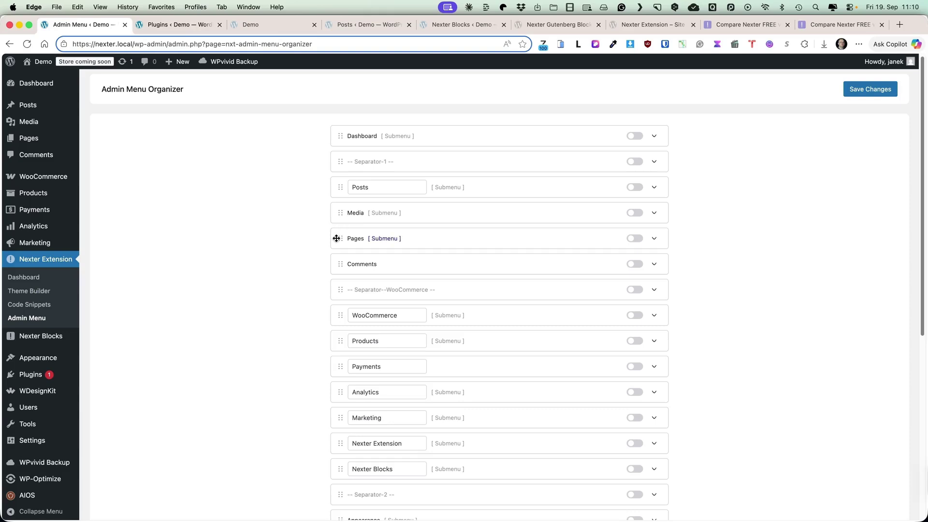
pyautogui.moveTo(340, 239); pyautogui.dragTo(341, 213)
# Step: Set the Media menu item to always be hidden for All Roles, trying the other role options first, and save the changes
pyautogui.click(655, 240)
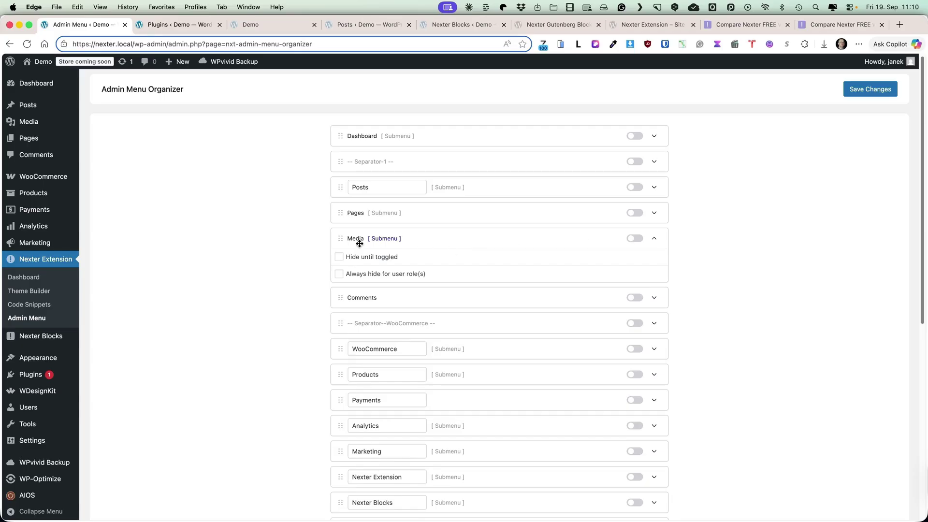
pyautogui.click(635, 240)
pyautogui.click(346, 274)
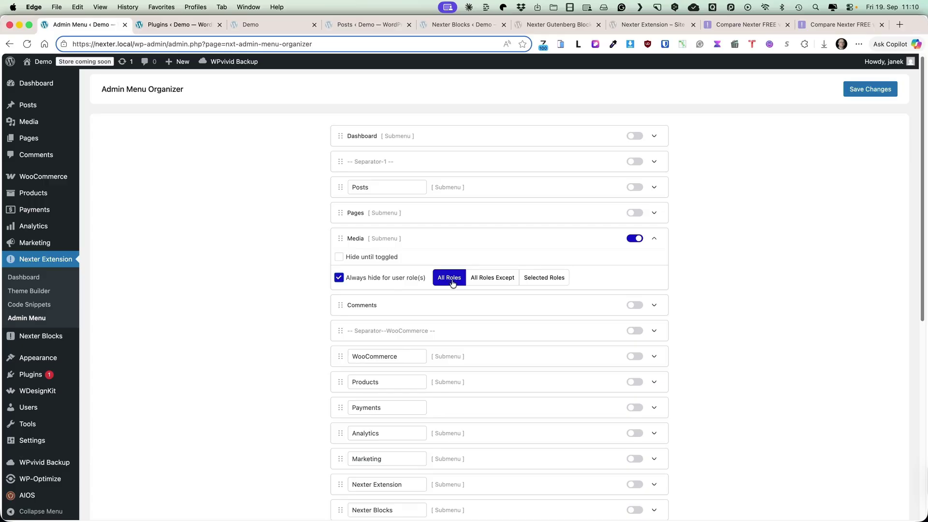
pyautogui.click(501, 282)
pyautogui.click(546, 280)
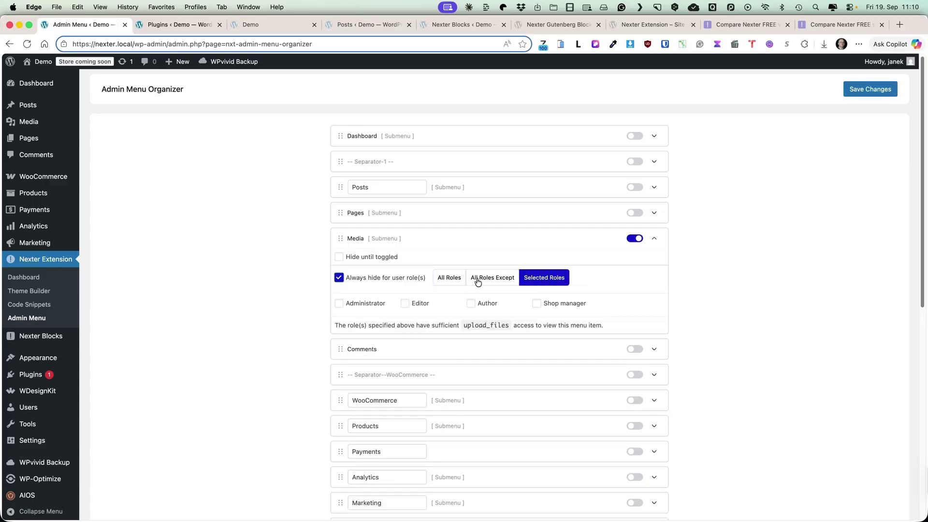
pyautogui.click(444, 281)
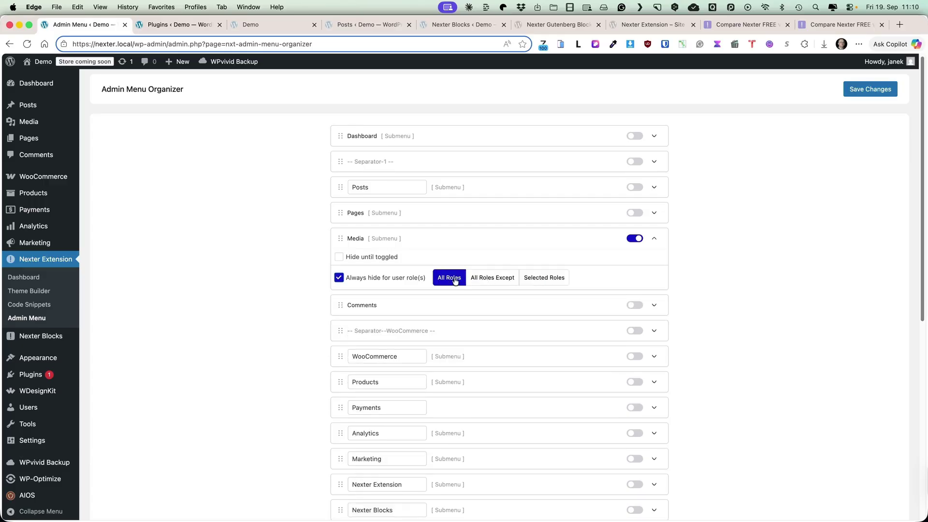
pyautogui.click(864, 90)
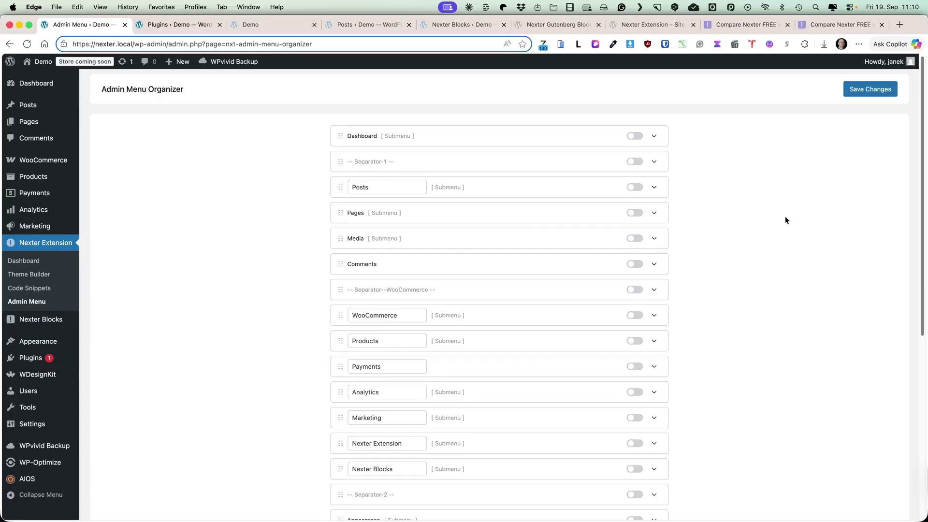
# Step: Unhide the Media menu item, save the menu changes, and reload the page to check the admin menu
pyautogui.click(868, 90)
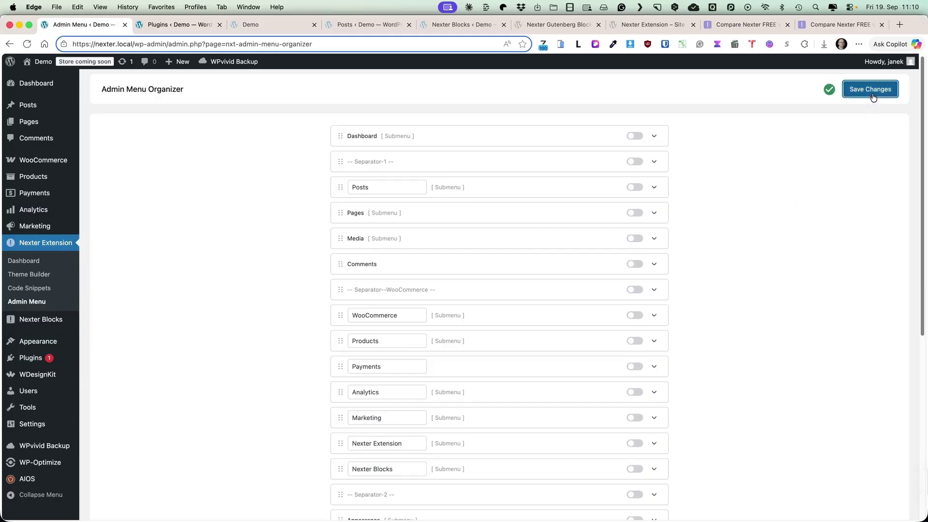
pyautogui.click(26, 44)
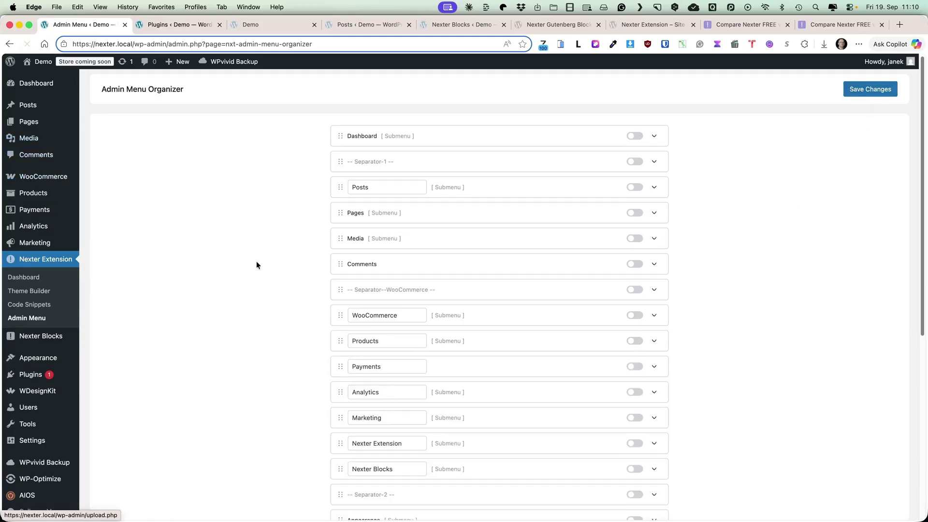
# Step: Examine the Admin Menu Organizer's editable item names and its separator and reset options, and return to the Nexter Extension dashboard
pyautogui.scroll(-6, 426, 306)
pyautogui.moveTo(389, 280); pyautogui.dragTo(347, 280)
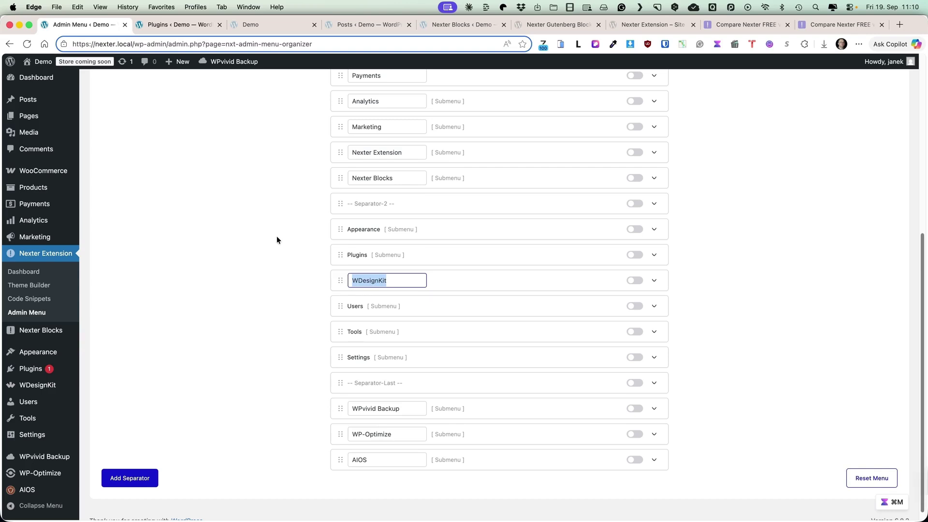
pyautogui.scroll(6, 277, 239)
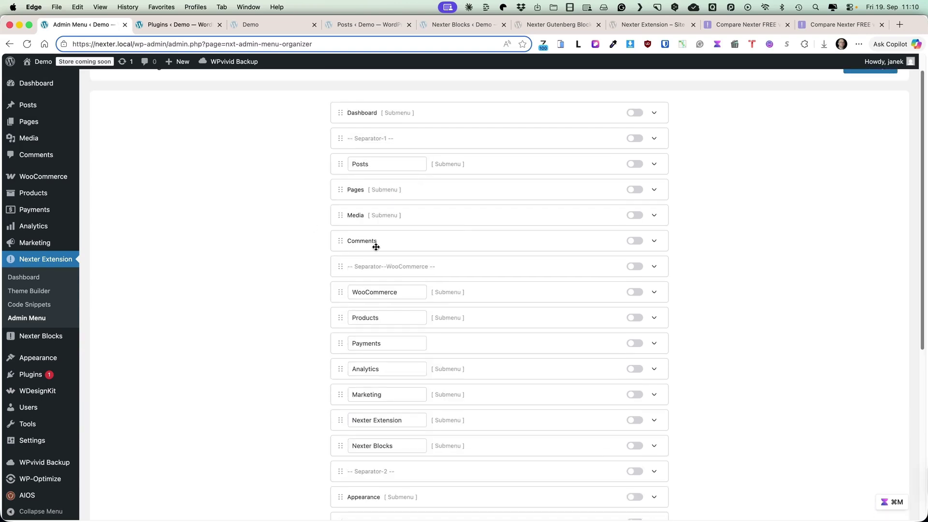
pyautogui.scroll(-6, 368, 256)
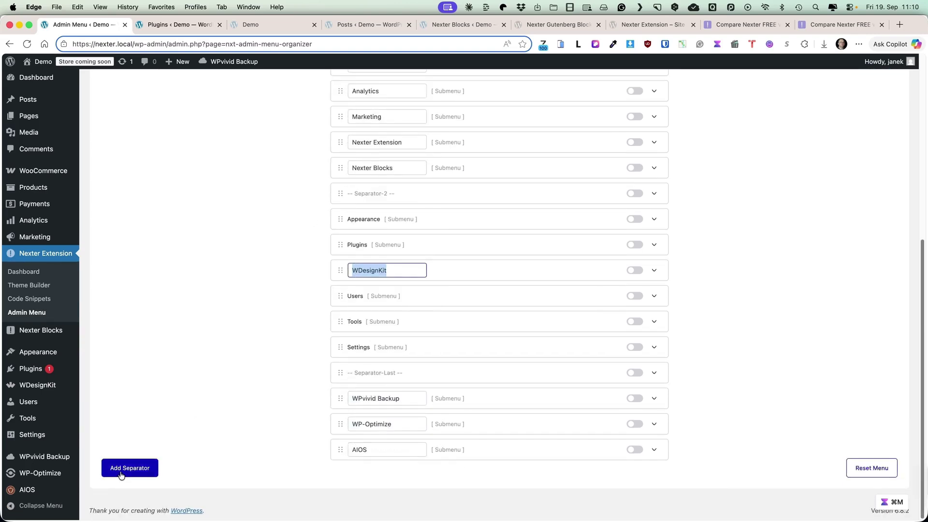
pyautogui.scroll(2, 250, 344)
pyautogui.scroll(-2, 250, 343)
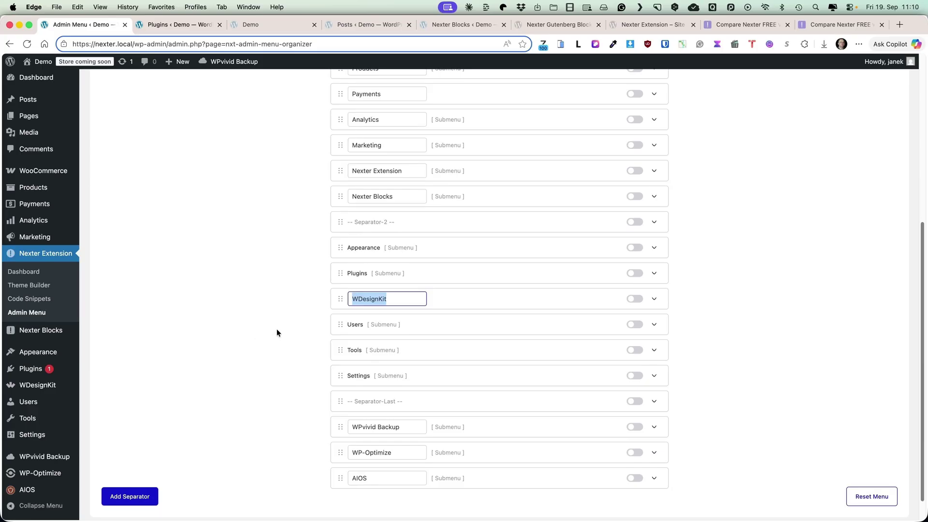
pyautogui.click(23, 271)
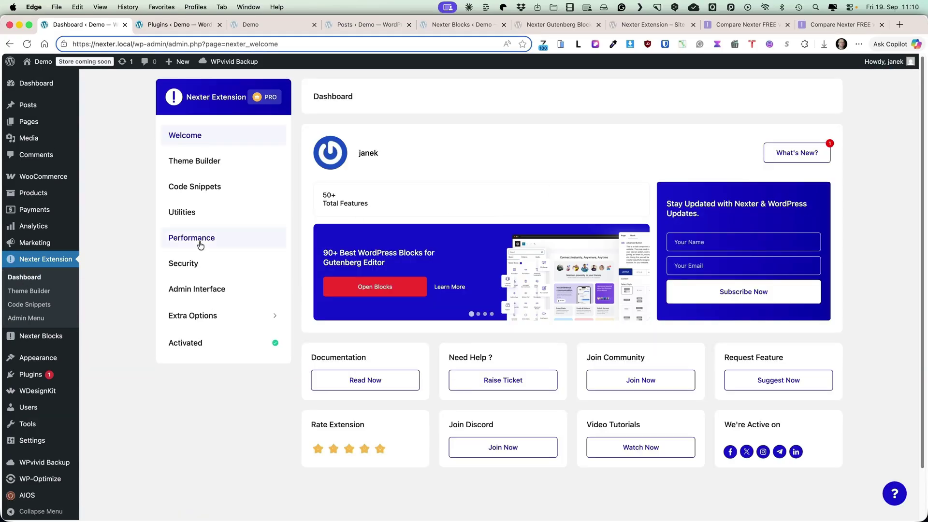
# Step: Enable Branded WP Admin in the Admin Interface features, examine its layout, background and form logo settings, and disable it again
pyautogui.click(200, 290)
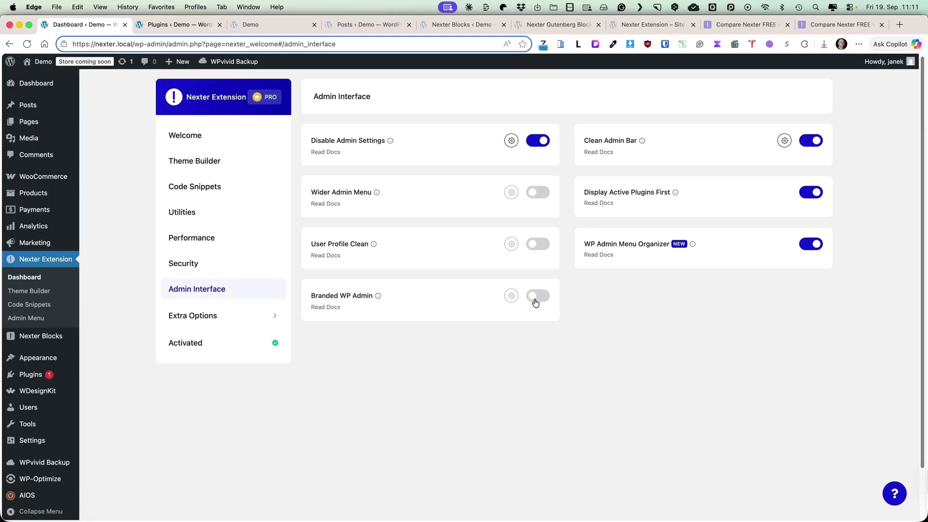
pyautogui.click(534, 302)
pyautogui.click(509, 297)
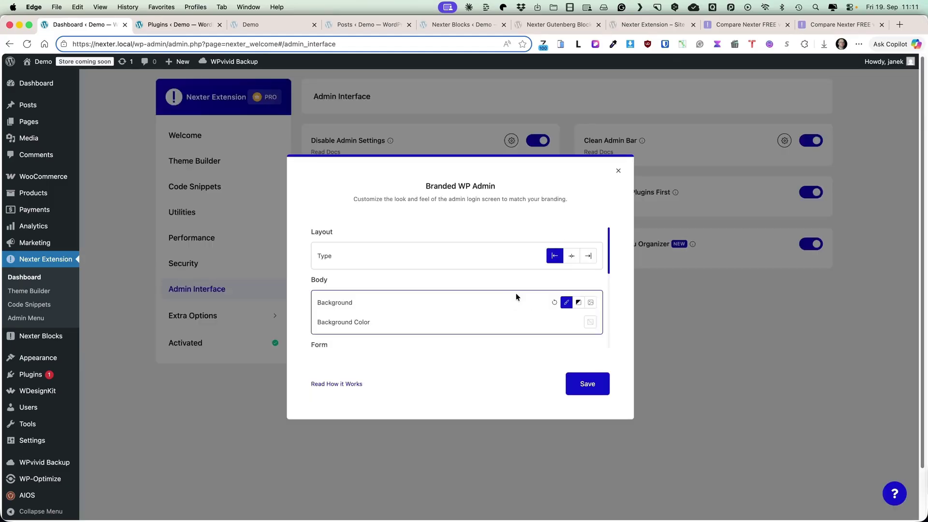
pyautogui.scroll(-5, 515, 294)
pyautogui.scroll(5, 517, 294)
pyautogui.scroll(-1, 518, 294)
pyautogui.scroll(-4, 517, 294)
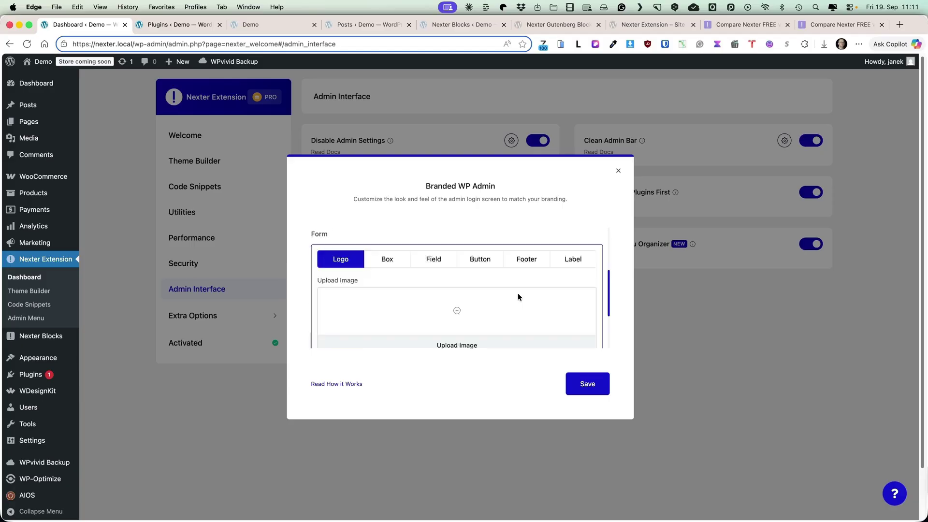
pyautogui.scroll(2, 517, 294)
pyautogui.scroll(-2, 518, 294)
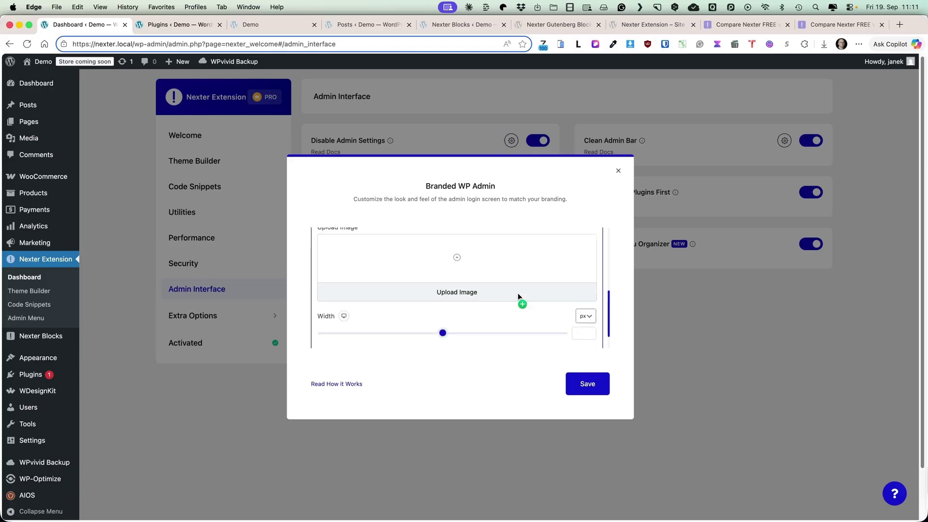
pyautogui.click(618, 171)
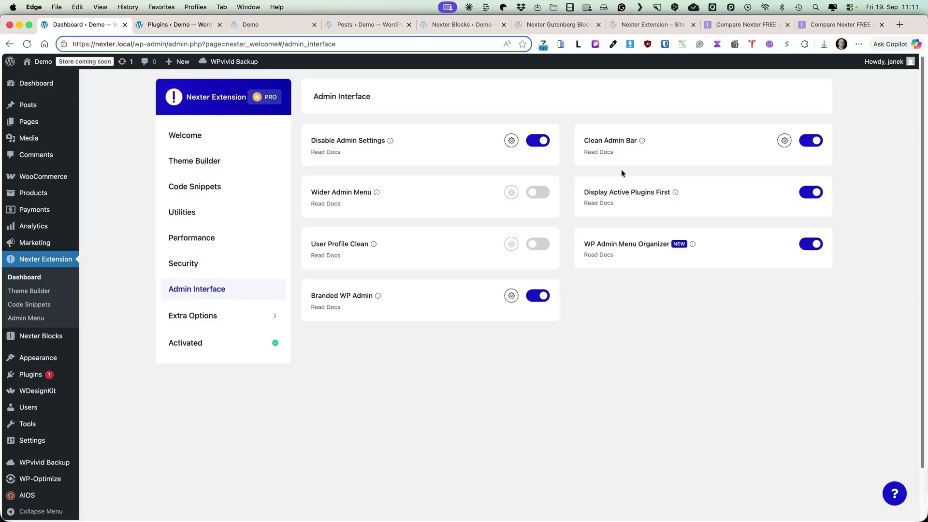
pyautogui.click(537, 296)
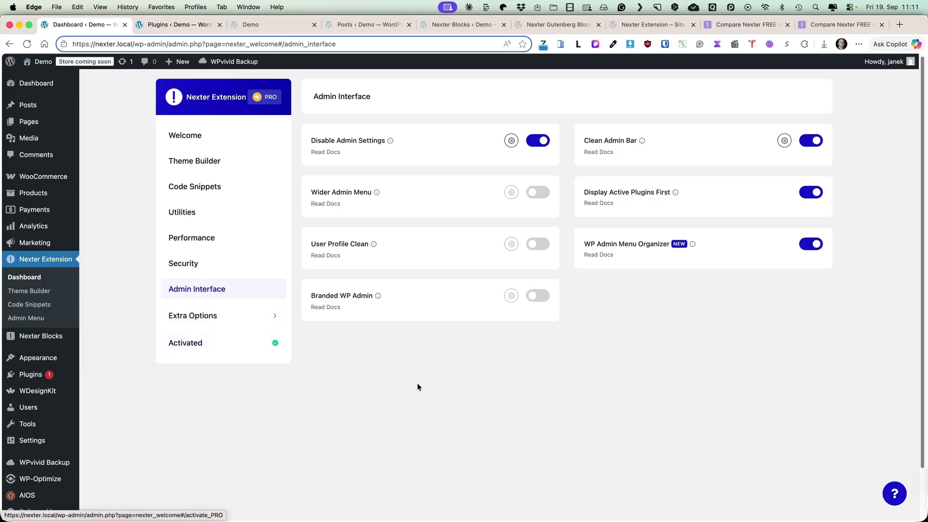
# Step: Examine the Extra Options pages of Nexter Extension: Roll Back Plugin, White Label, Theme Customizer, Import/Export and More Products
pyautogui.click(181, 316)
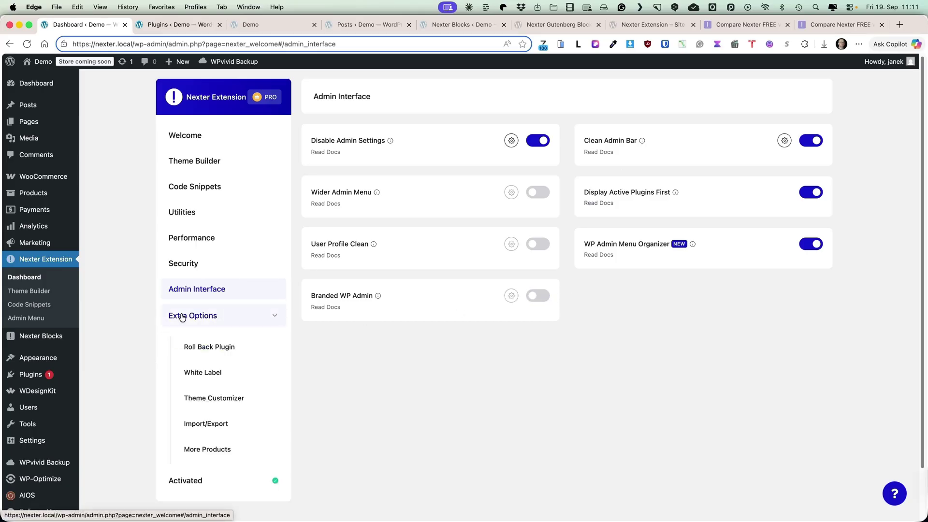
pyautogui.click(204, 348)
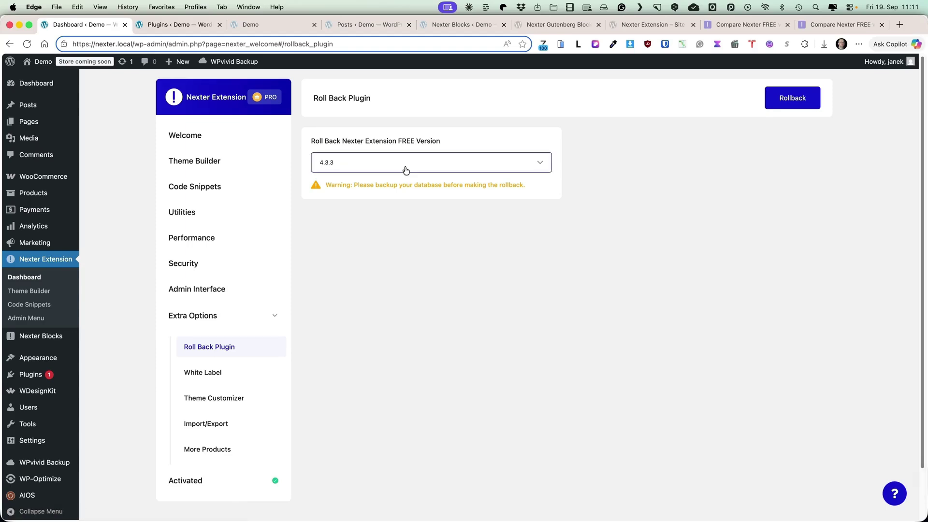
pyautogui.click(206, 374)
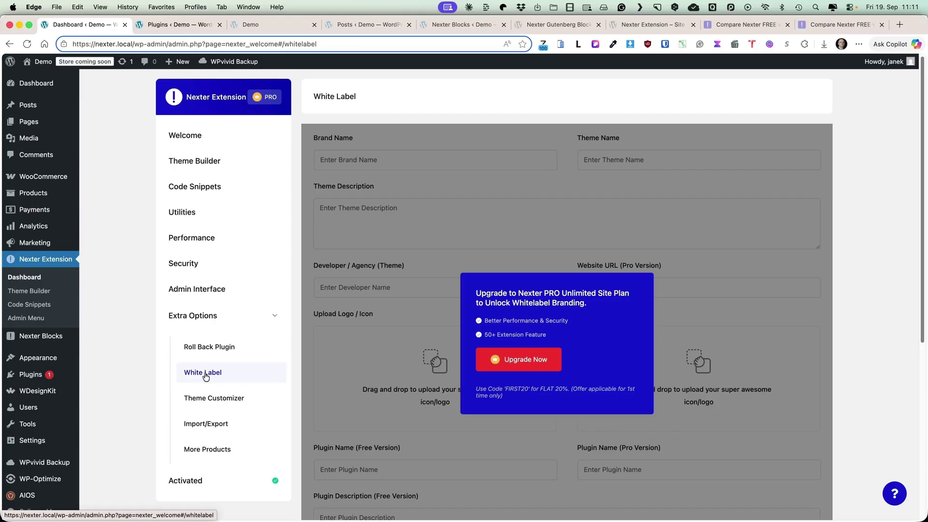
pyautogui.click(204, 401)
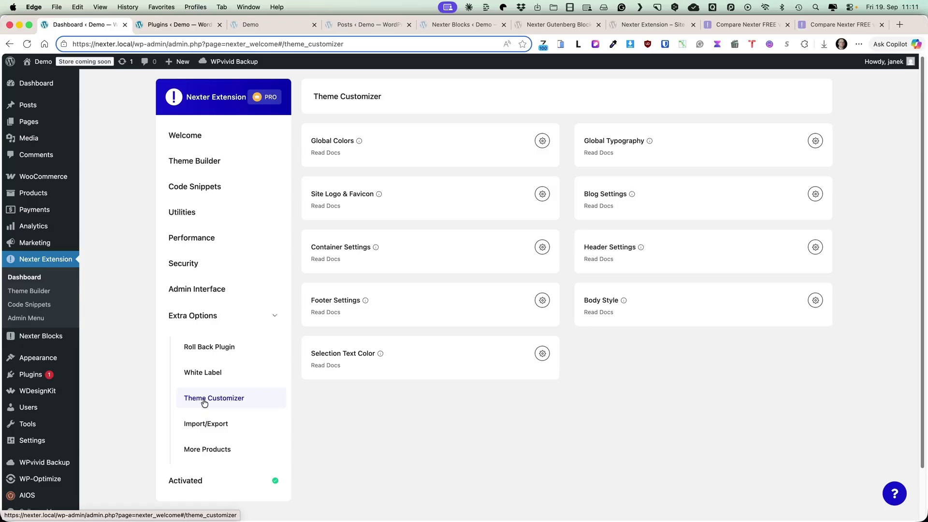
pyautogui.click(209, 428)
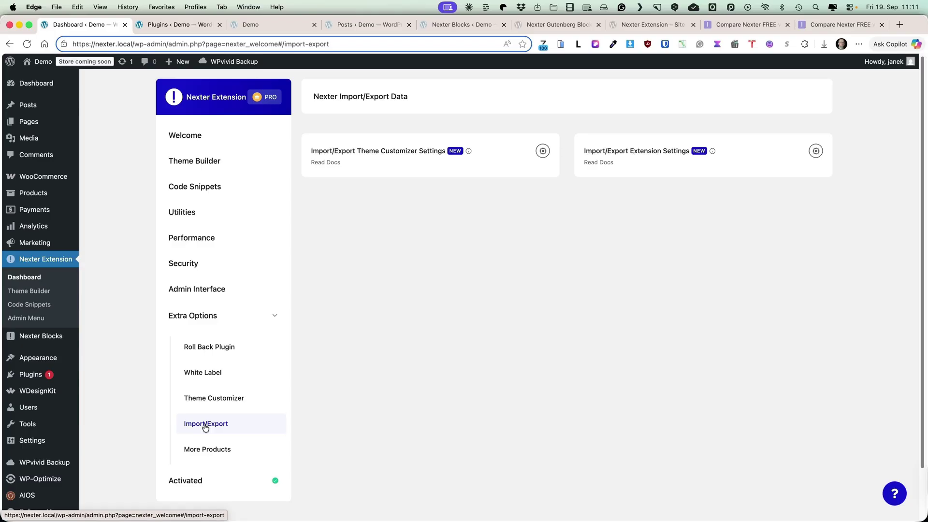
pyautogui.click(206, 450)
pyautogui.scroll(-2, 246, 411)
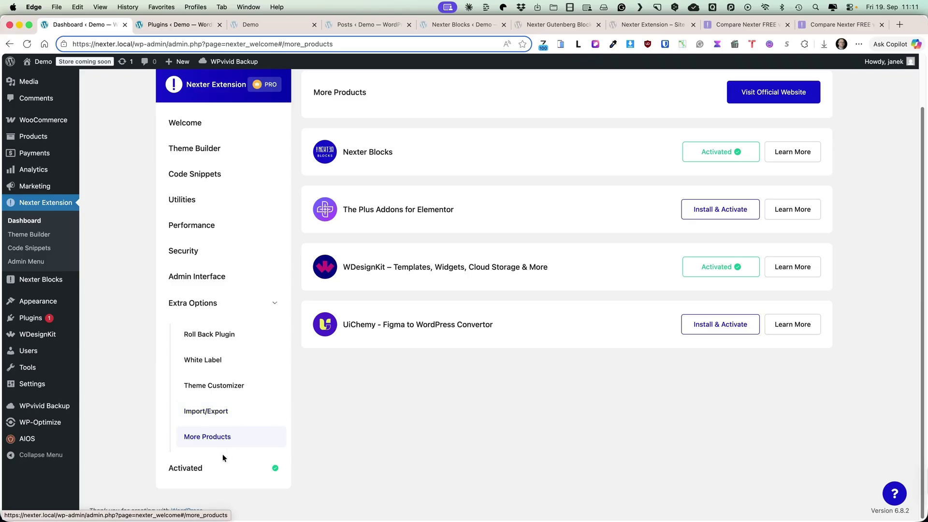
pyautogui.scroll(2, 222, 452)
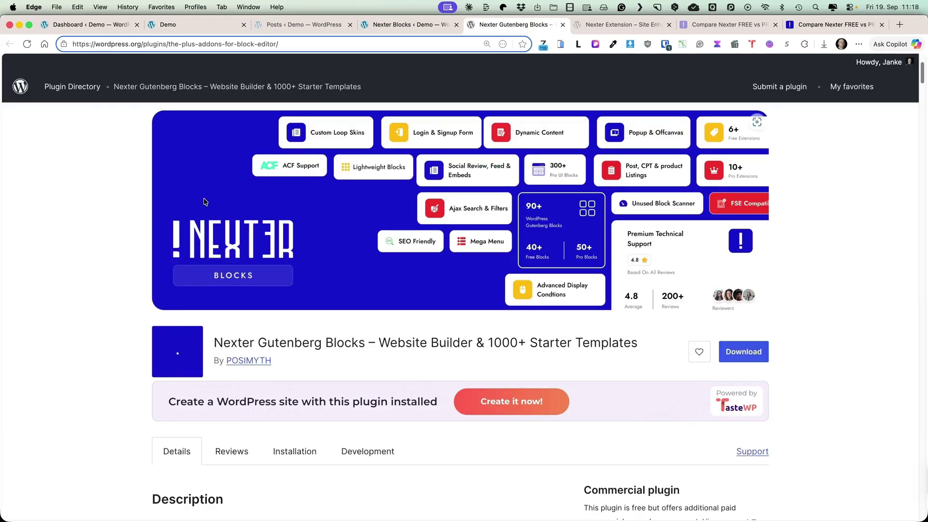
# Step: Review the Nexter Blocks section of the Free vs Pro comparison on the Nexter website
pyautogui.click(740, 27)
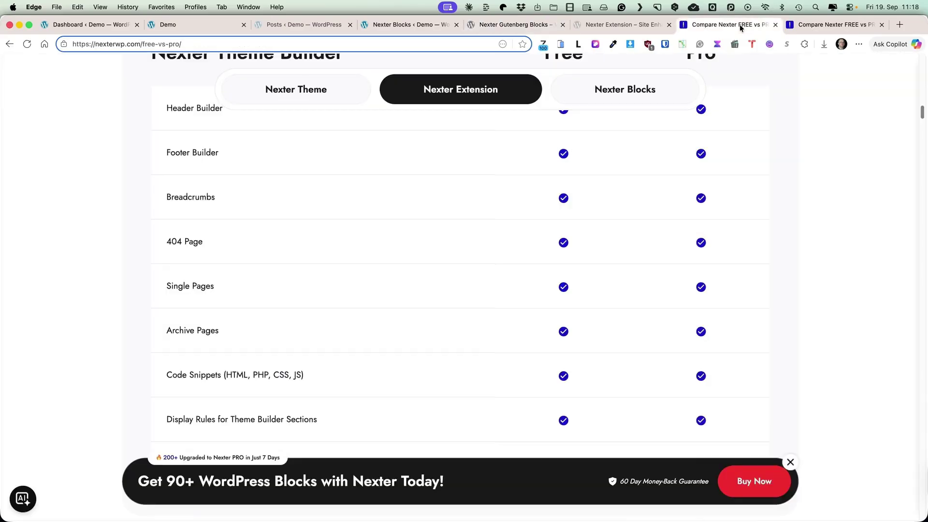
pyautogui.scroll(-15, 759, 183)
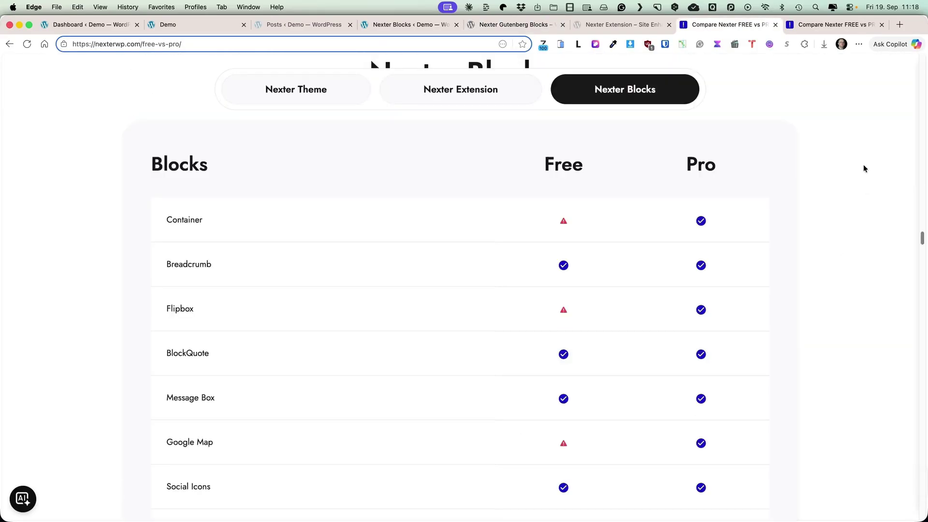
pyautogui.scroll(-2, 814, 172)
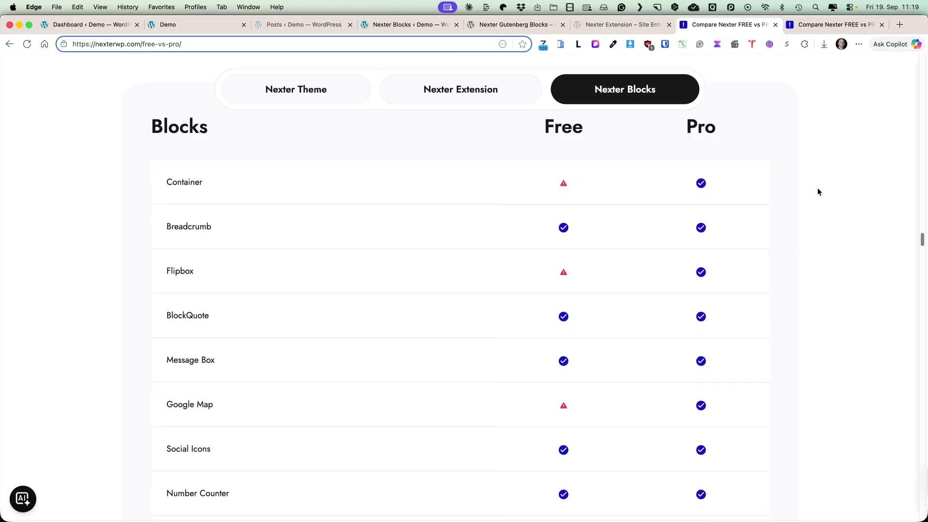
pyautogui.scroll(-2, 817, 192)
# Step: Open the Blocks list of Nexter Blocks in the WordPress admin and view it filtered by Free, Freemium, Pro and All
pyautogui.click(60, 27)
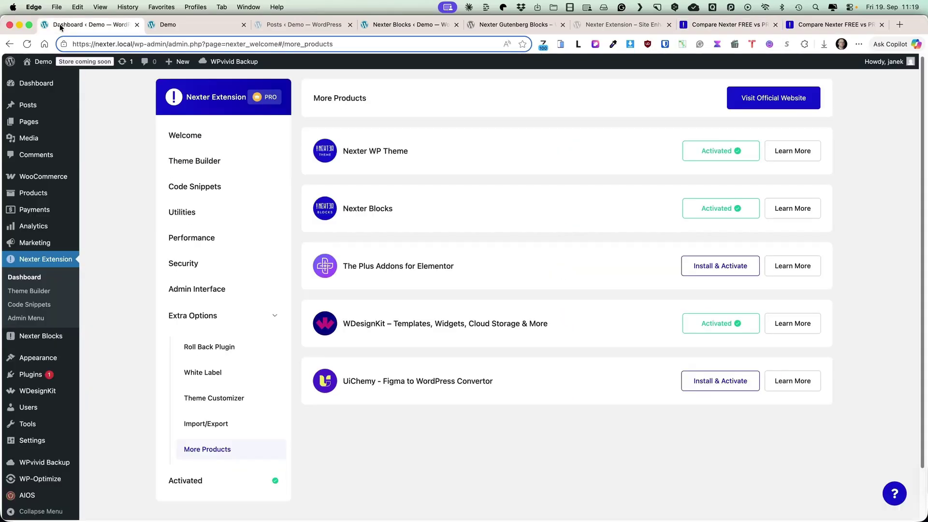
pyautogui.moveTo(50, 341)
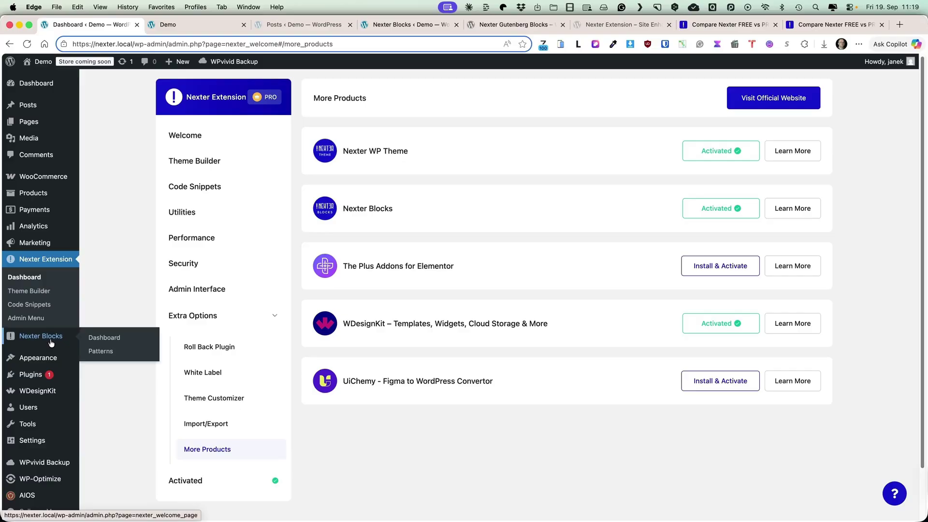
pyautogui.click(97, 337)
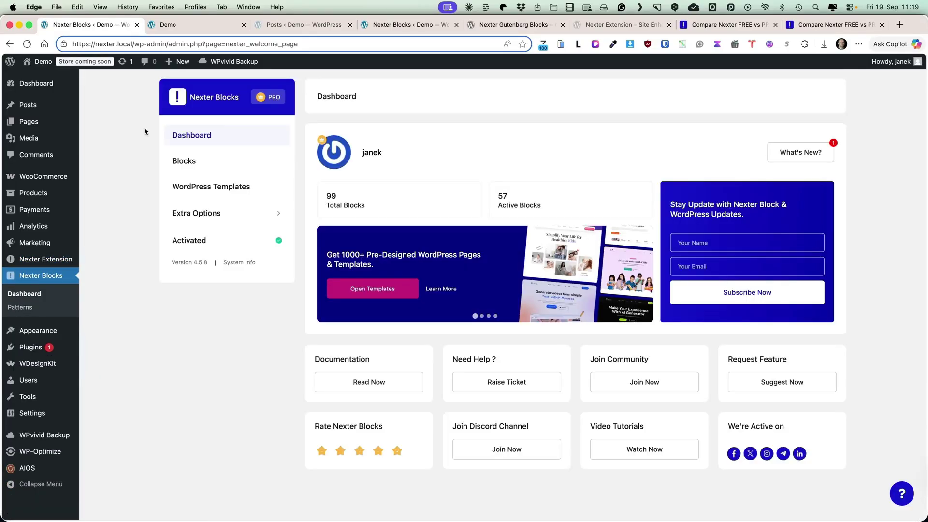
pyautogui.click(181, 161)
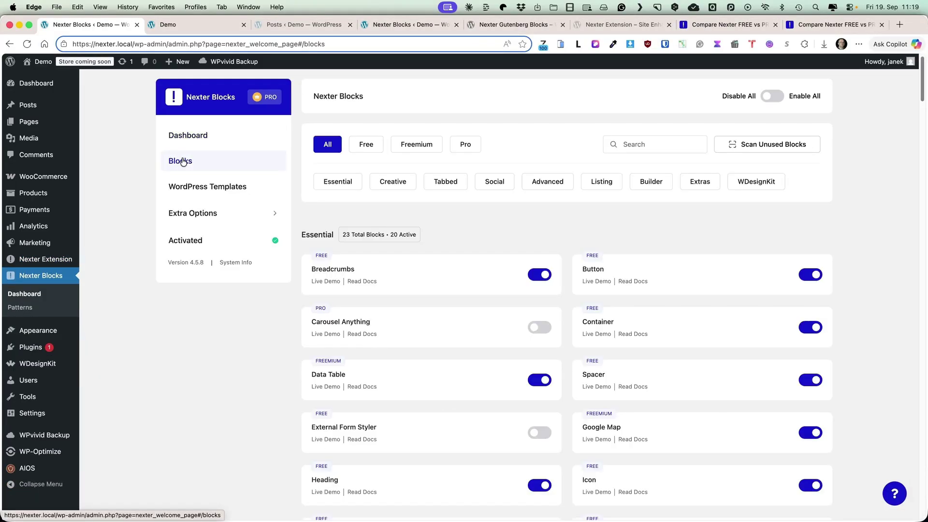
pyautogui.click(364, 146)
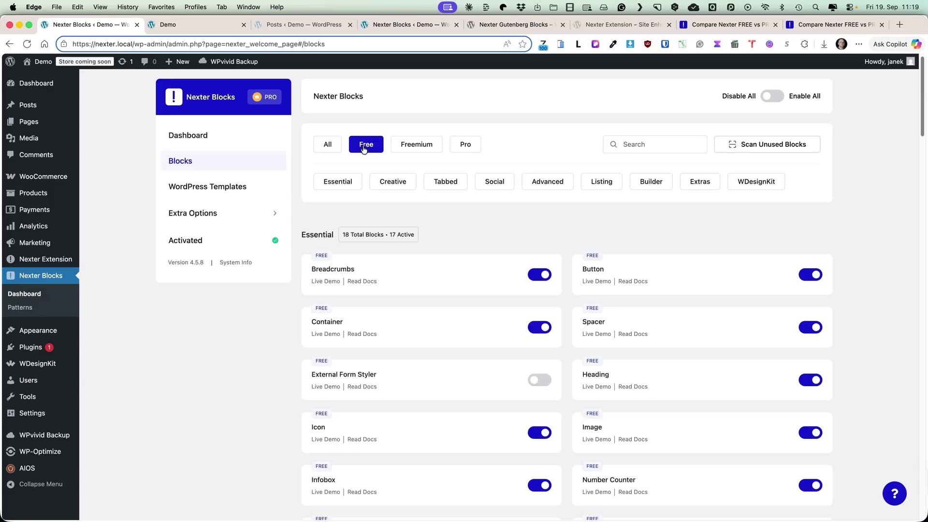
pyautogui.click(404, 147)
pyautogui.click(465, 145)
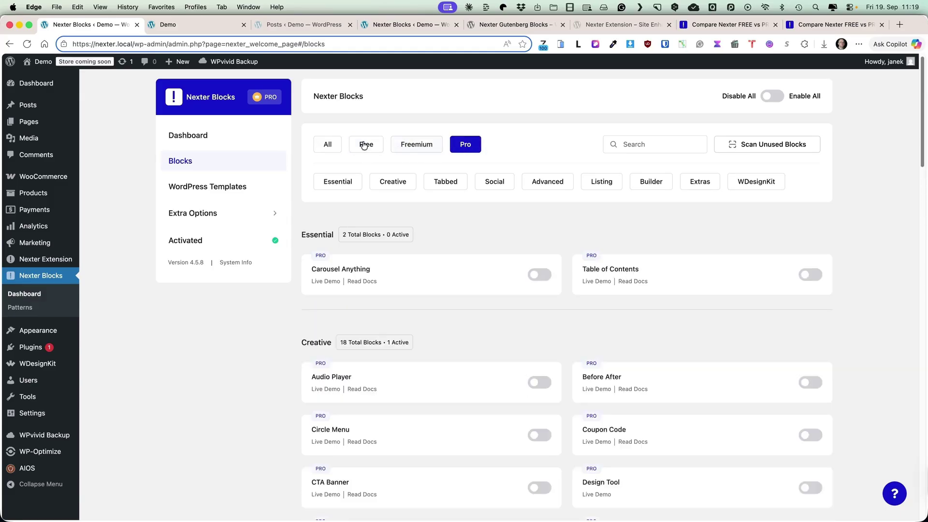
pyautogui.click(330, 145)
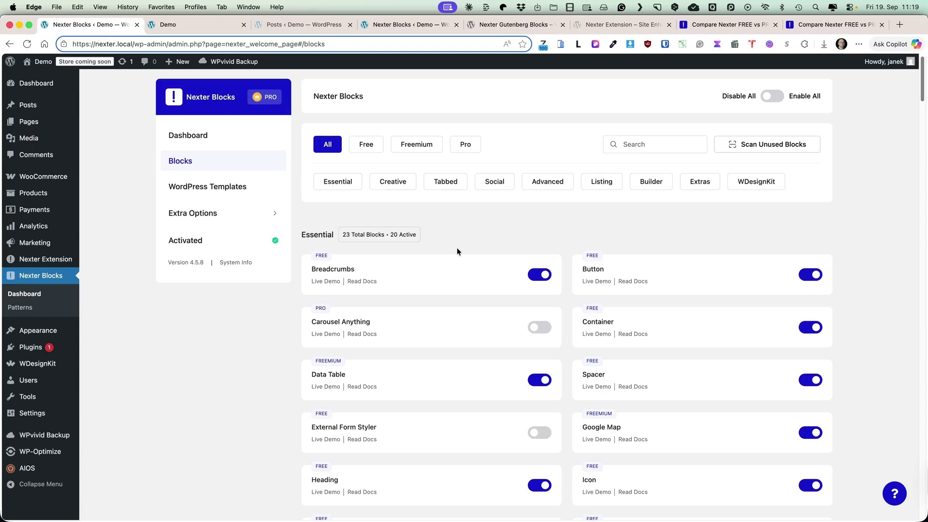
# Step: Disable the Data Table, Number Counter and Pricing Table blocks in the Essential group
pyautogui.scroll(-5, 504, 245)
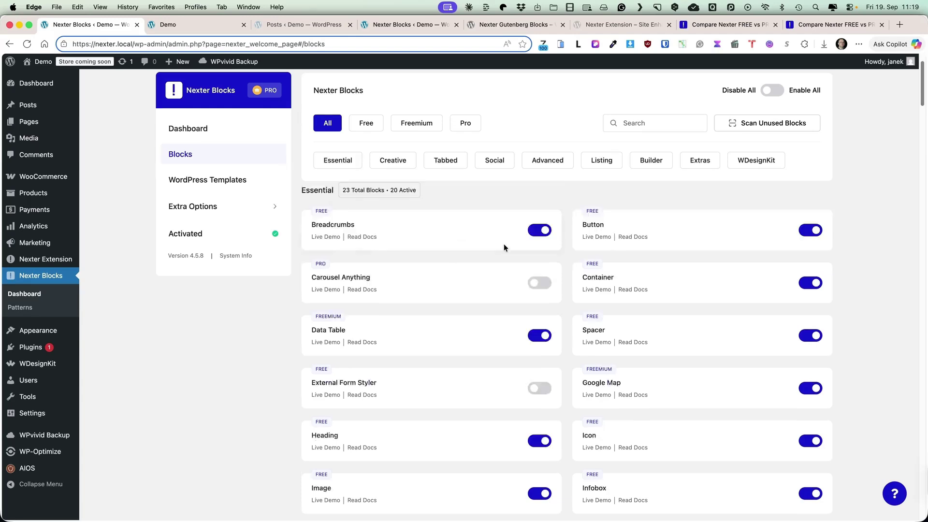
pyautogui.scroll(2, 492, 300)
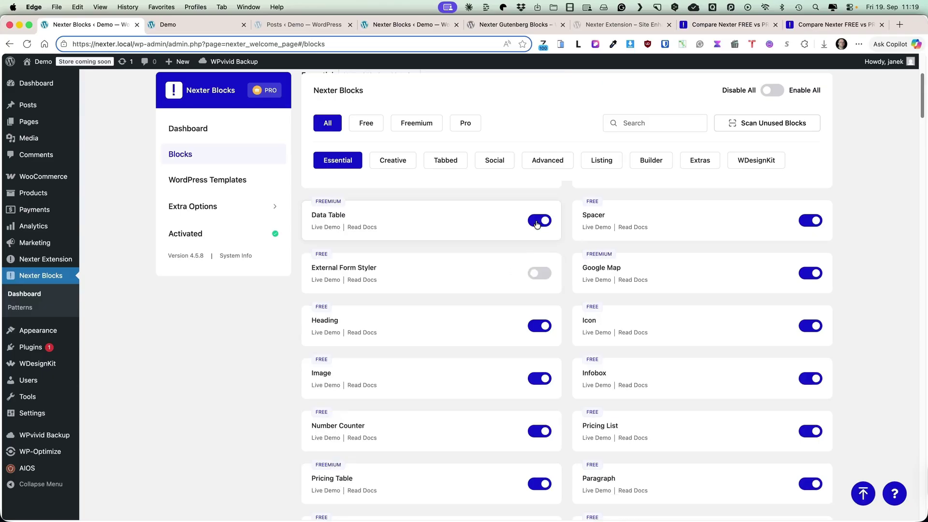
pyautogui.click(539, 221)
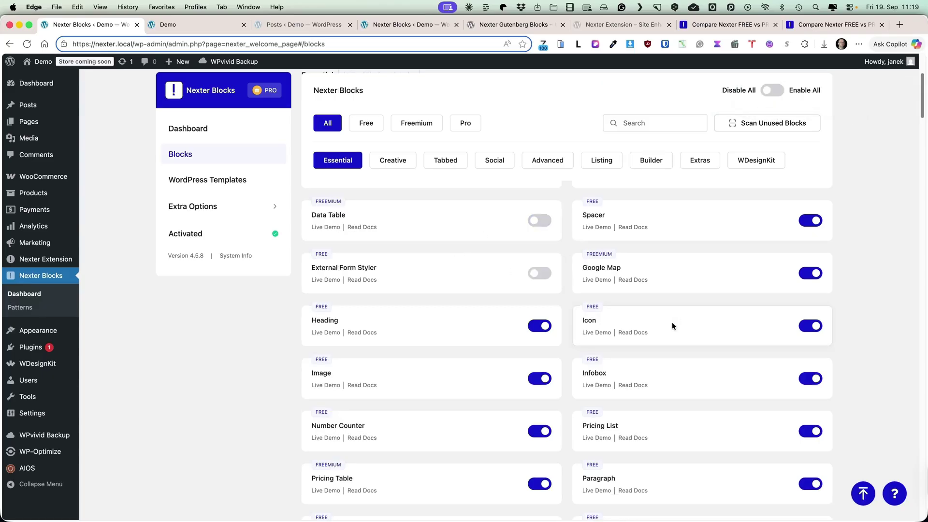
pyautogui.click(531, 436)
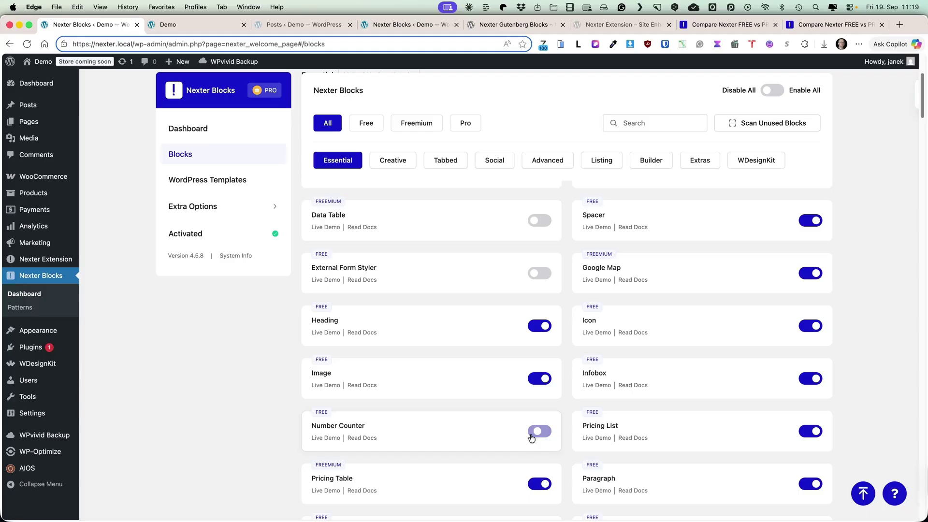
pyautogui.click(540, 491)
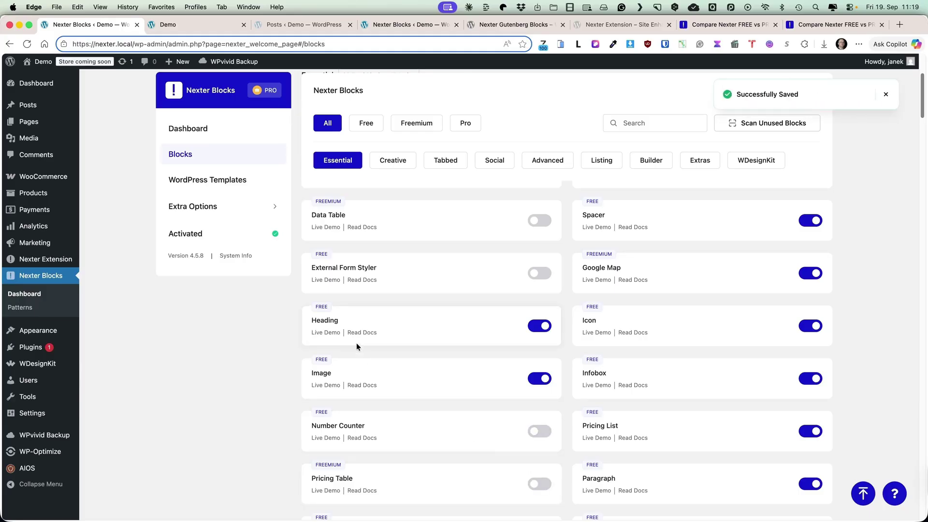
# Step: Scan the site for unused Nexter blocks, disable all unused ones, and review the resulting block list
pyautogui.scroll(-1, 356, 343)
pyautogui.scroll(-3, 356, 343)
pyautogui.scroll(7, 356, 343)
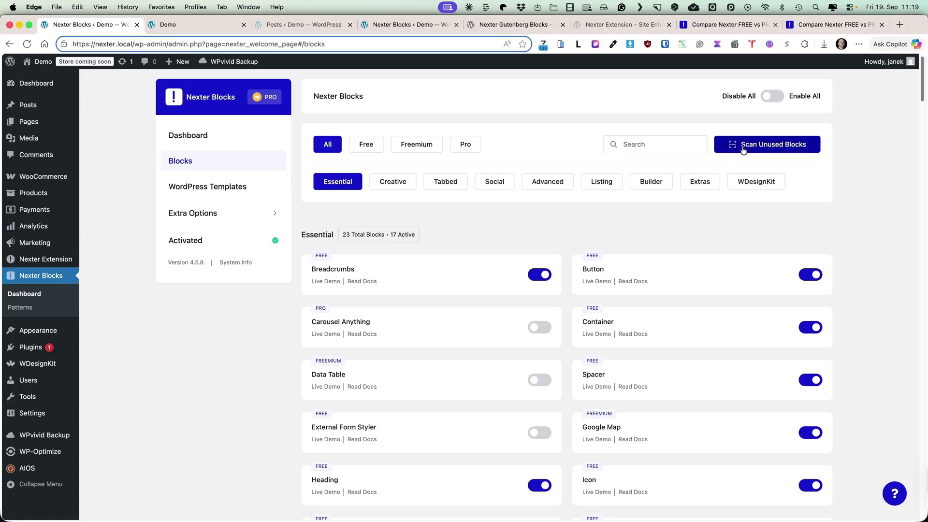
pyautogui.click(744, 148)
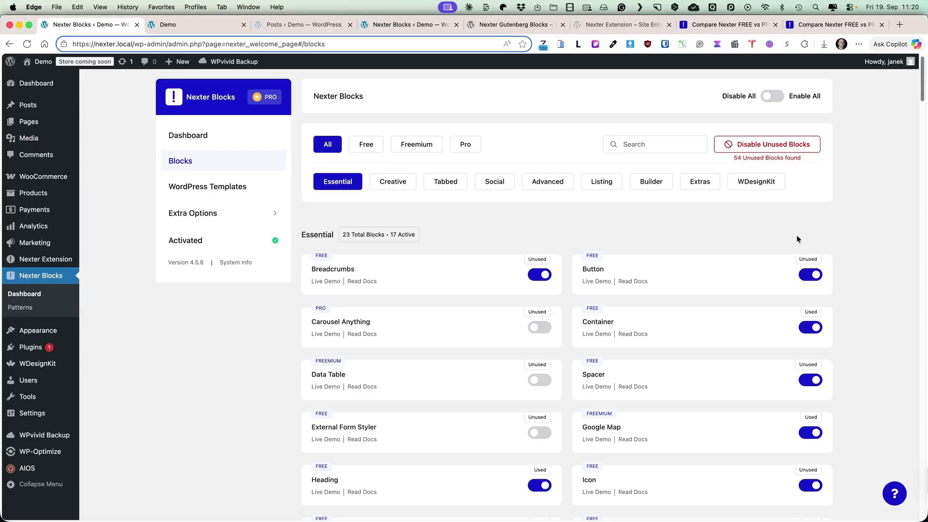
pyautogui.click(748, 145)
pyautogui.scroll(-15, 607, 232)
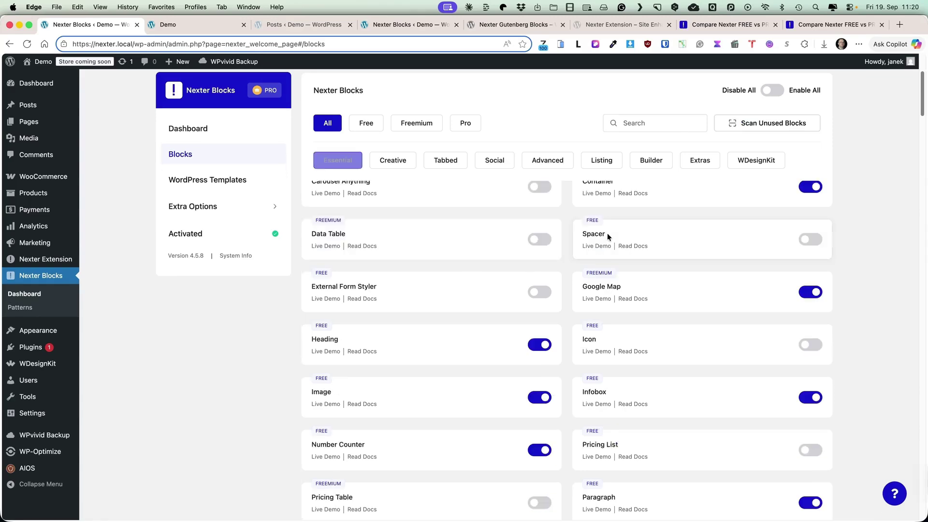
pyautogui.scroll(-15, 609, 237)
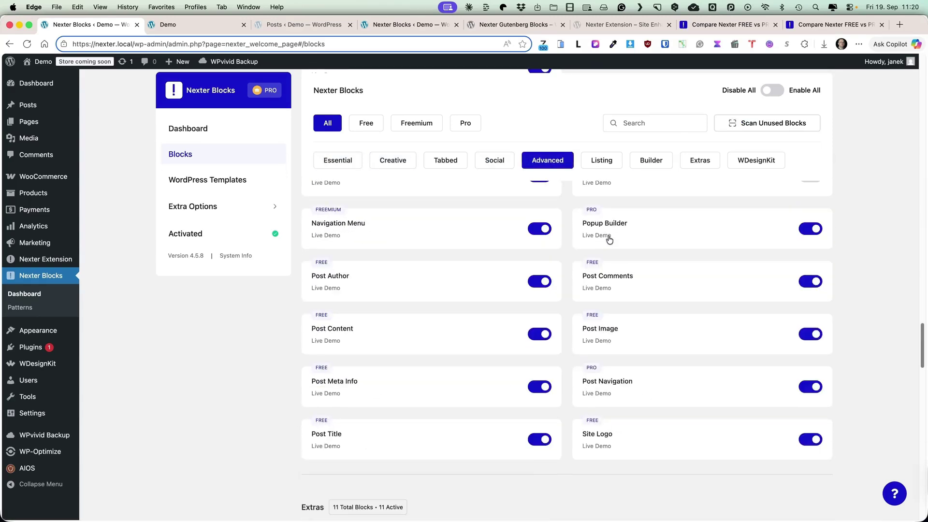
pyautogui.scroll(20, 599, 250)
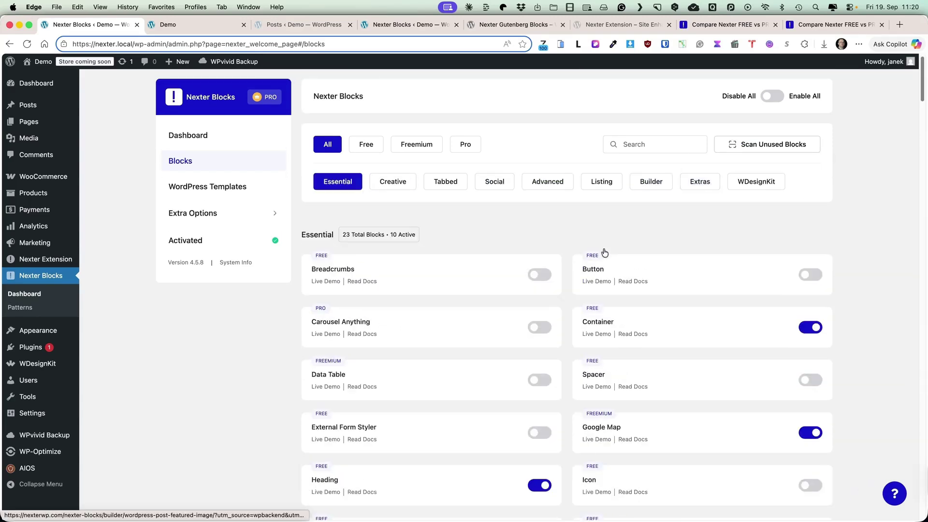
# Step: Activate the block search field without searching, and open the WordPress Templates page of Nexter Blocks
pyautogui.click(660, 146)
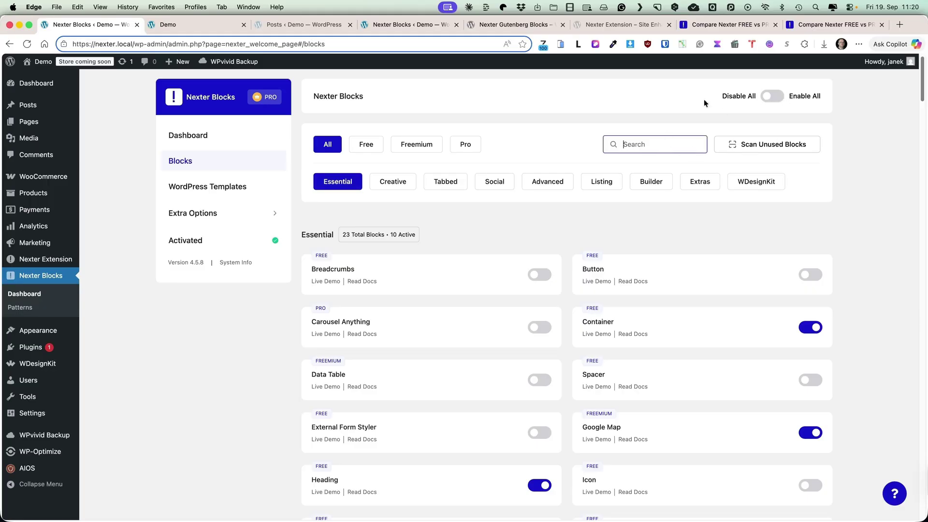
pyautogui.click(205, 185)
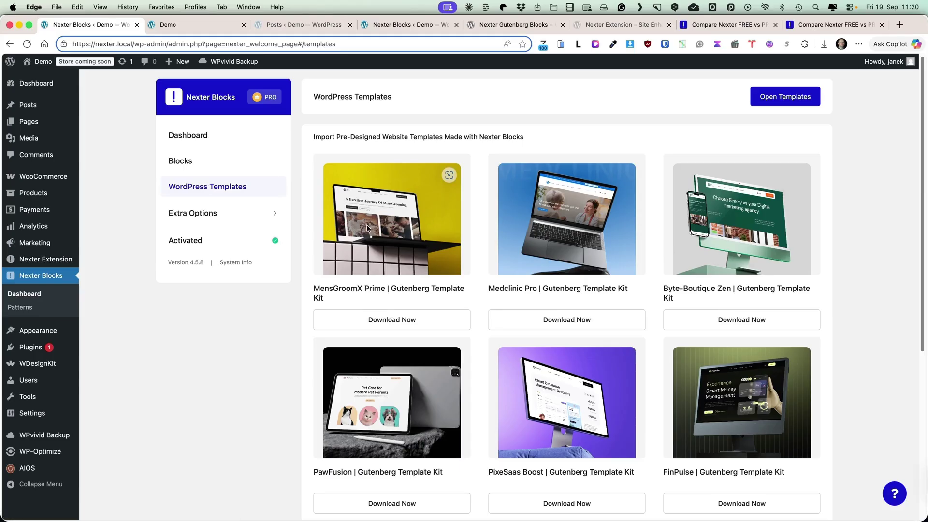
# Step: Review the Nexter Blocks settings under Extra Options, and check the template import option in the Crafted Home page editor
pyautogui.click(200, 217)
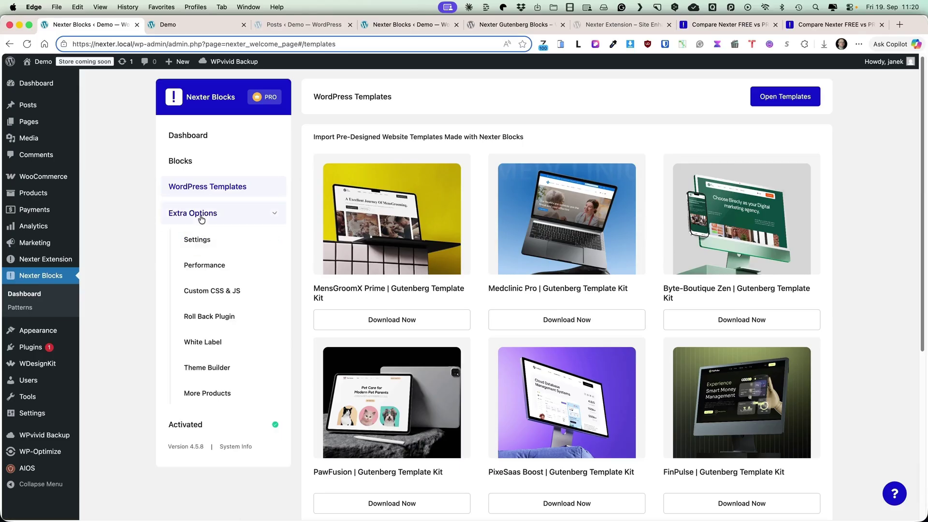
pyautogui.click(198, 240)
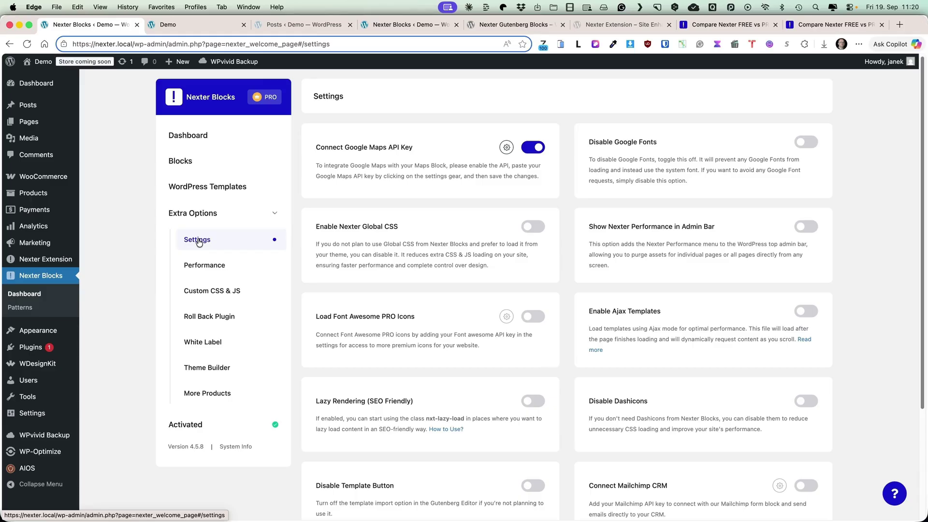
pyautogui.scroll(-2, 791, 186)
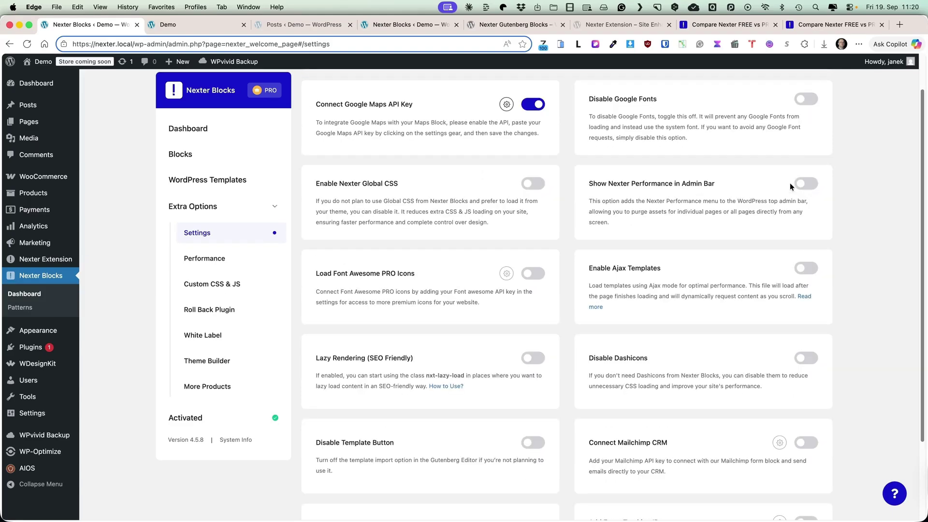
pyautogui.scroll(-5, 746, 233)
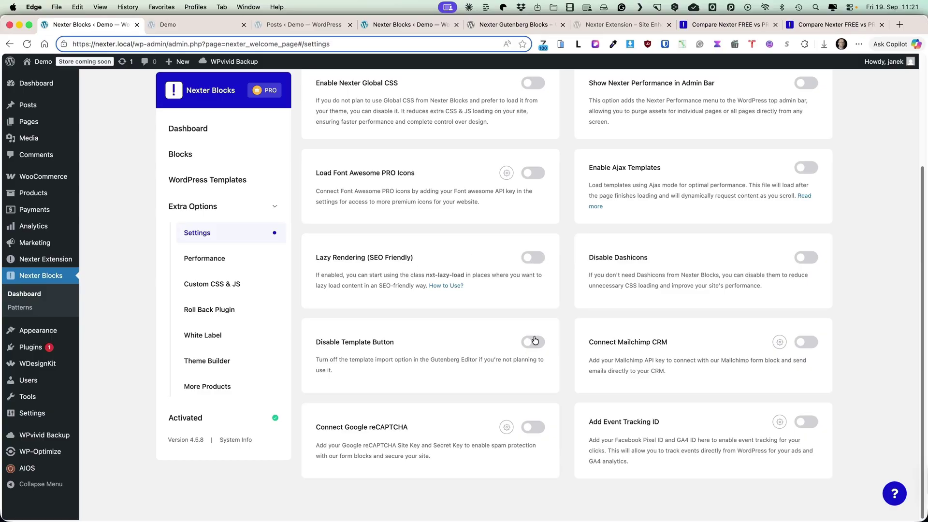
pyautogui.click(169, 25)
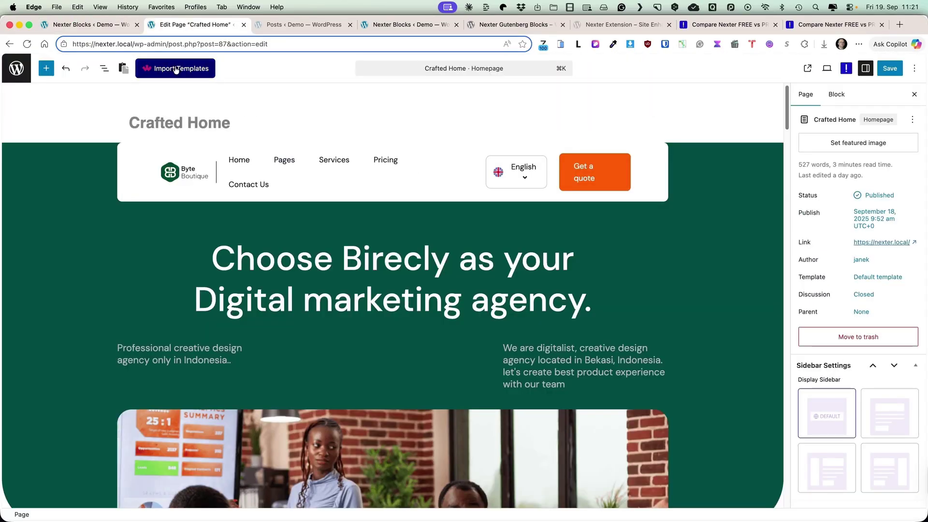
pyautogui.click(83, 25)
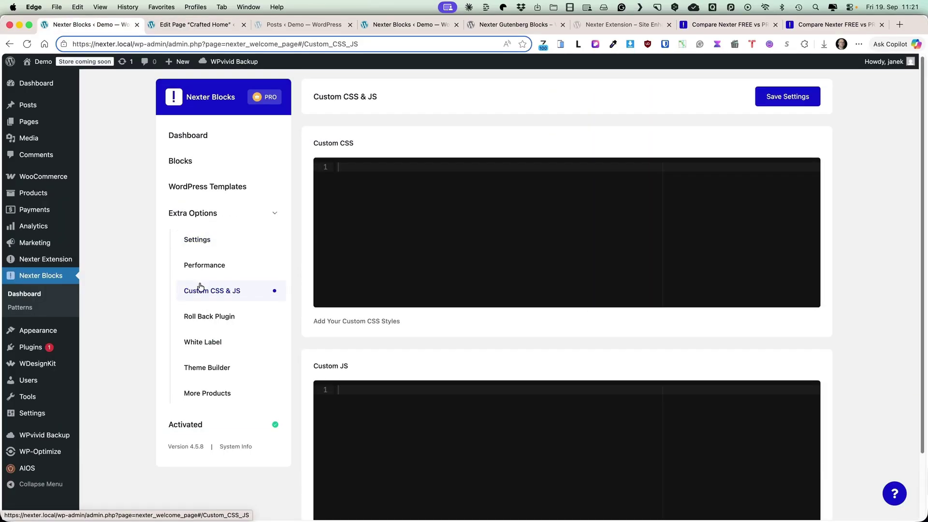
# Step: View the Performance, Custom CSS & JS, Roll Back Plugin and White Label pages of Nexter Blocks
pyautogui.click(214, 261)
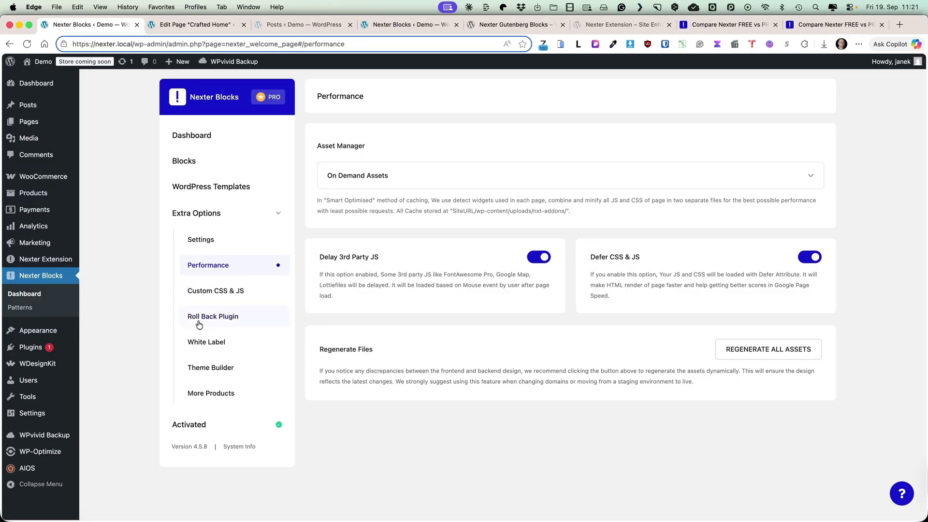
pyautogui.click(212, 296)
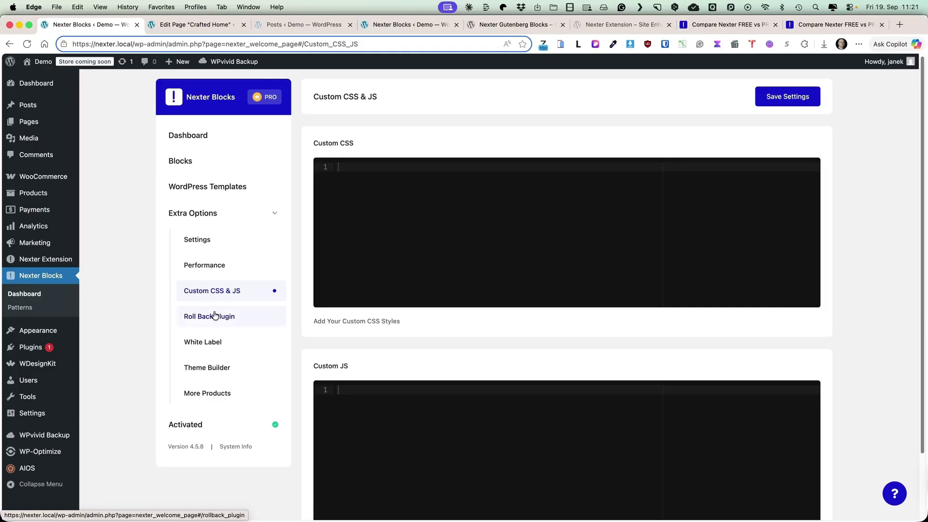
pyautogui.click(215, 317)
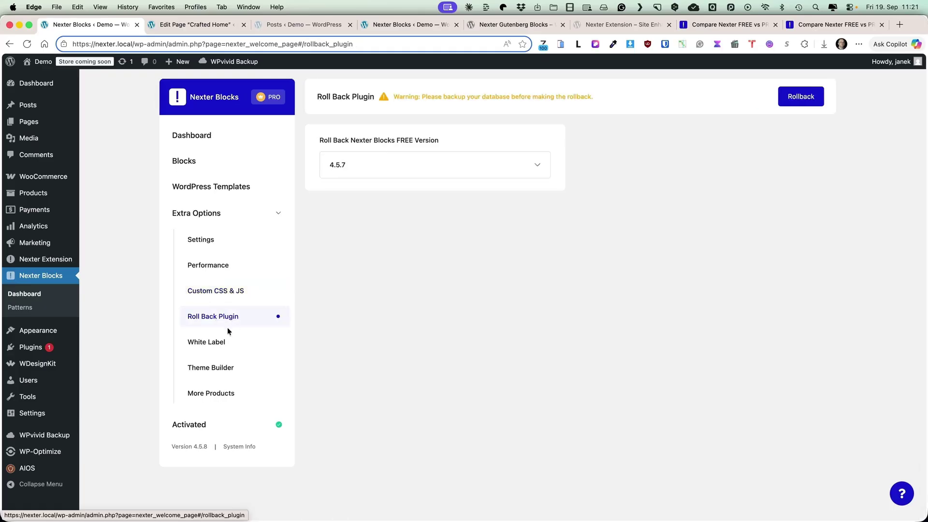
pyautogui.click(204, 347)
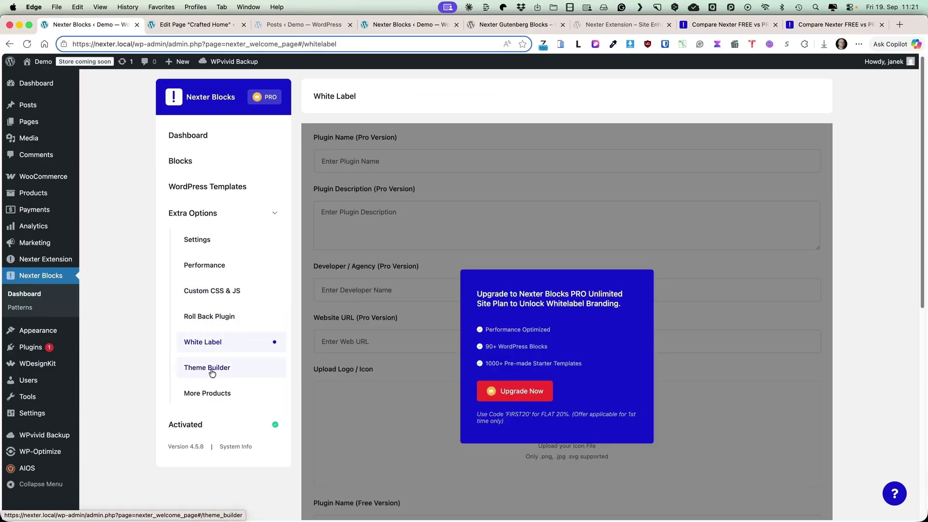
pyautogui.click(213, 370)
pyautogui.click(212, 343)
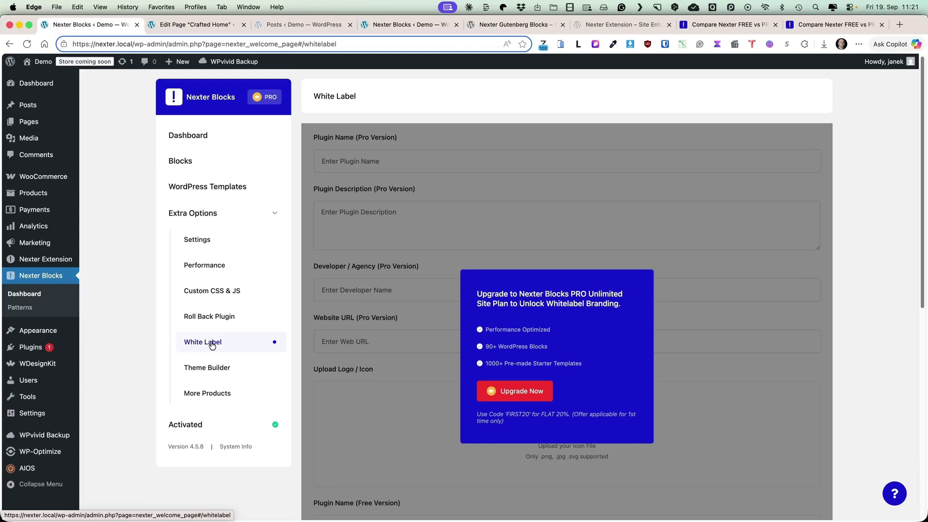
# Step: Review the Theme Builder overview in Nexter Blocks and open the Theme Builder template list of Nexter Extension
pyautogui.click(207, 368)
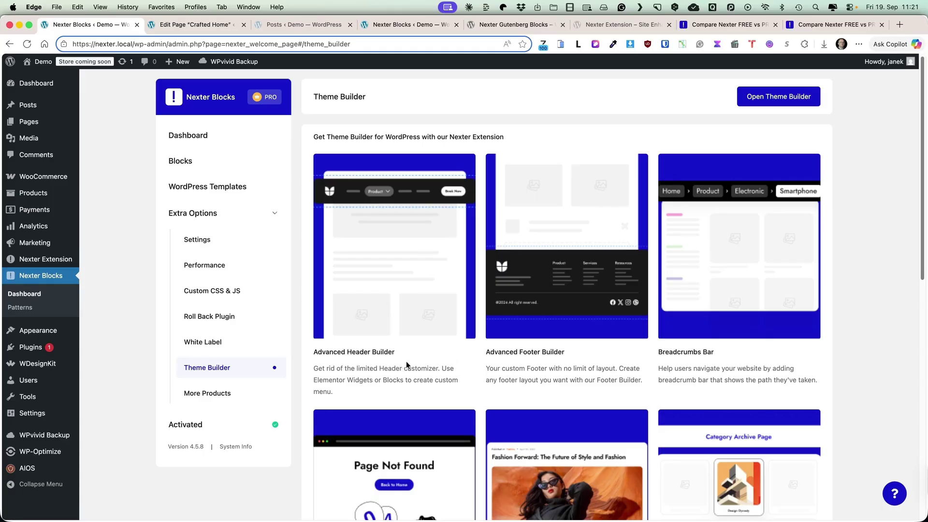
pyautogui.scroll(-5, 786, 329)
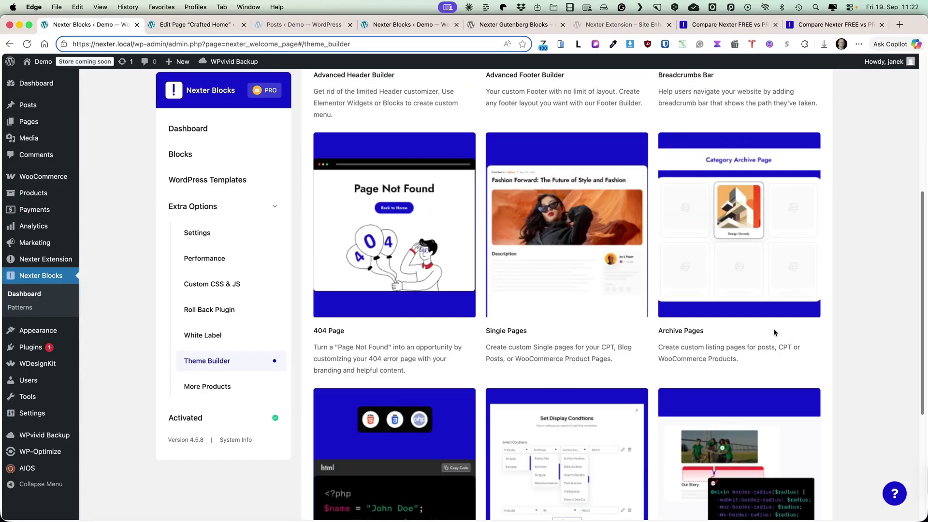
pyautogui.scroll(5, 739, 333)
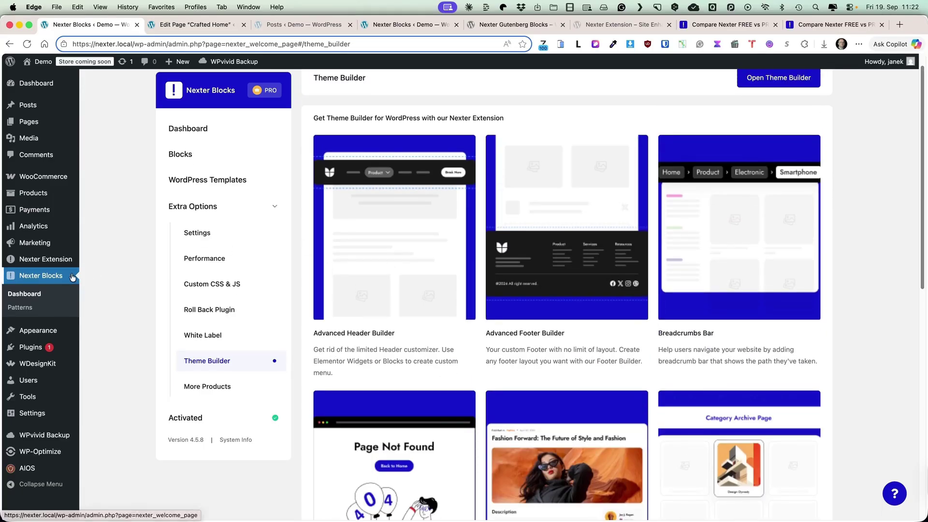
pyautogui.moveTo(73, 259)
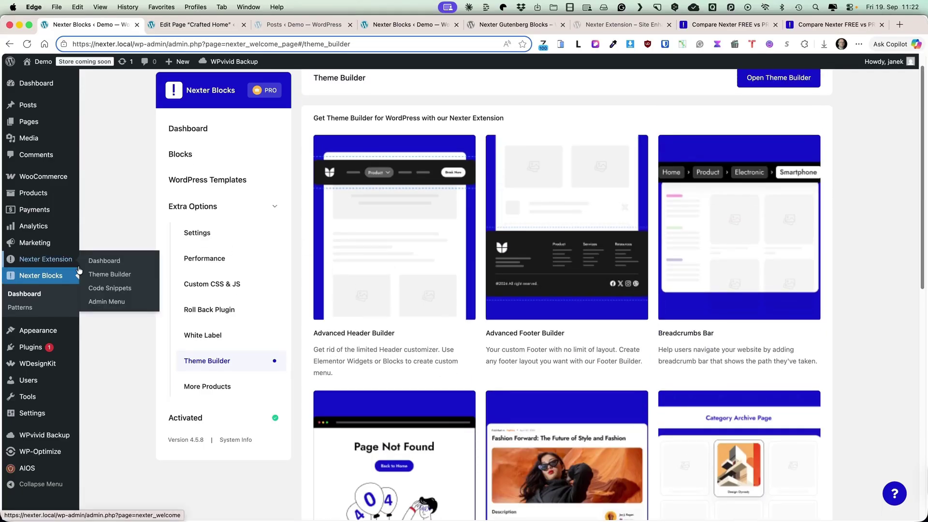
pyautogui.click(110, 275)
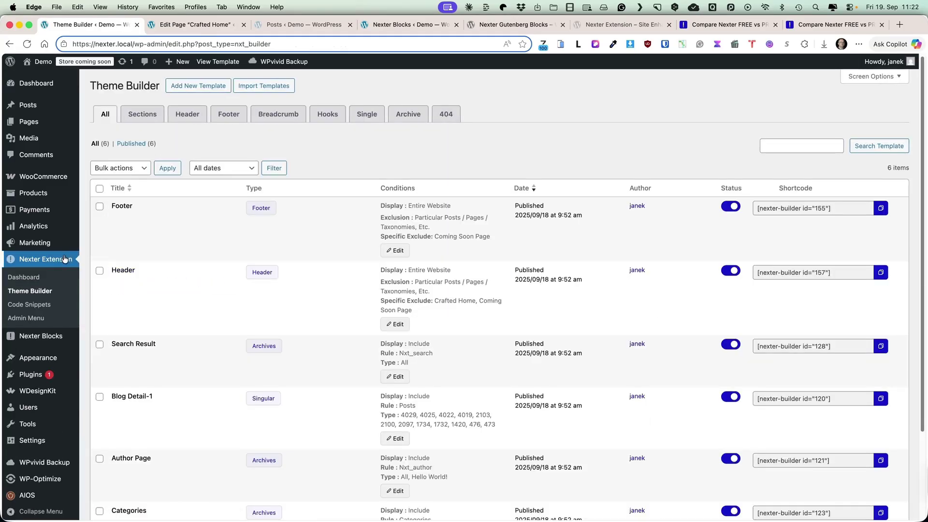
# Step: Open the Patterns list of Nexter Blocks and look at the new pattern form without creating a pattern
pyautogui.moveTo(46, 341)
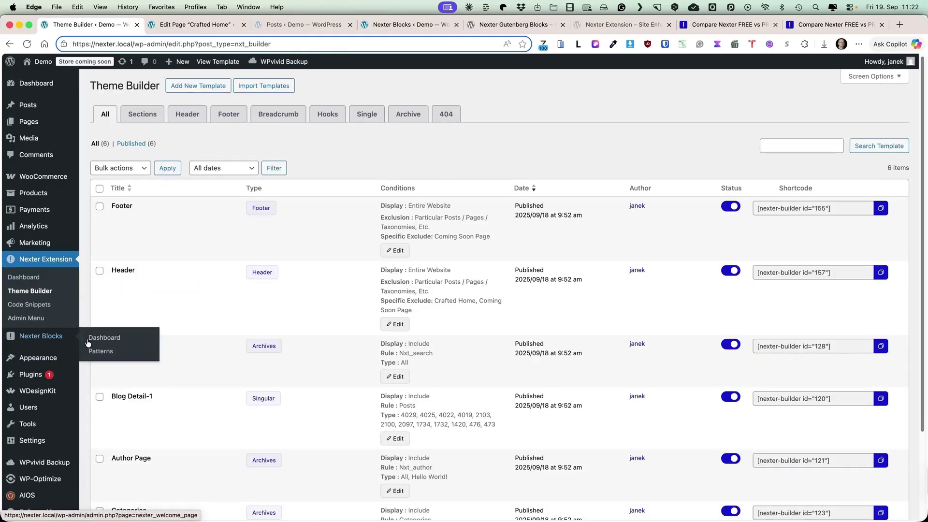
pyautogui.click(88, 342)
pyautogui.click(26, 308)
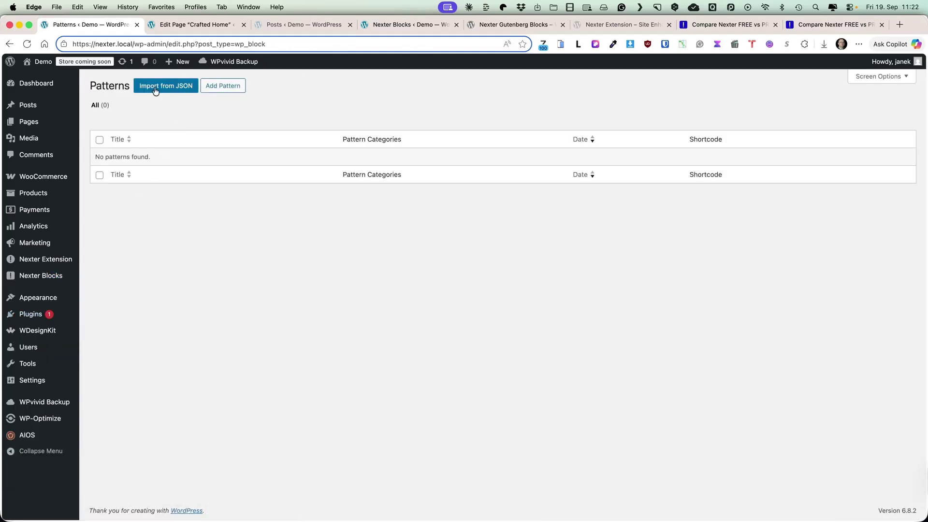
pyautogui.click(232, 91)
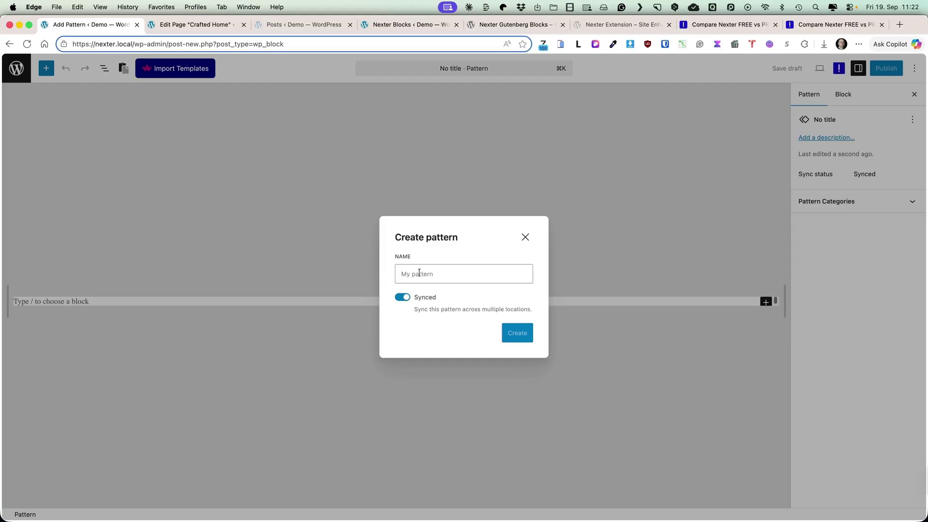
pyautogui.click(527, 238)
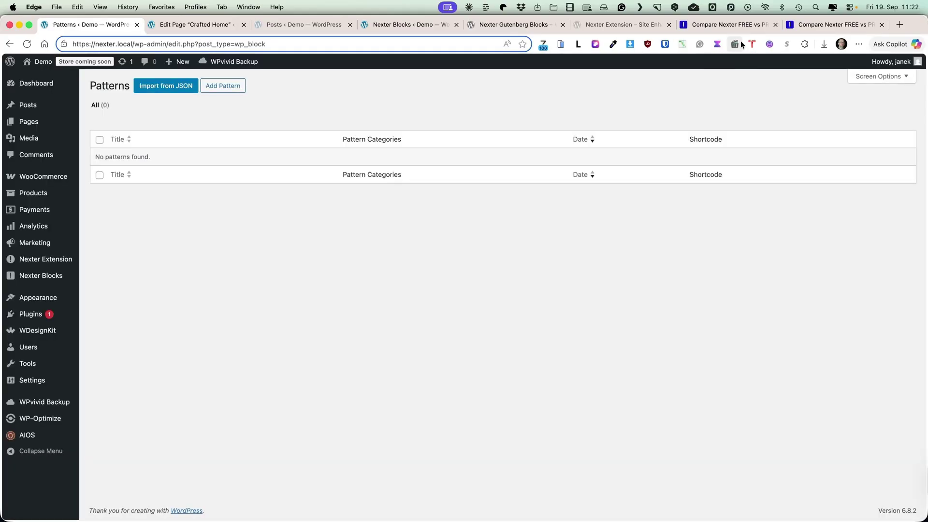
# Step: Open the Starter Templates page on the Nexter website and launch the live demo of the Trip-Navigator Gutenberg kit
pyautogui.click(824, 24)
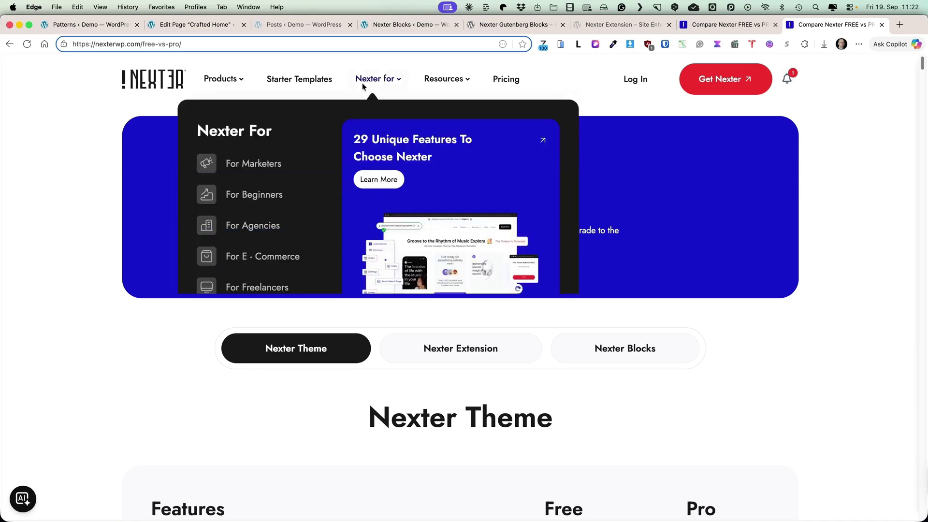
pyautogui.click(281, 79)
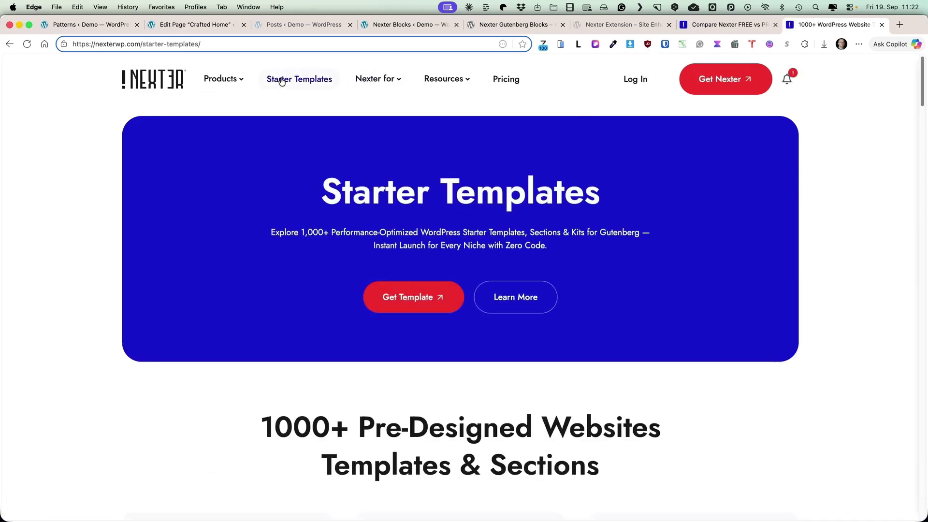
pyautogui.scroll(-5, 434, 266)
pyautogui.click(465, 275)
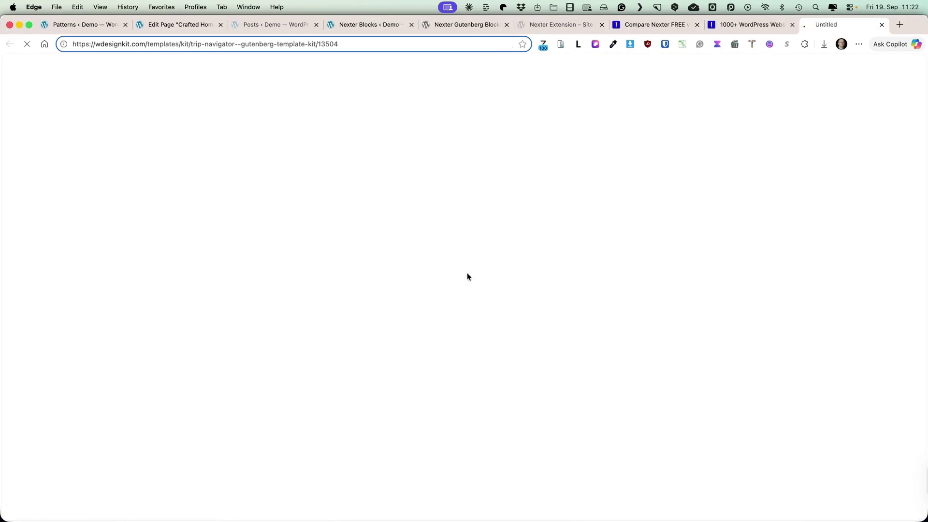
pyautogui.click(551, 265)
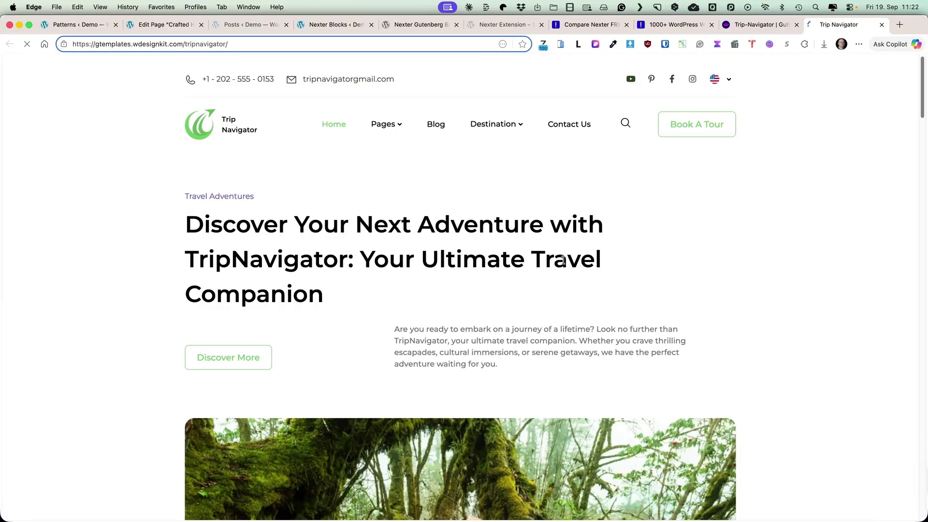
# Step: Browse the Trip Navigator demo and copy its "Our Popular Tour Types" section
pyautogui.scroll(-2, 690, 247)
pyautogui.scroll(-4, 691, 244)
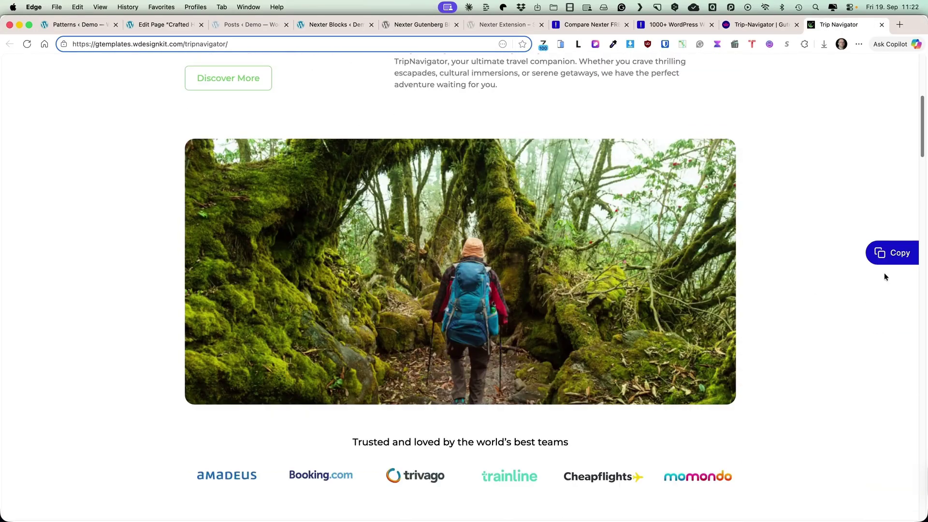
pyautogui.moveTo(899, 255)
pyautogui.scroll(-5, 898, 251)
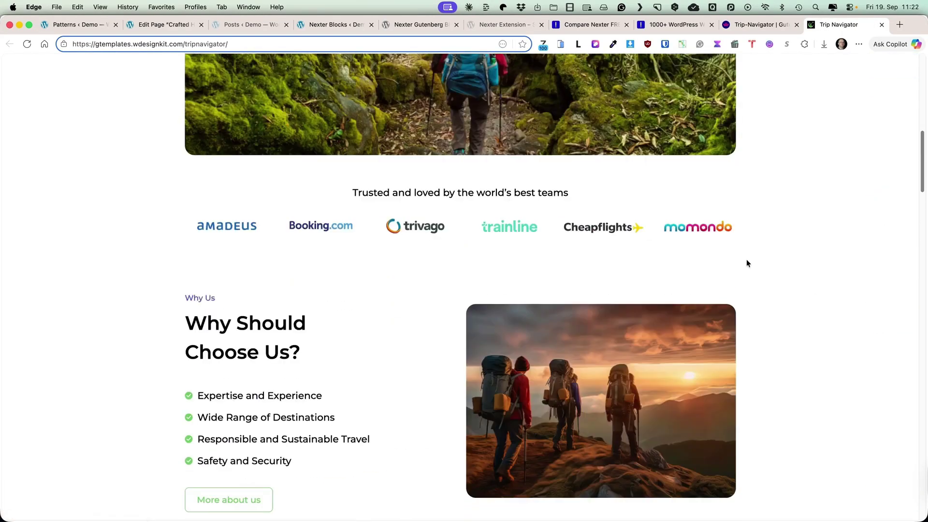
pyautogui.scroll(-8, 398, 245)
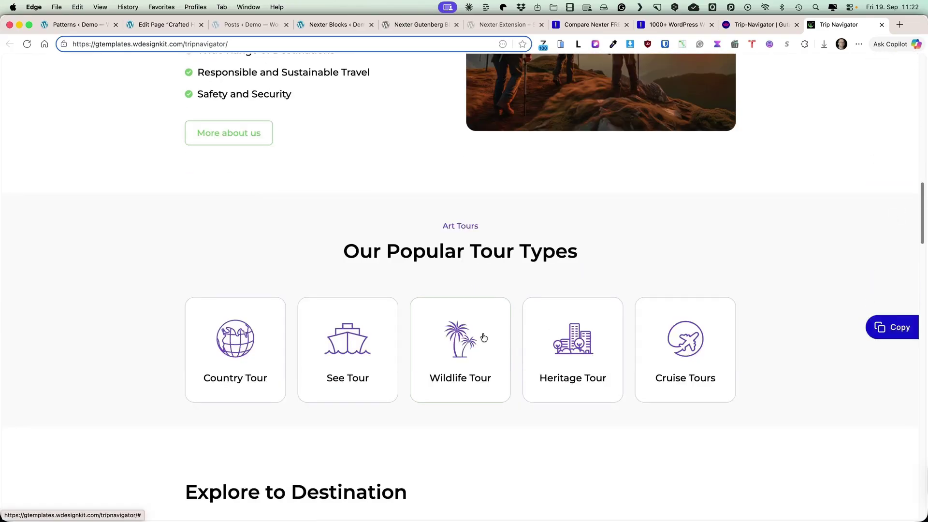
pyautogui.click(901, 327)
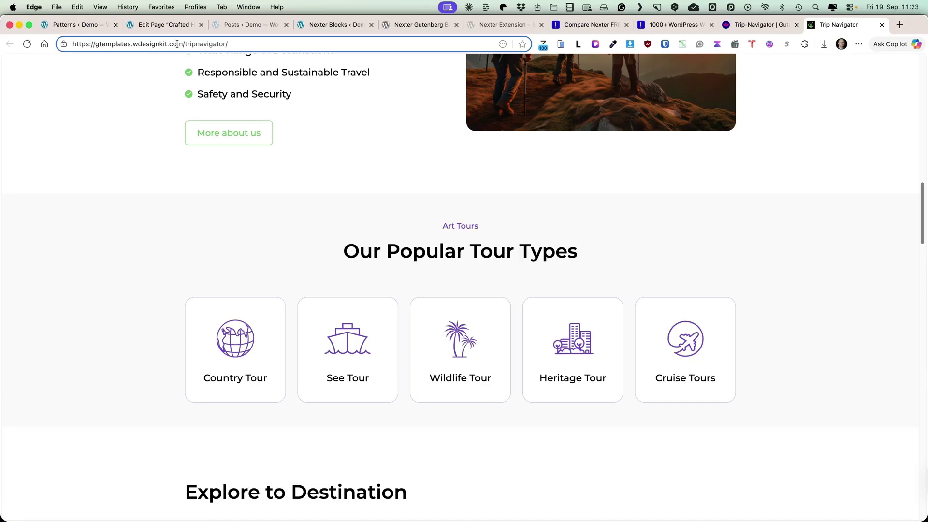
# Step: Return to the WordPress admin, create a new page titled "Demo", and place the cursor in its empty content block
pyautogui.click(86, 23)
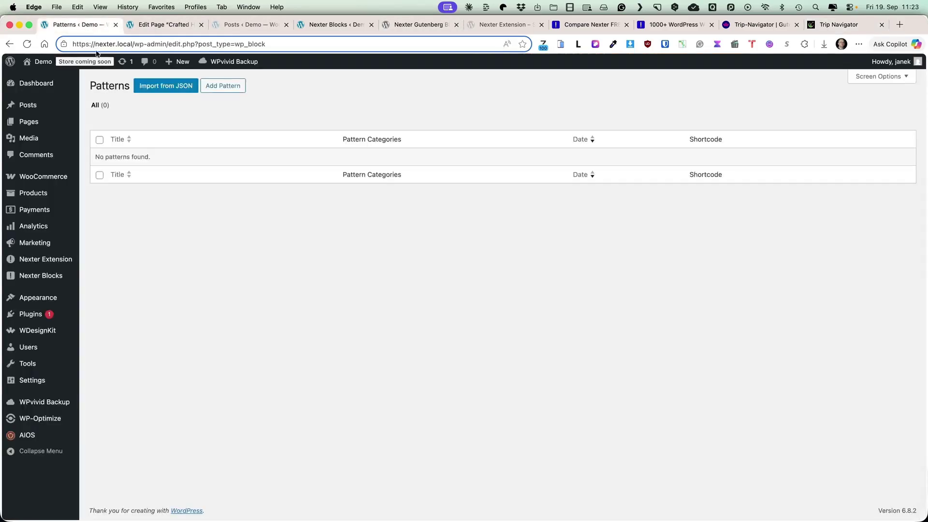
pyautogui.click(140, 40)
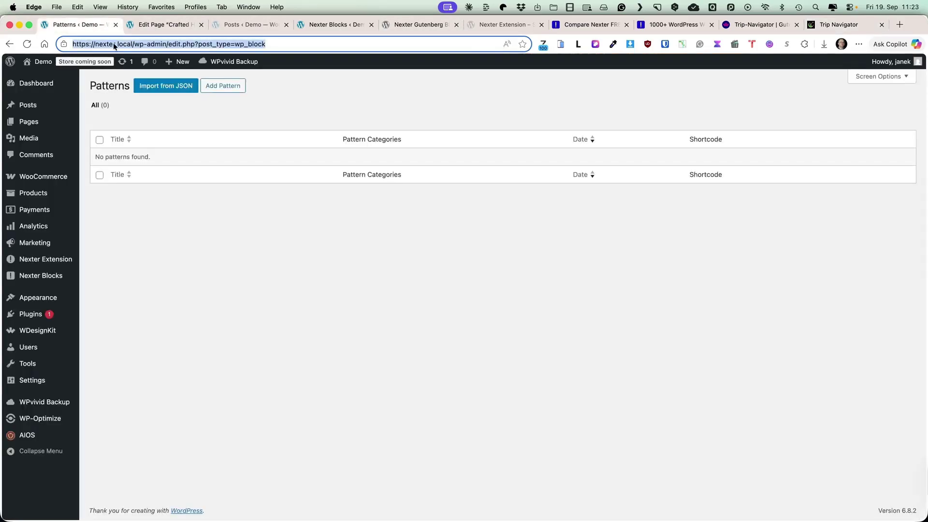
pyautogui.click(315, 83)
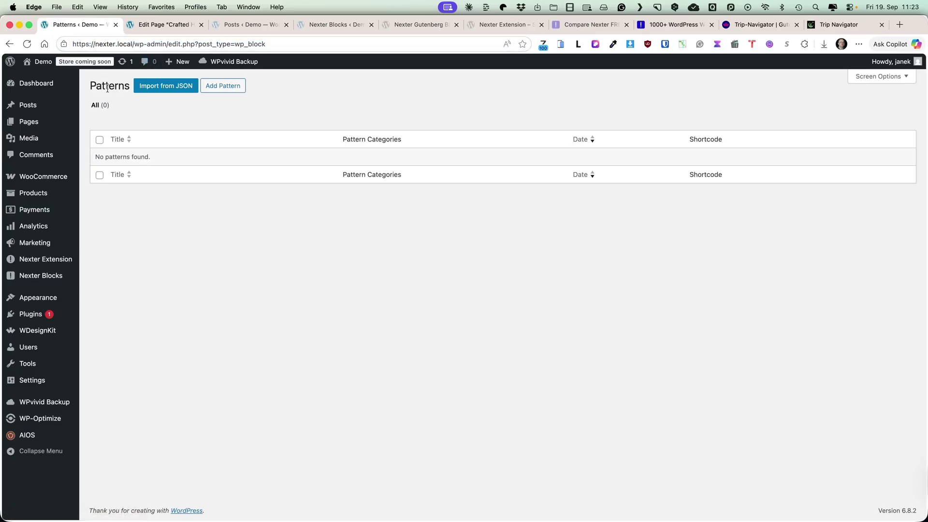
pyautogui.moveTo(45, 127)
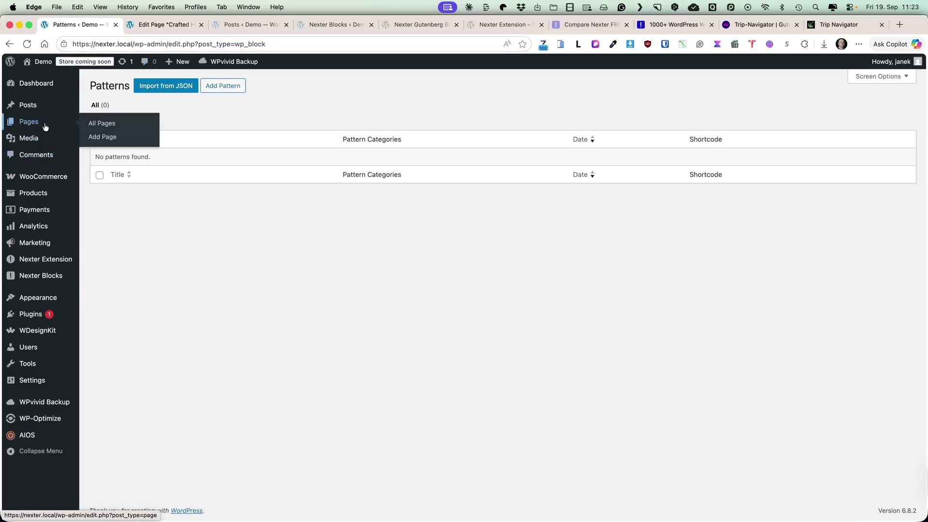
pyautogui.click(105, 136)
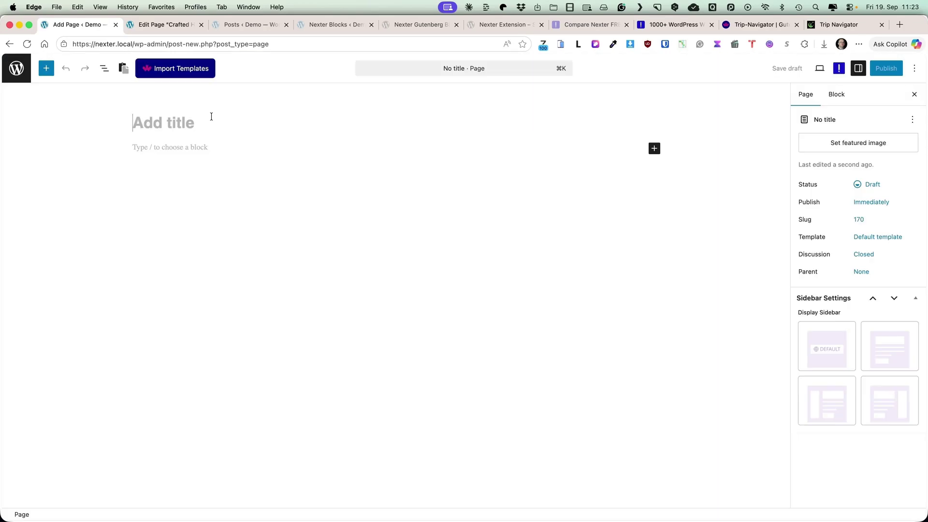
pyautogui.write('Demo')
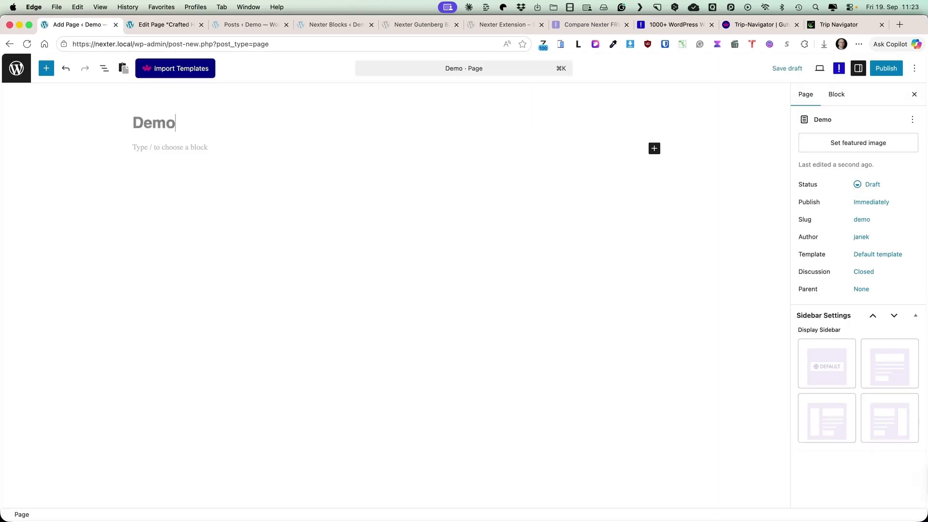
pyautogui.click(155, 146)
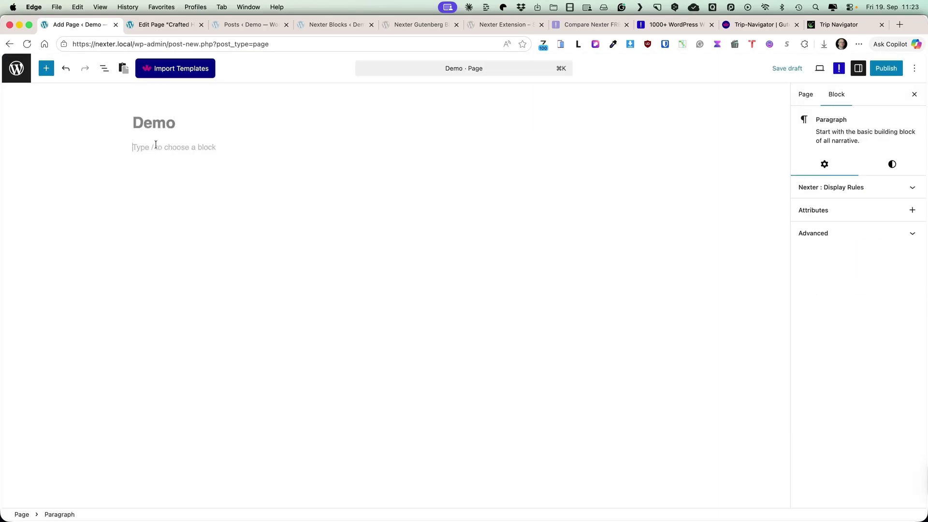
# Step: Paste the copied "Our Popular Tour Types" section into the Demo page, compare it with the original demo, and publish the page
pyautogui.click(124, 69)
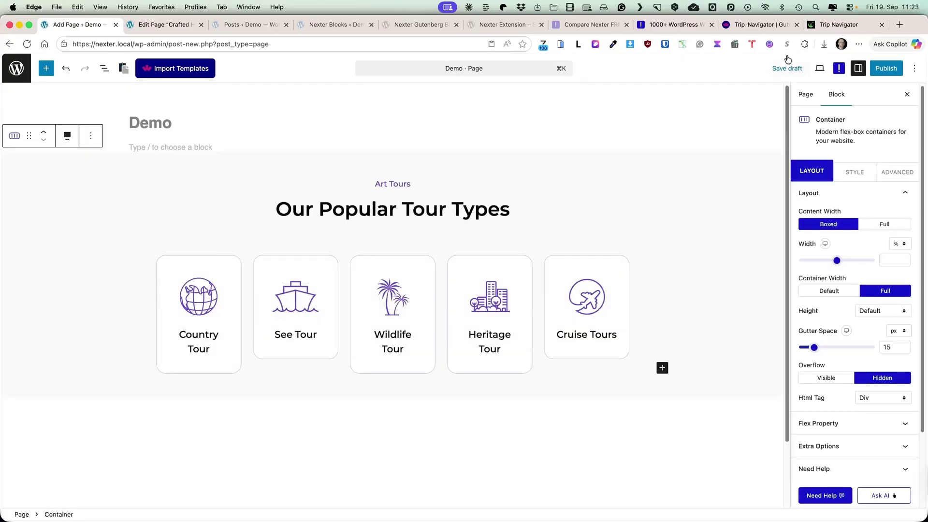
pyautogui.click(839, 25)
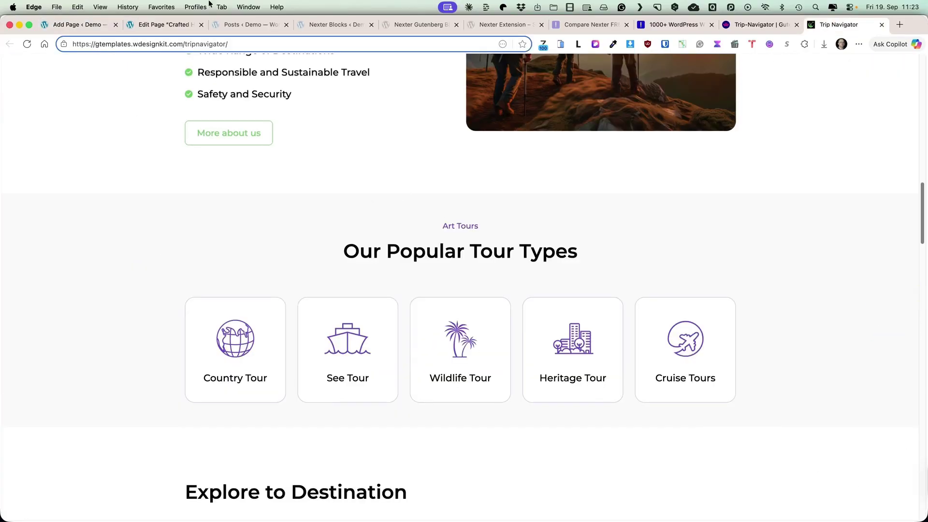
pyautogui.click(77, 25)
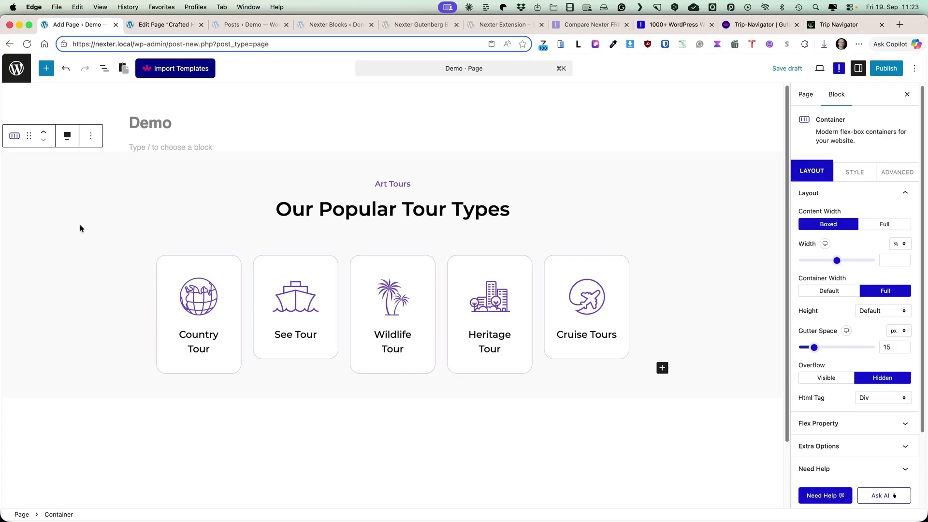
pyautogui.click(885, 69)
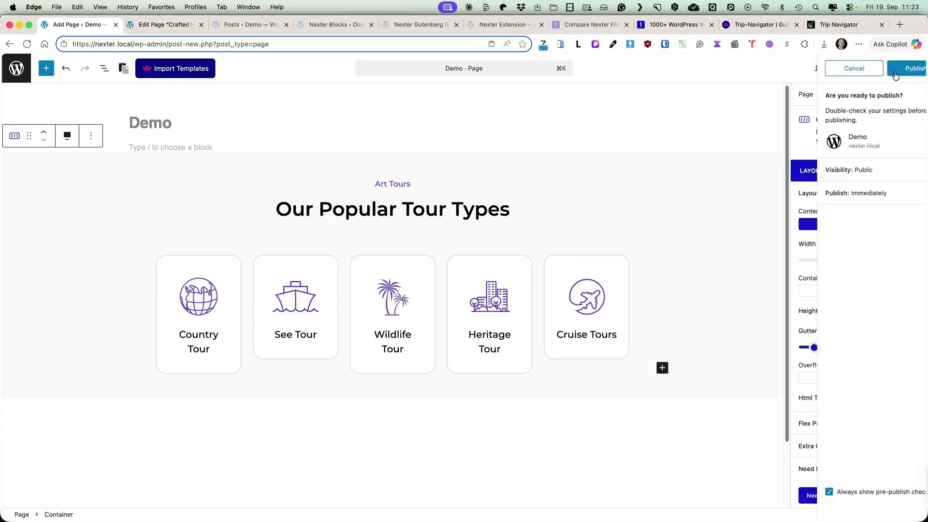
pyautogui.click(887, 72)
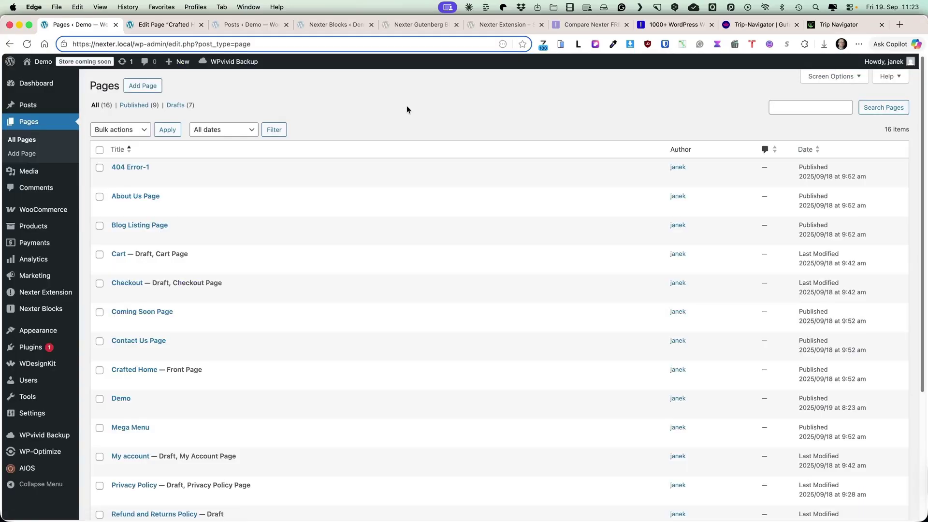
# Step: Open WDesignKit in the WordPress admin and look through its Widgets, Snippets, Workspace and Settings options
pyautogui.click(40, 369)
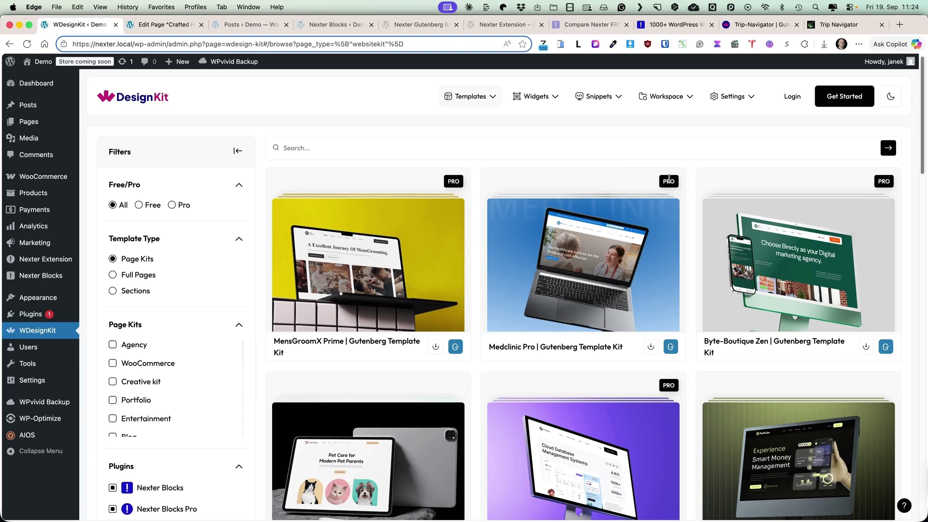
pyautogui.moveTo(556, 97)
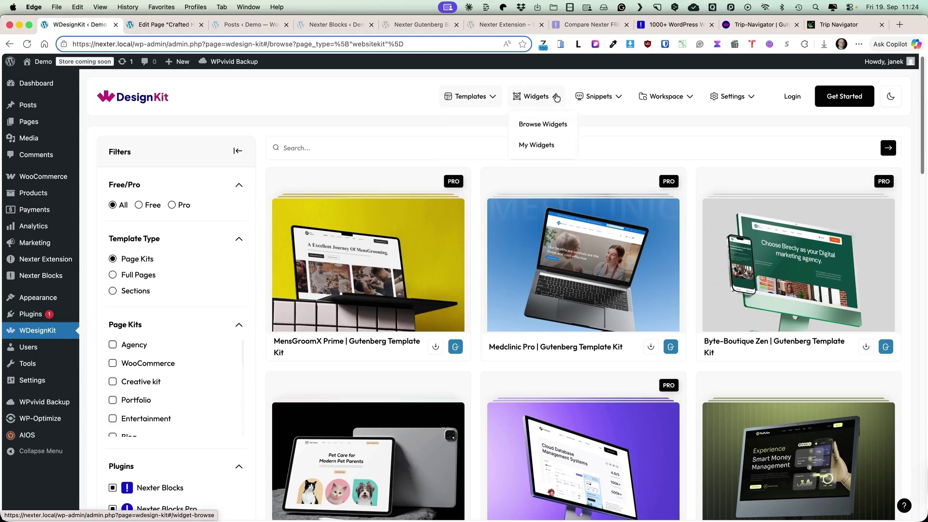
pyautogui.moveTo(607, 97)
pyautogui.moveTo(674, 97)
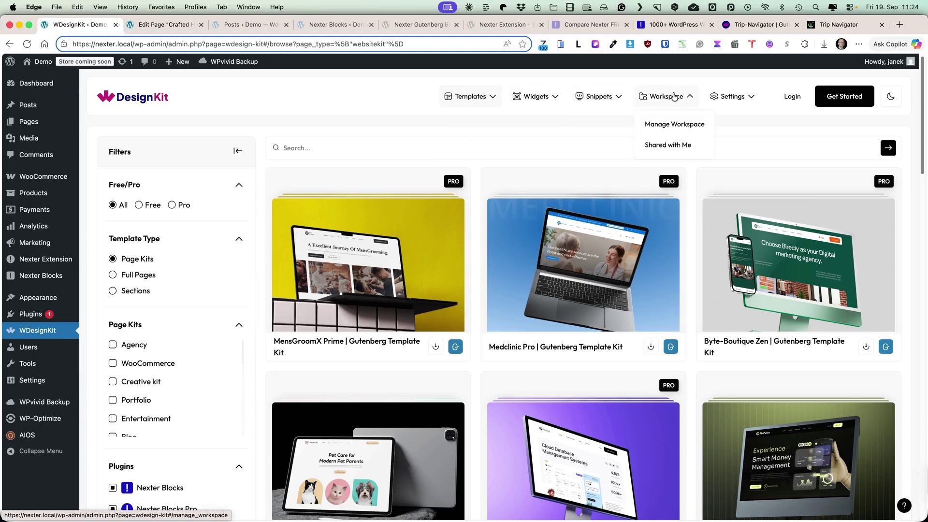
pyautogui.moveTo(737, 97)
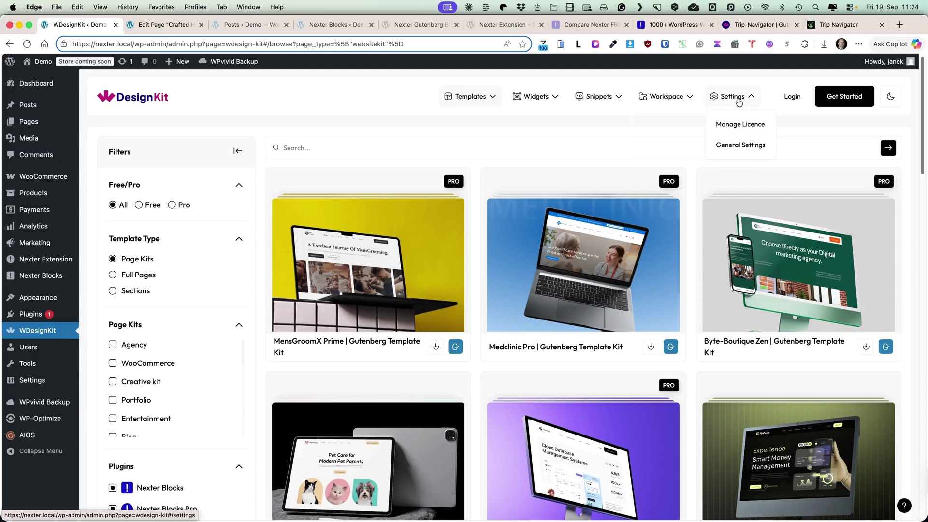
# Step: Review the Features Manager, Design Templates, Widget Builders and Remove Database options in WDesignKit's General Settings without changing them
pyautogui.click(730, 149)
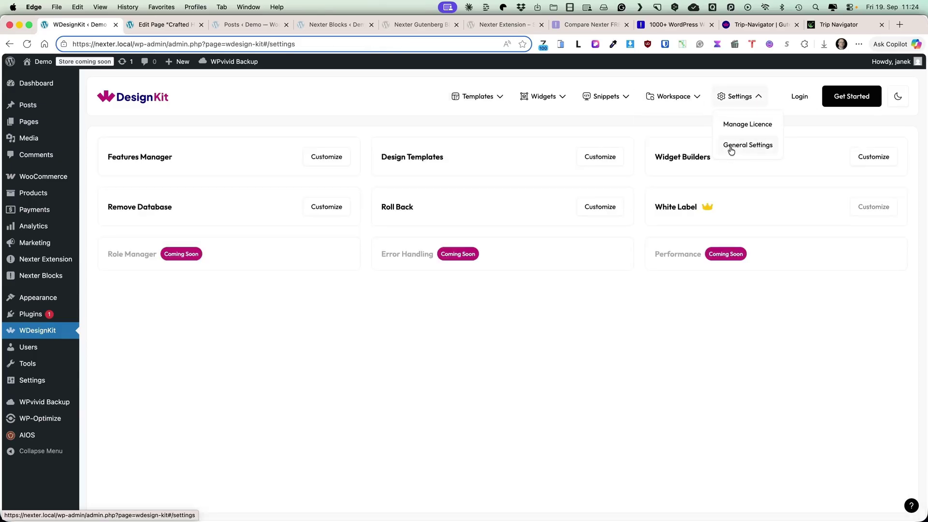
pyautogui.click(322, 158)
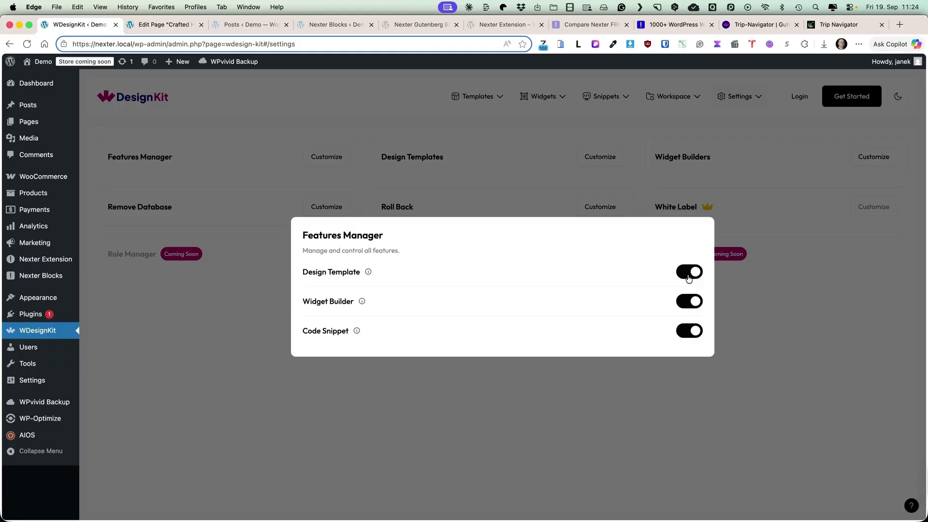
pyautogui.click(647, 385)
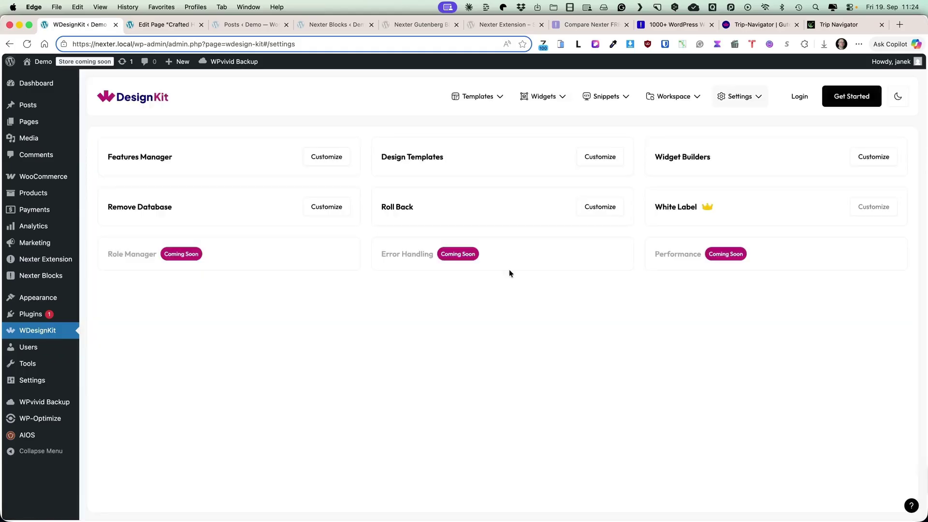
pyautogui.click(594, 163)
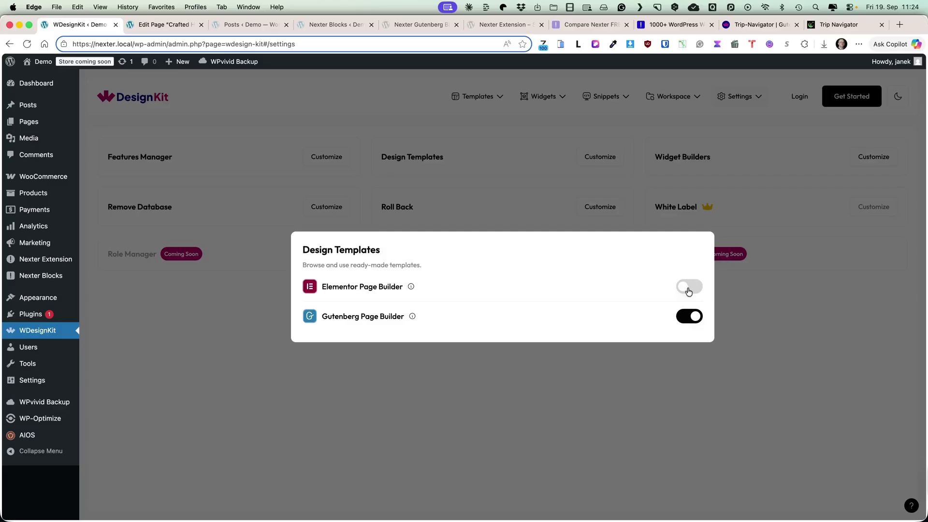
pyautogui.click(792, 338)
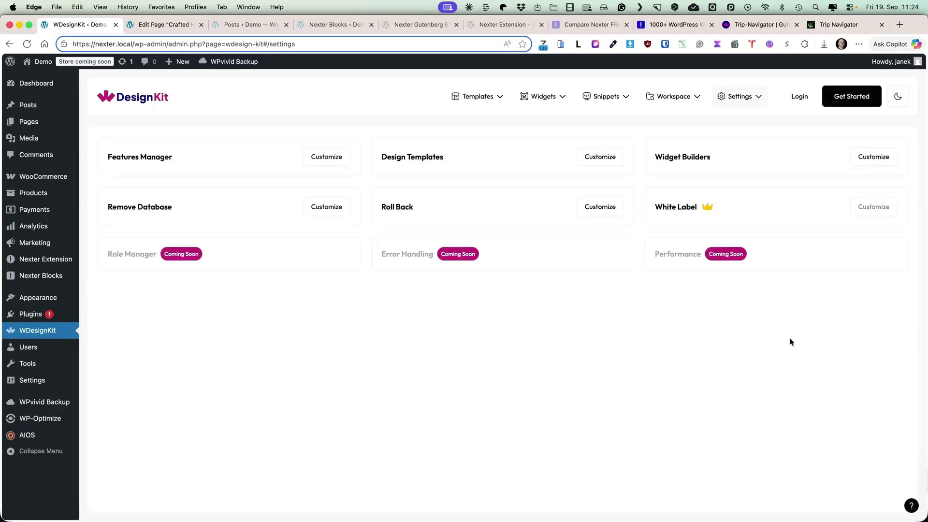
pyautogui.click(875, 158)
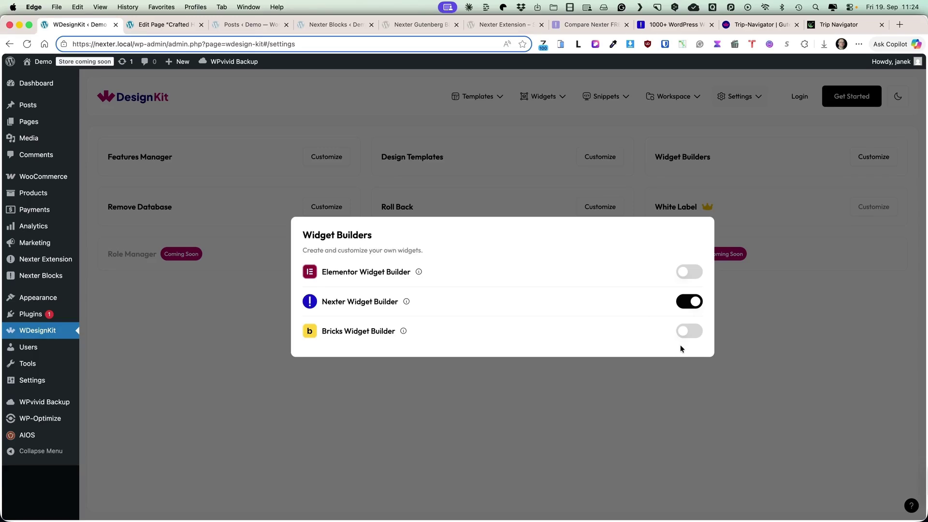
pyautogui.click(793, 357)
pyautogui.click(324, 208)
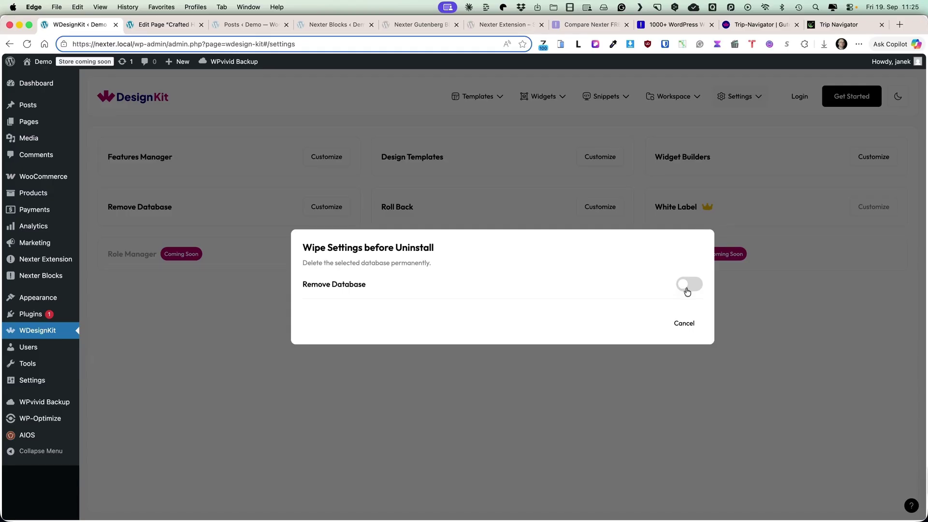
pyautogui.click(684, 323)
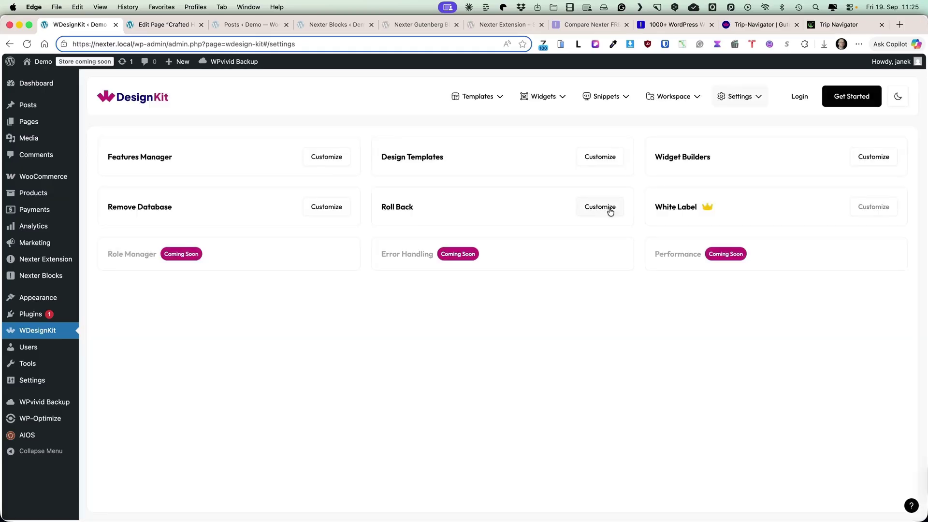
# Step: Browse the WDesignKit template kits, open the Talent-tree Rise kit for import and look over its home page preview
pyautogui.click(54, 330)
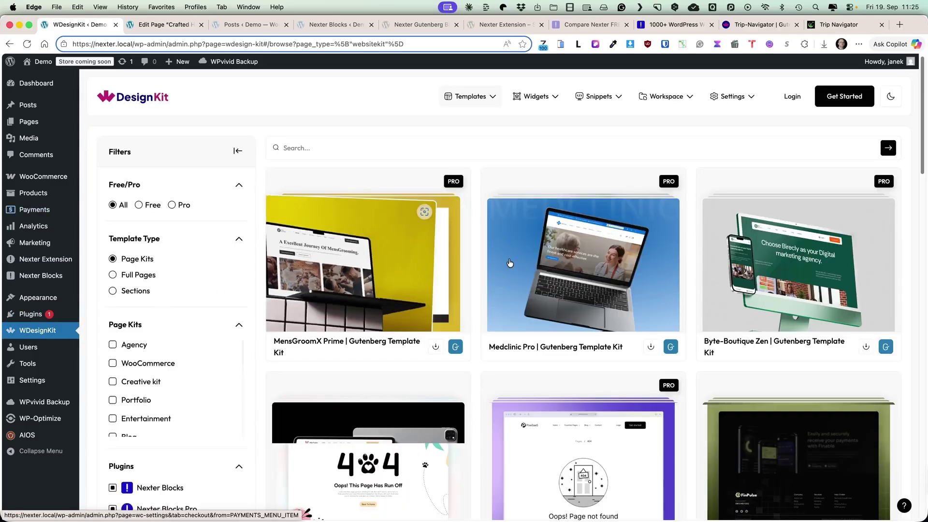
pyautogui.scroll(-6, 613, 240)
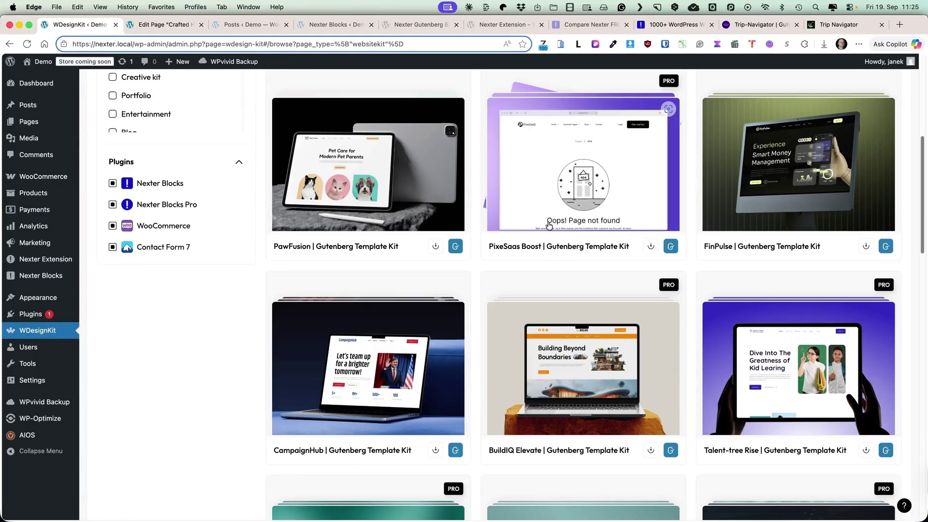
pyautogui.scroll(-3, 579, 293)
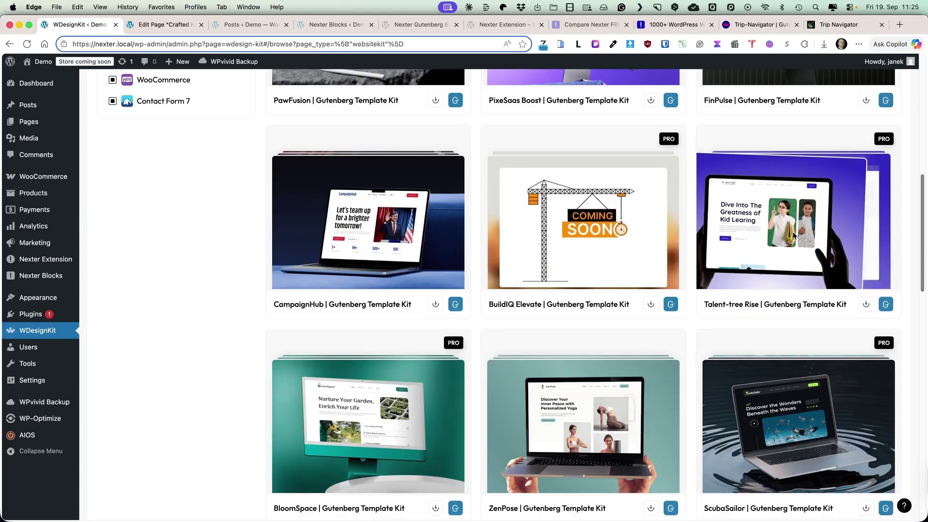
pyautogui.click(784, 222)
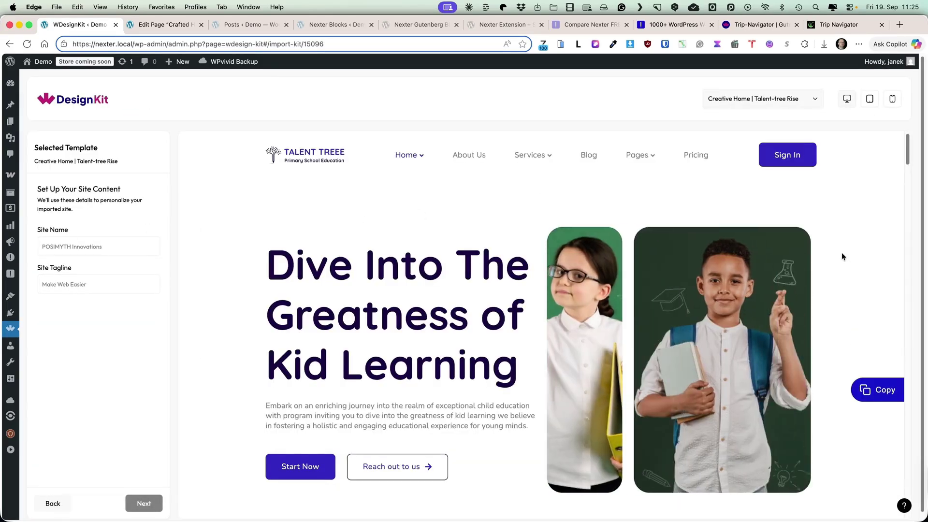
pyautogui.scroll(-2, 841, 252)
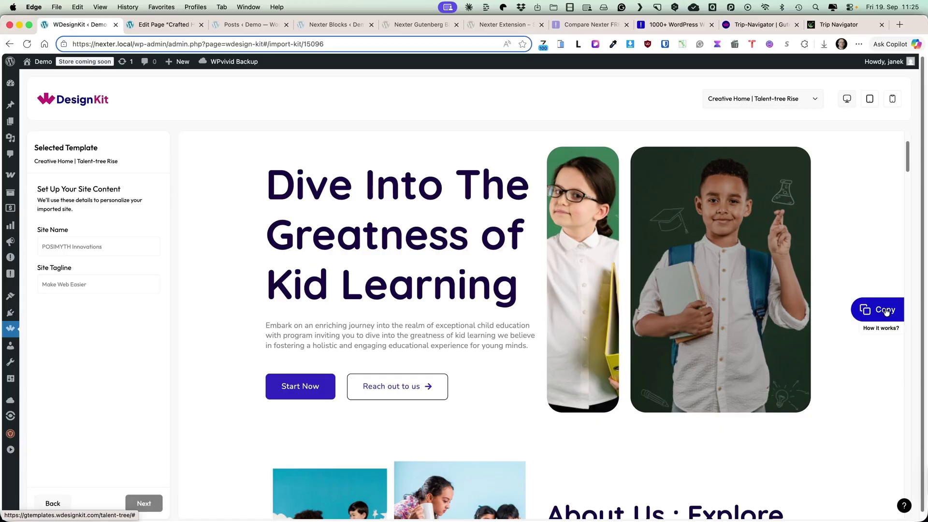
pyautogui.scroll(-1, 842, 298)
pyautogui.scroll(3, 841, 297)
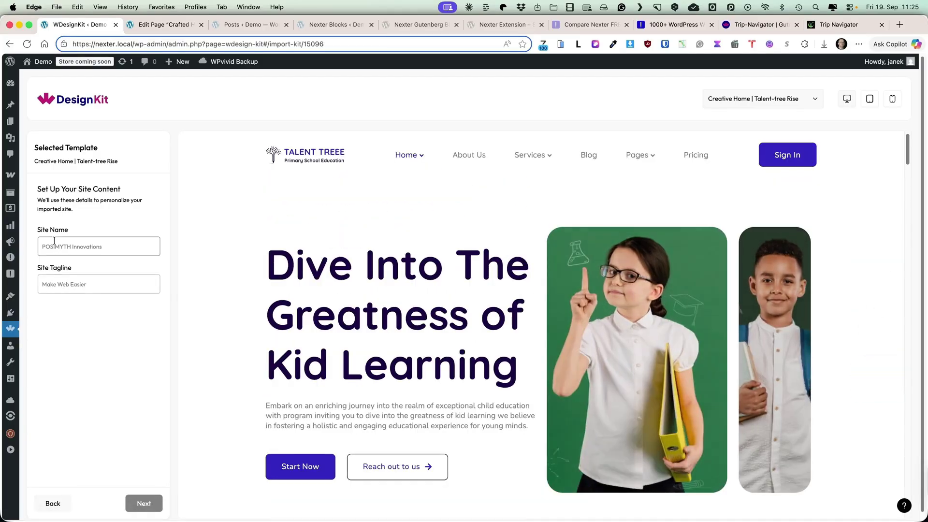
# Step: Set the site name to "Demo 1" for the Talent-tree Rise import and proceed to the feature selection
pyautogui.click(54, 241)
pyautogui.write('Demo 1')
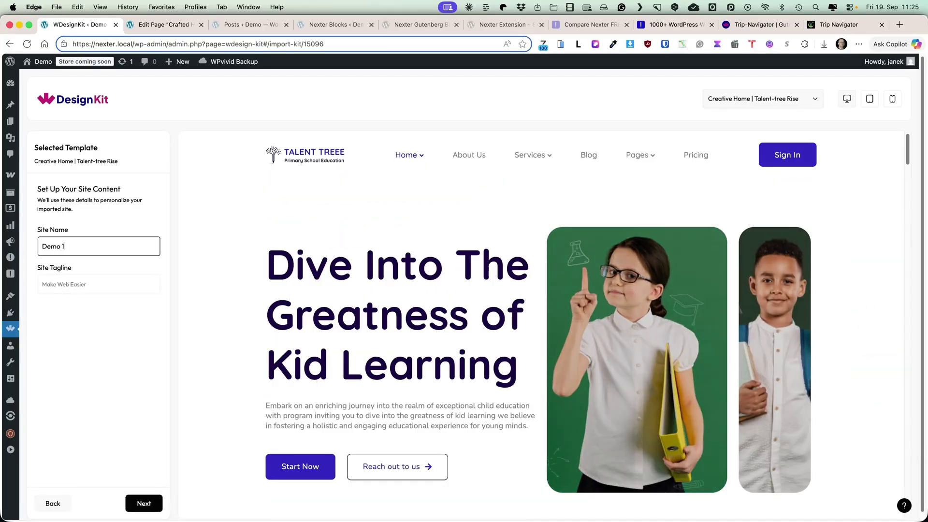
pyautogui.click(144, 502)
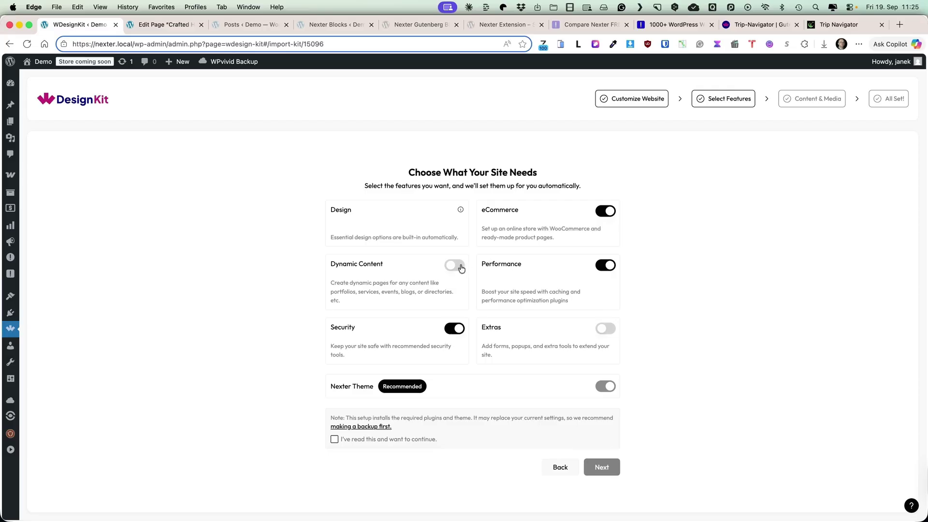
# Step: Disable the Security and eCommerce features, accept the backup notice, and import the kit with Quick Demo Content
pyautogui.click(457, 329)
pyautogui.click(607, 211)
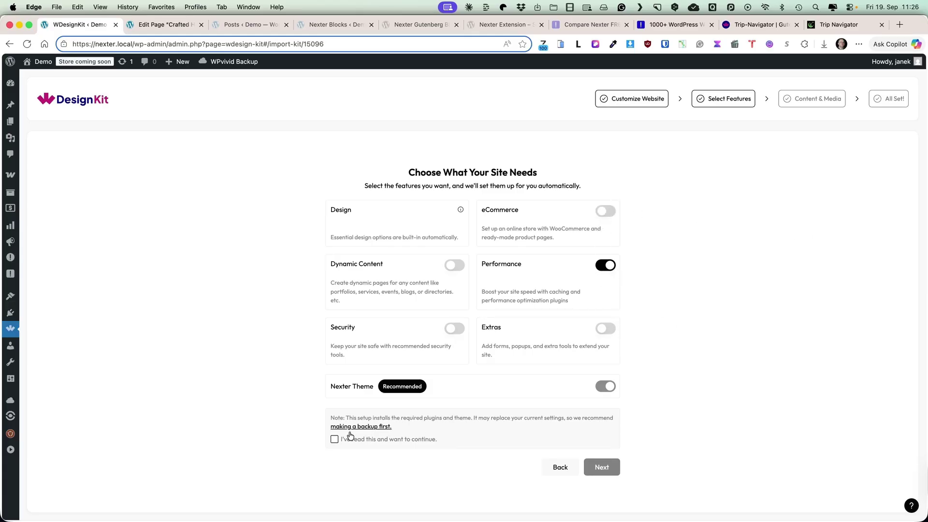
pyautogui.click(334, 439)
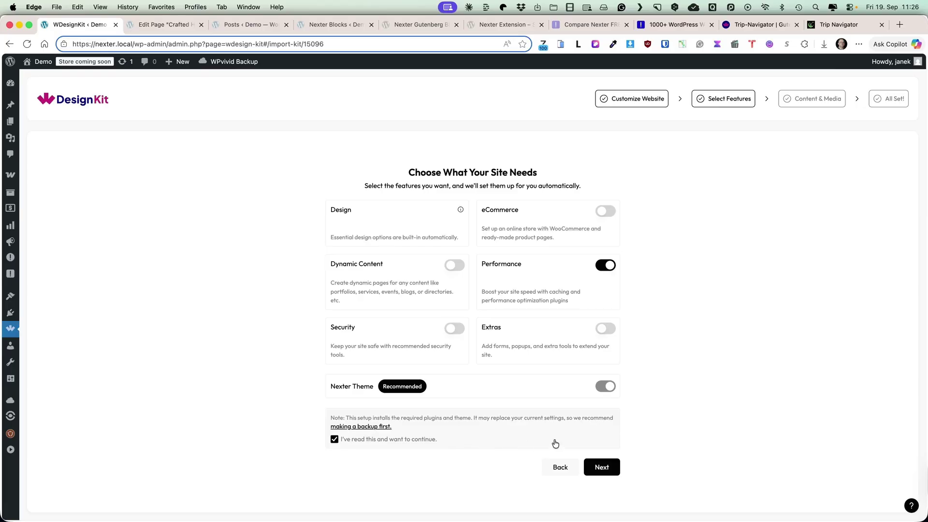
pyautogui.click(603, 468)
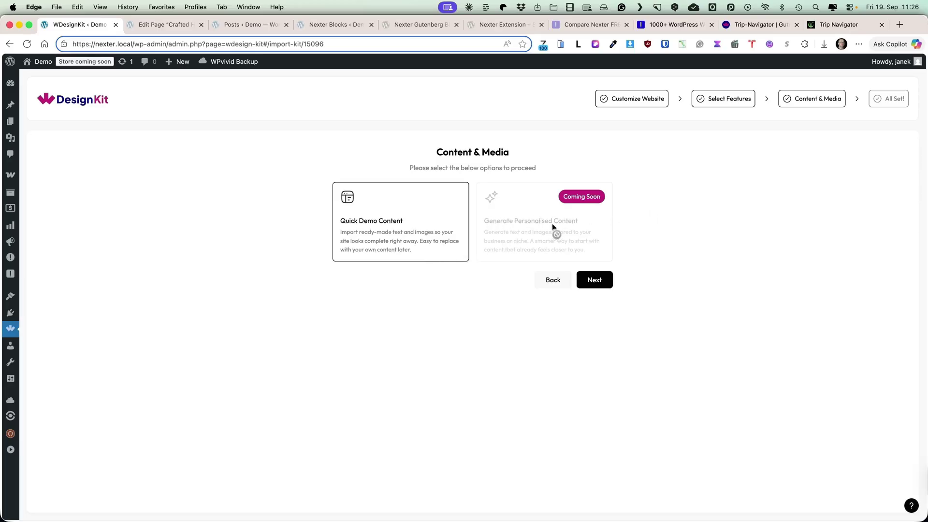
pyautogui.click(598, 282)
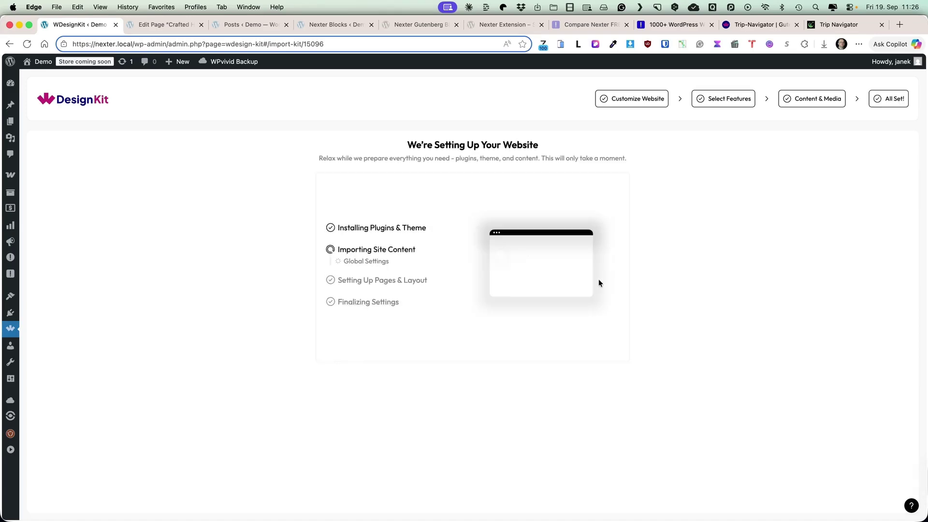
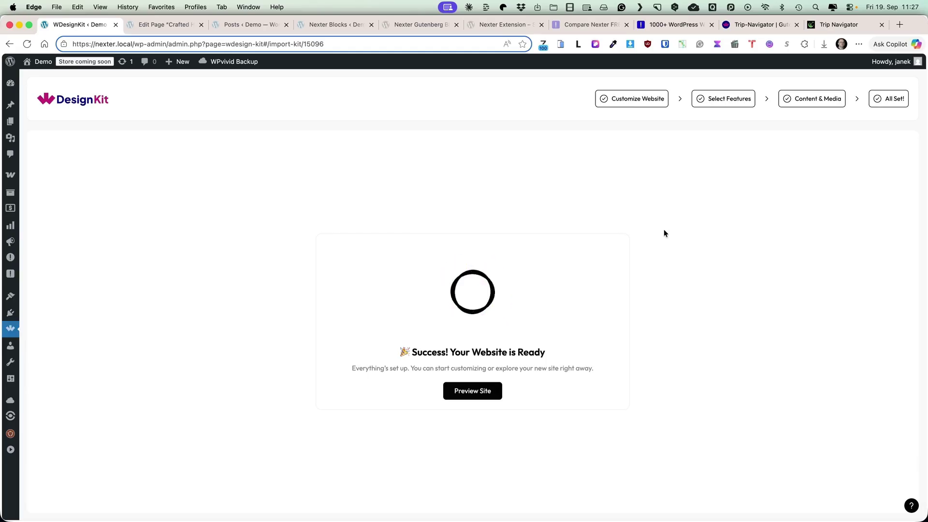
# Step: Preview the imported site's full home page and open that page for editing in the block editor
pyautogui.click(472, 390)
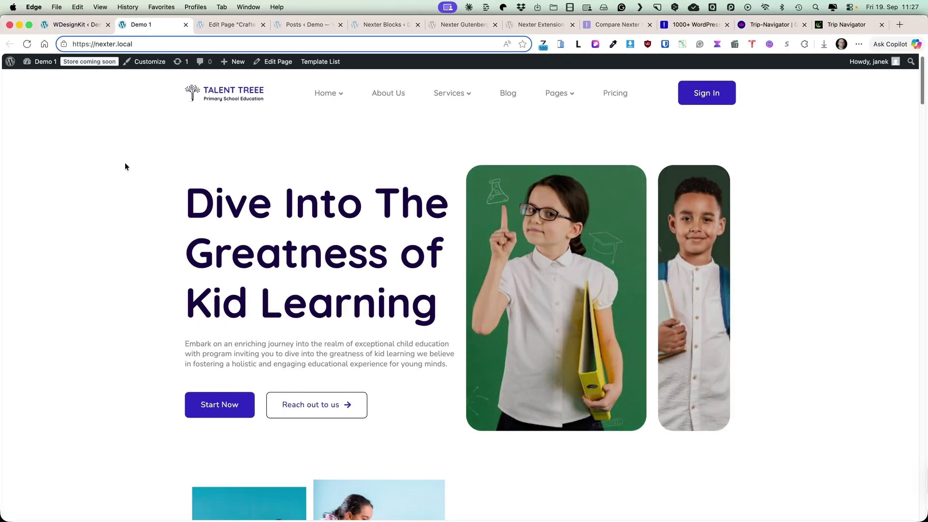
pyautogui.scroll(-1, 125, 163)
pyautogui.scroll(-15, 125, 163)
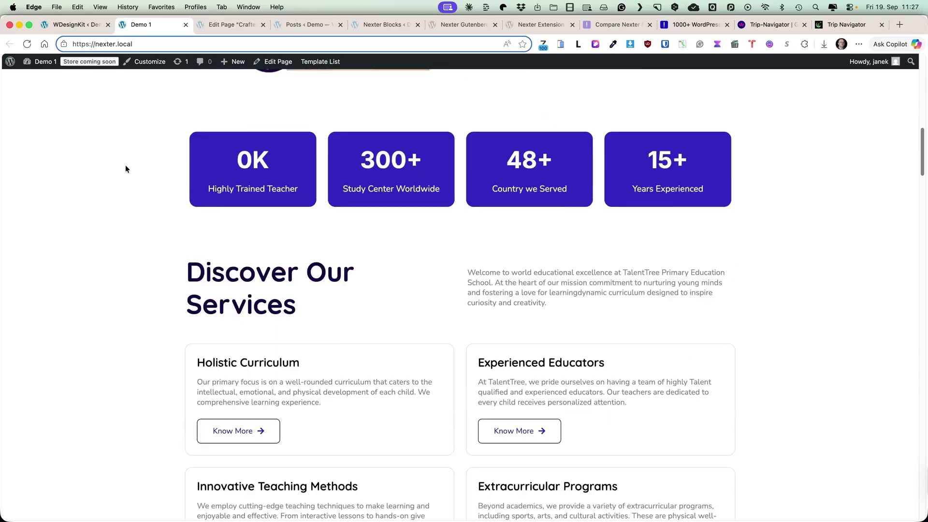
pyautogui.scroll(-20, 126, 169)
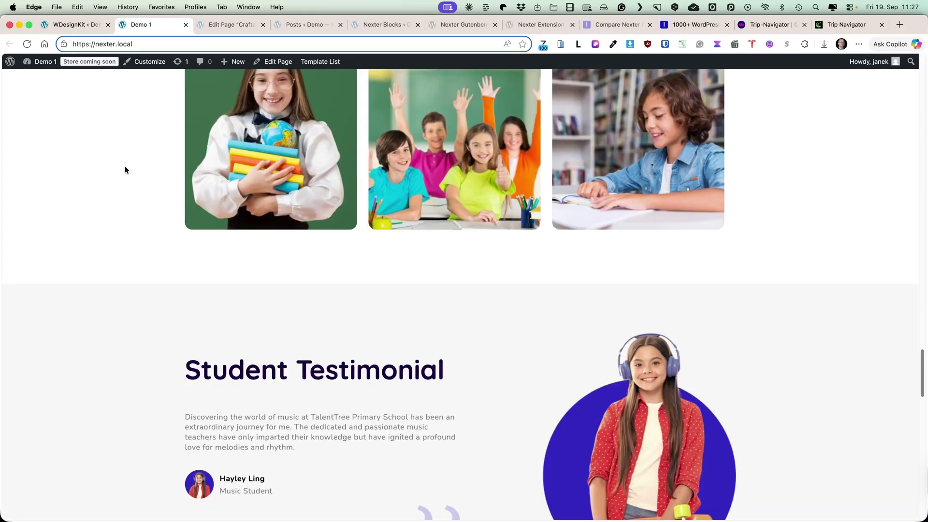
pyautogui.scroll(20, 123, 167)
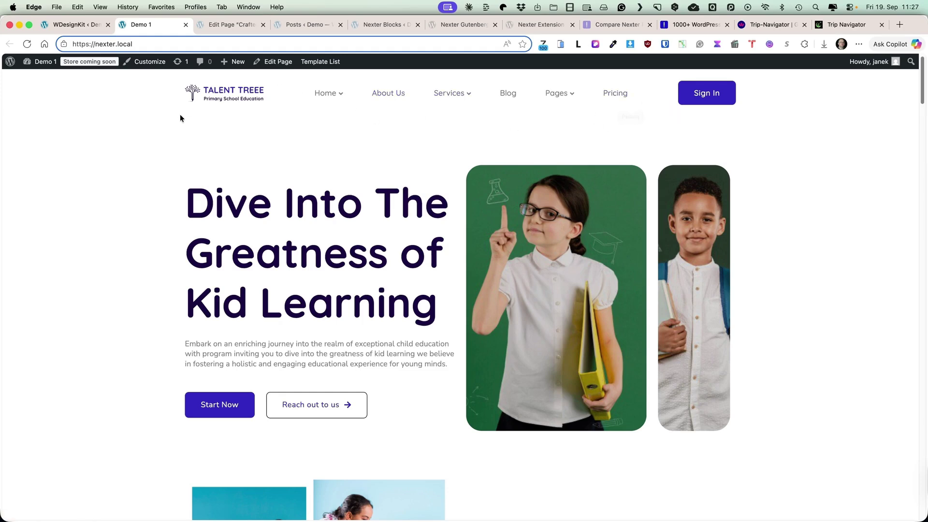
pyautogui.click(277, 63)
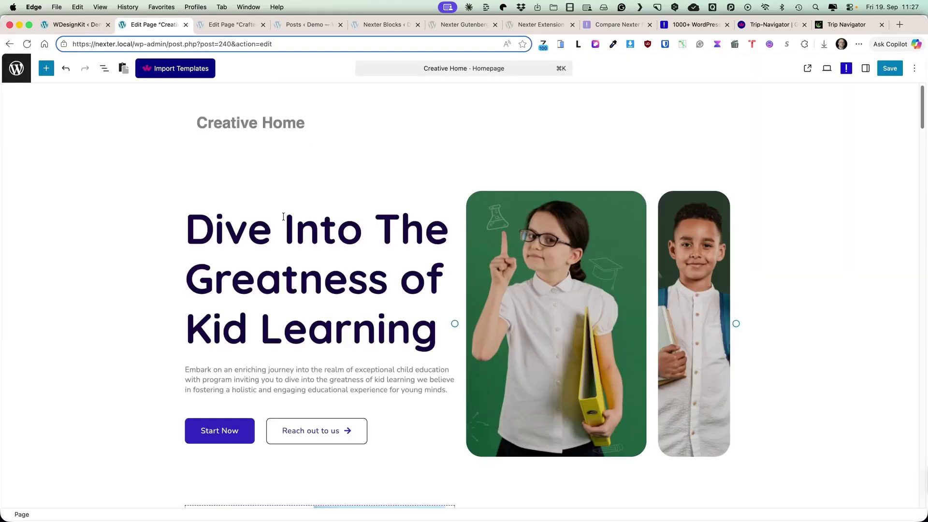
# Step: Select the hero heading's Paragraph block and look through its Layout, Style and Advanced settings, including the Extra Option spacing
pyautogui.click(258, 216)
pyautogui.click(865, 68)
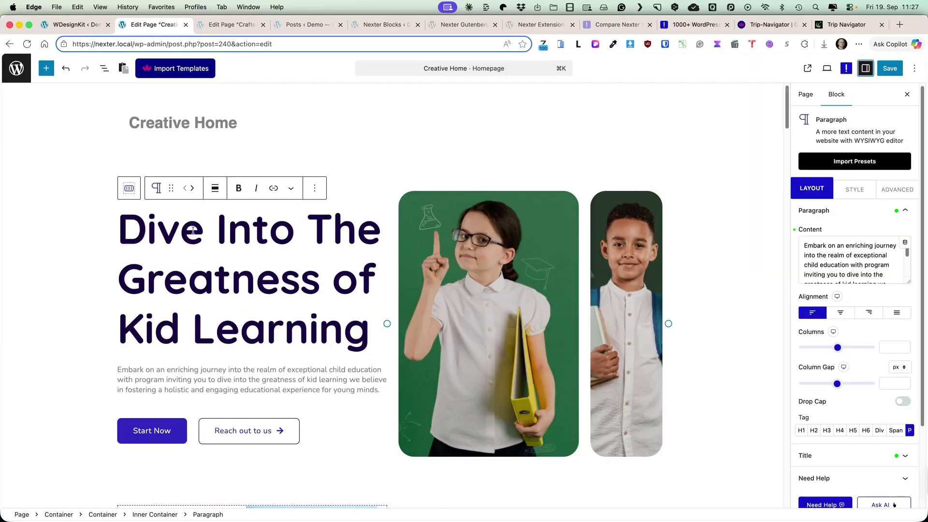
pyautogui.click(196, 227)
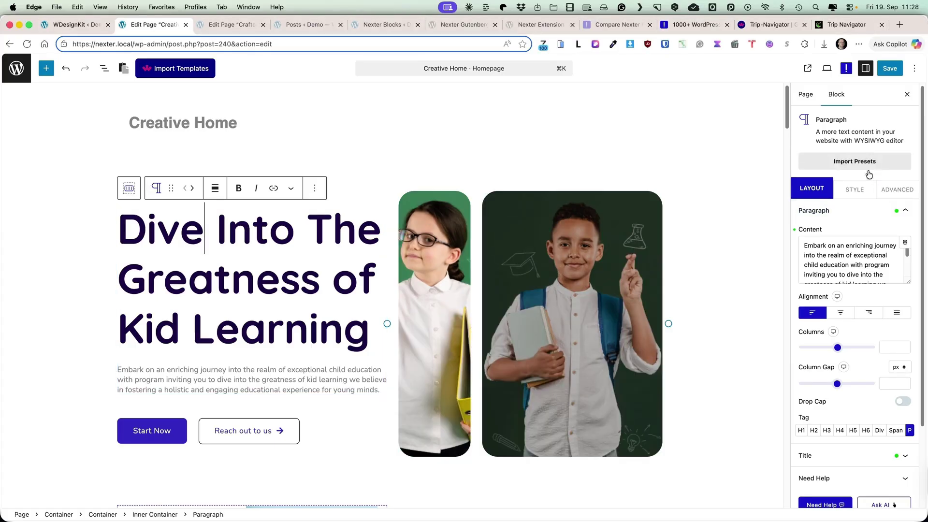
pyautogui.scroll(-5, 868, 173)
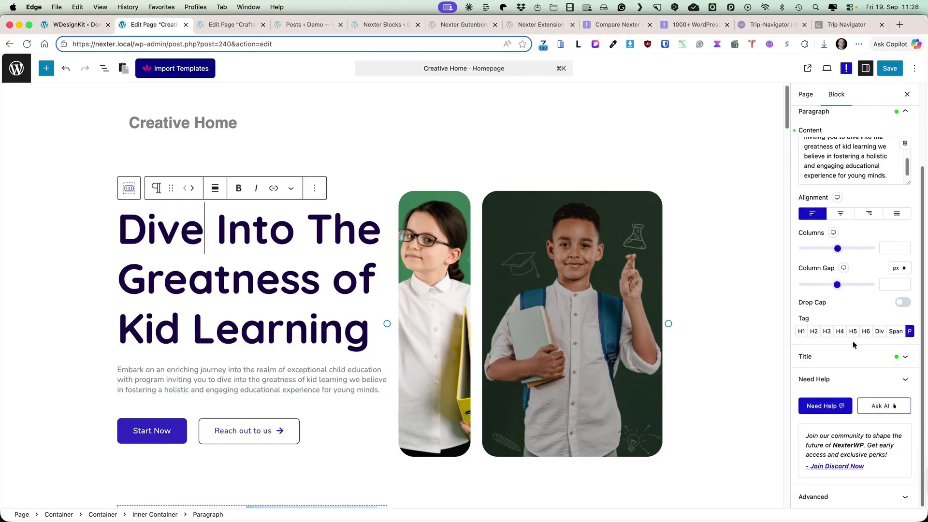
pyautogui.scroll(5, 859, 338)
pyautogui.click(854, 189)
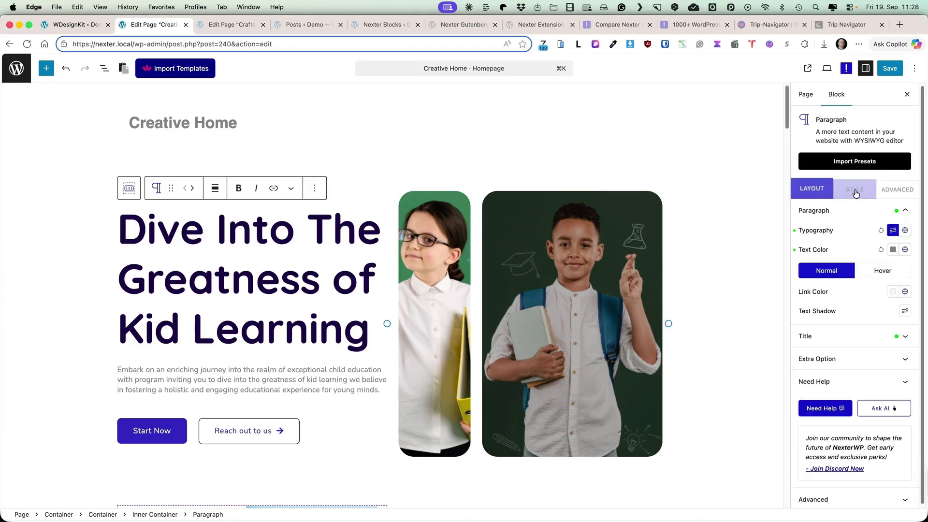
pyautogui.click(877, 357)
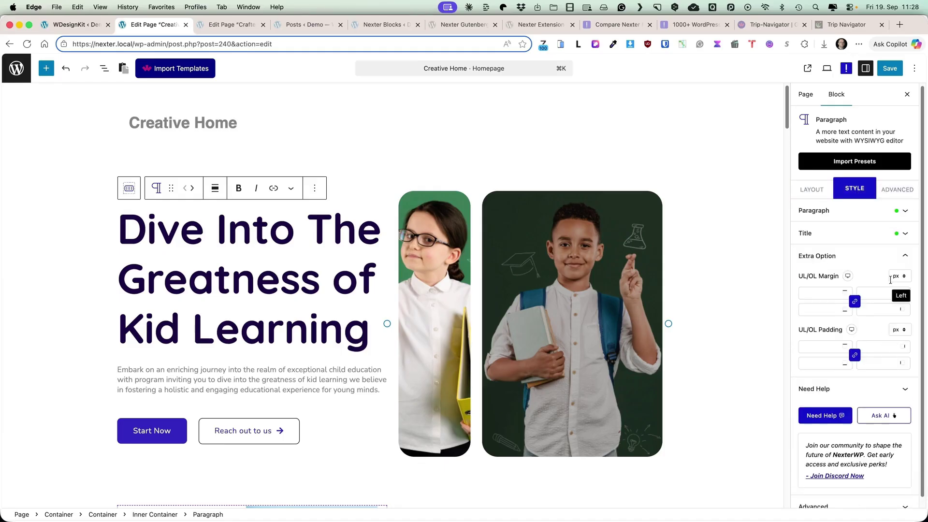
pyautogui.click(902, 191)
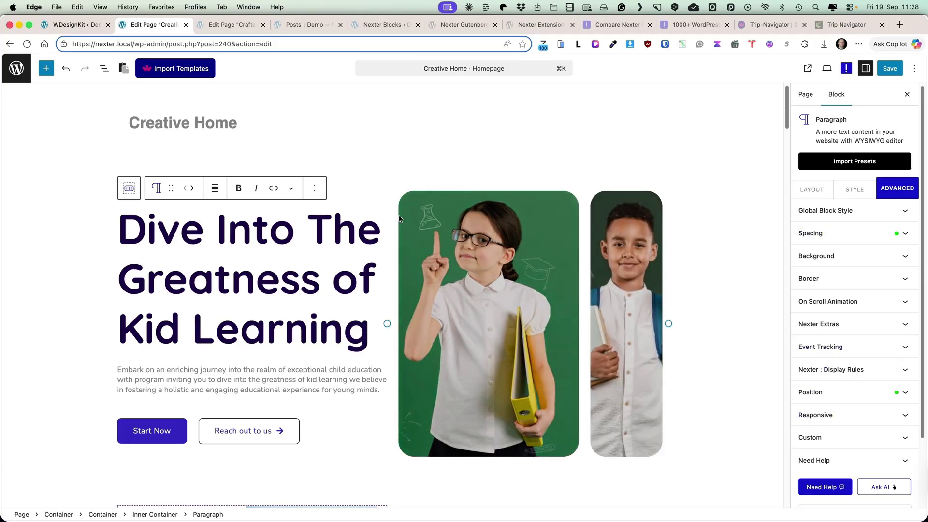
# Step: Browse the available Nexter Blocks in the block inserter and close it
pyautogui.click(48, 72)
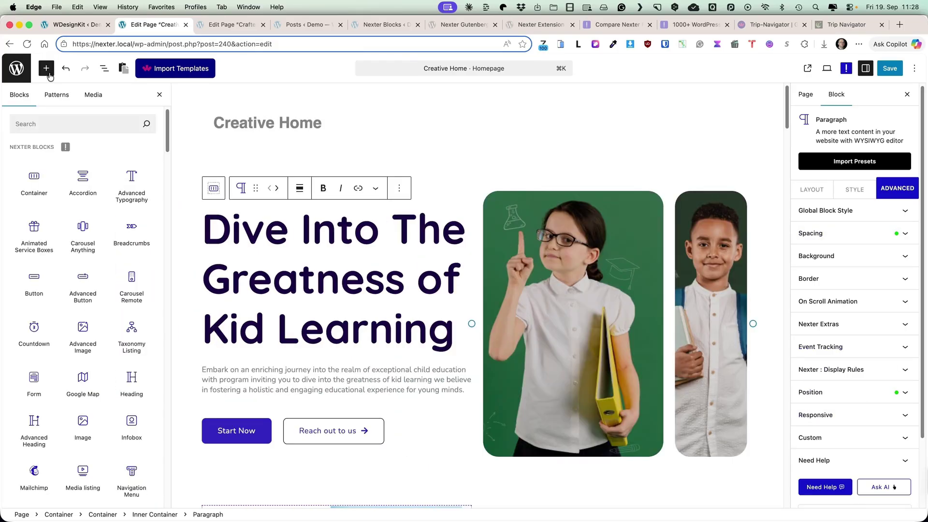
pyautogui.scroll(-10, 50, 157)
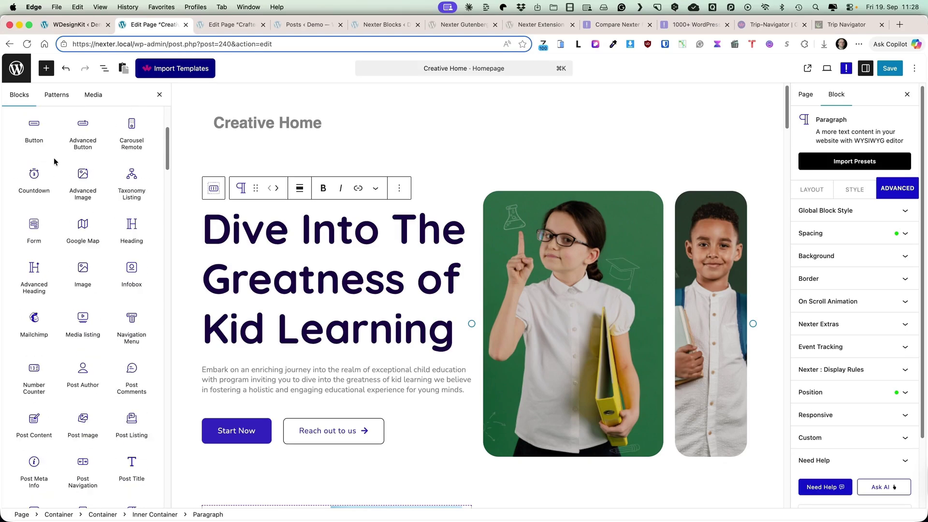
pyautogui.scroll(-4, 55, 162)
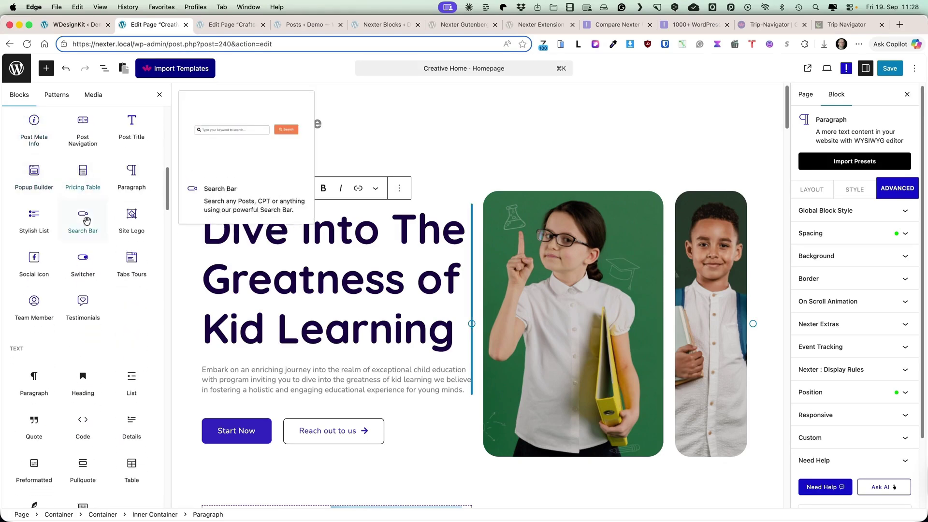
pyautogui.scroll(15, 106, 263)
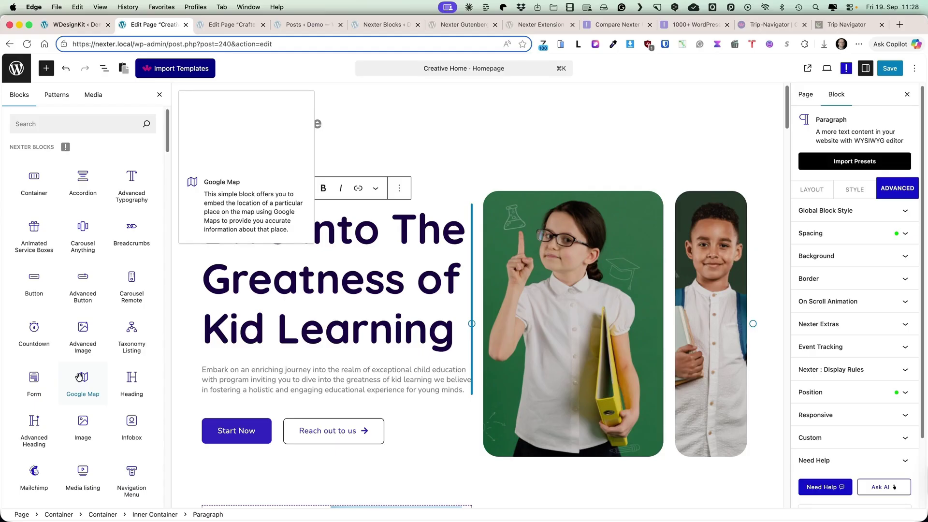
pyautogui.click(159, 95)
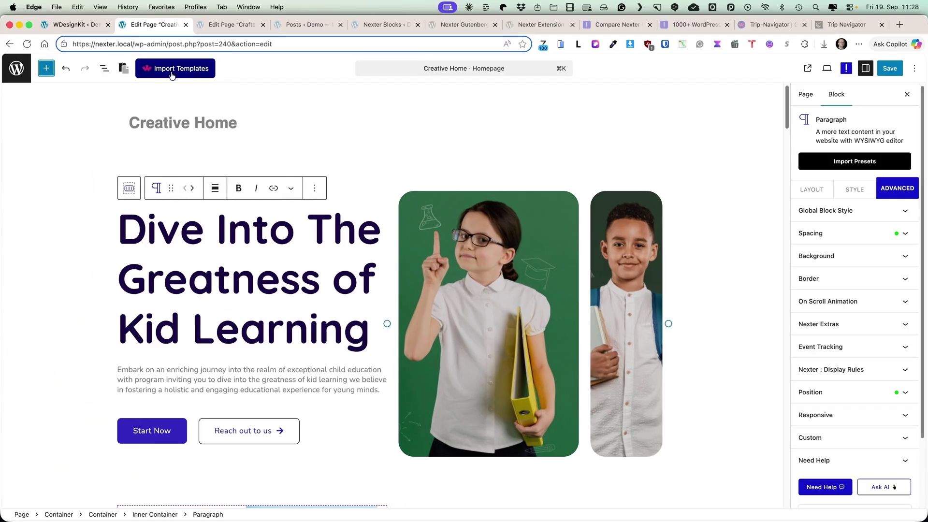
# Step: Look over the WDesignKit template library and its Save Template option from within the editor, and close the library
pyautogui.click(179, 70)
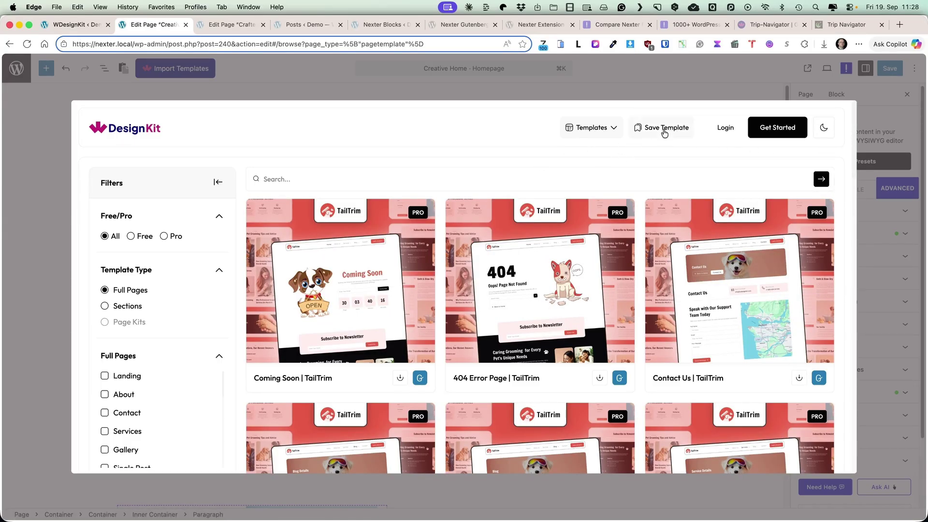
pyautogui.click(665, 129)
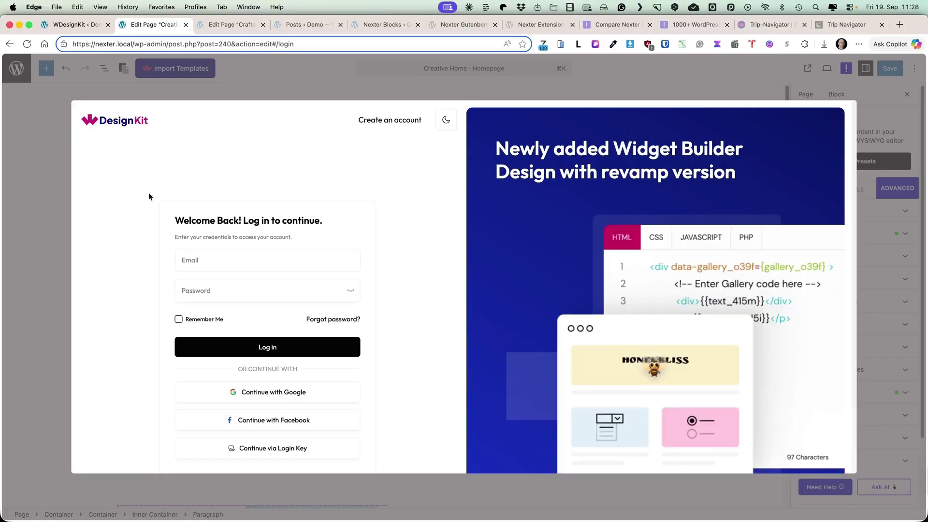
pyautogui.click(39, 196)
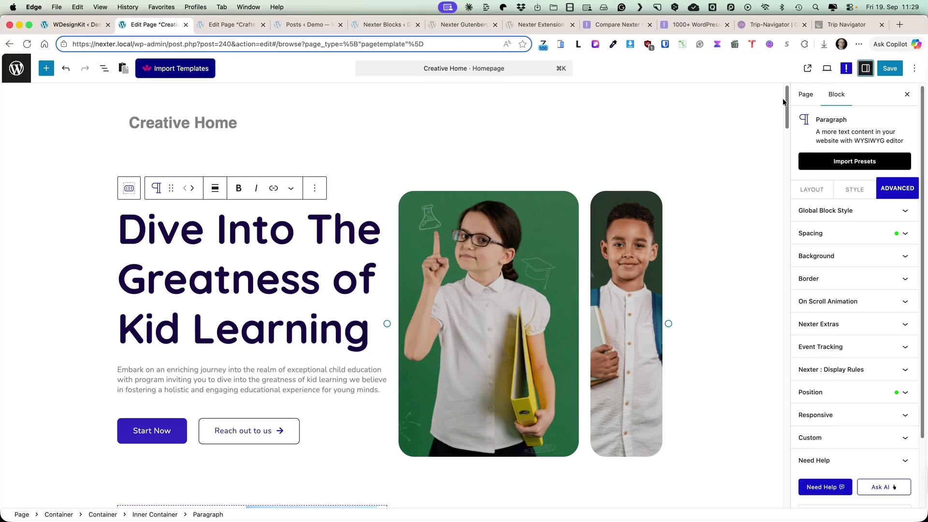
# Step: Review the Nexter Customiser's Global Presets and Extra Settings, and leave the page editor without saving
pyautogui.click(845, 70)
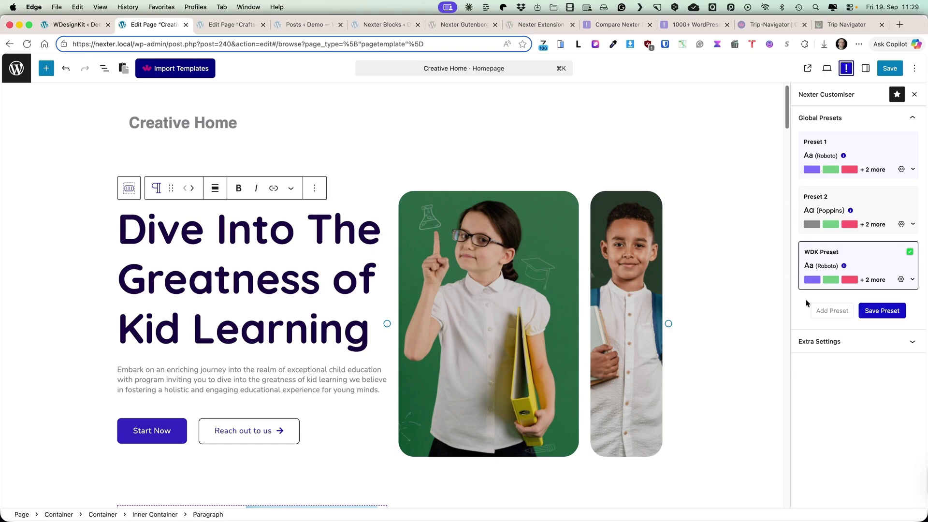
pyautogui.click(882, 351)
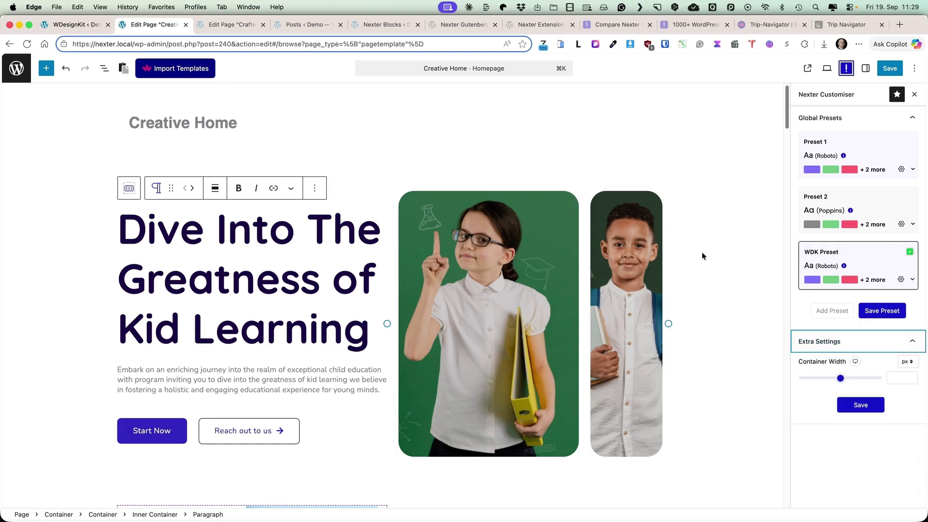
pyautogui.click(19, 69)
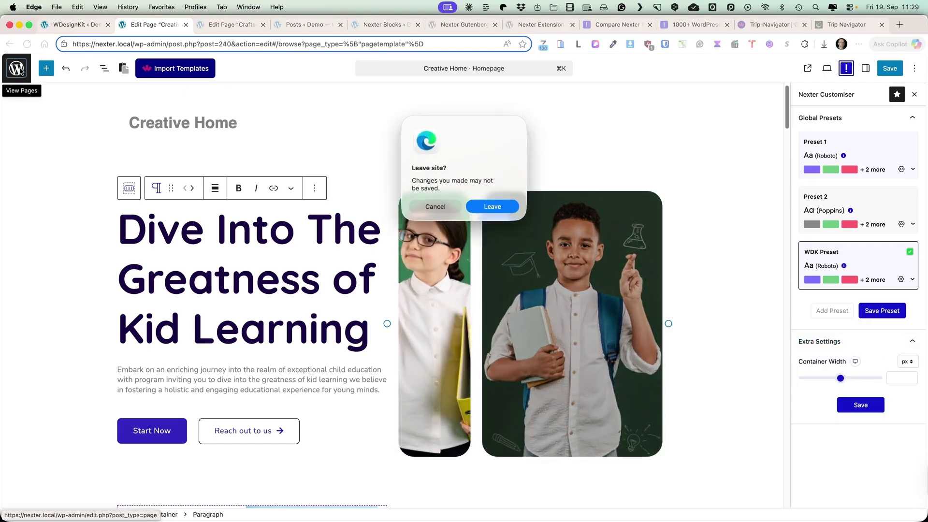
pyautogui.click(486, 206)
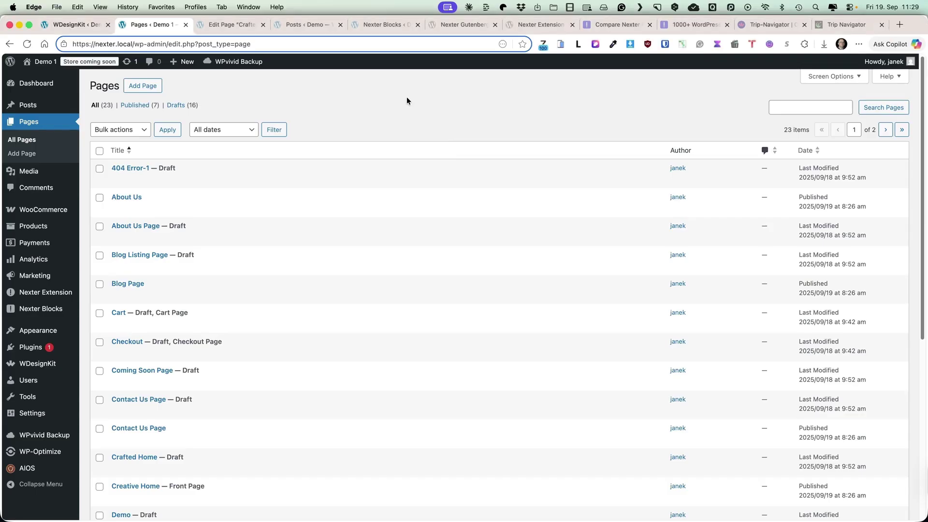
# Step: Check the installed themes, and examine the Theme Customizer options under Nexter Extension's Extra Options
pyautogui.moveTo(42, 330)
pyautogui.click(102, 332)
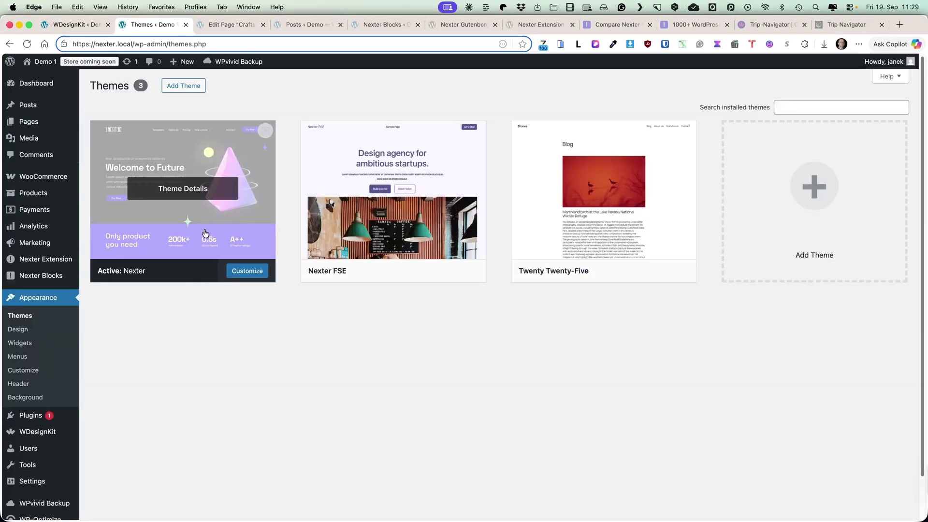
pyautogui.moveTo(58, 261)
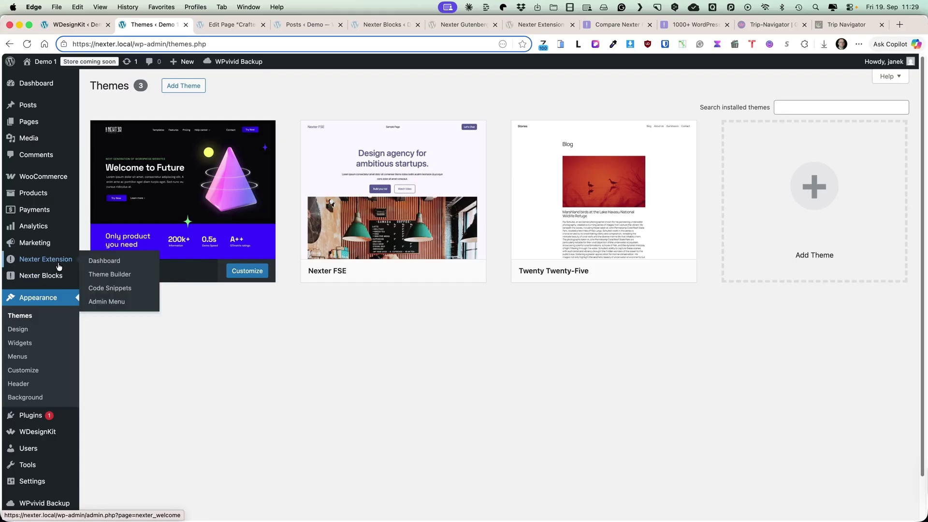
pyautogui.click(103, 260)
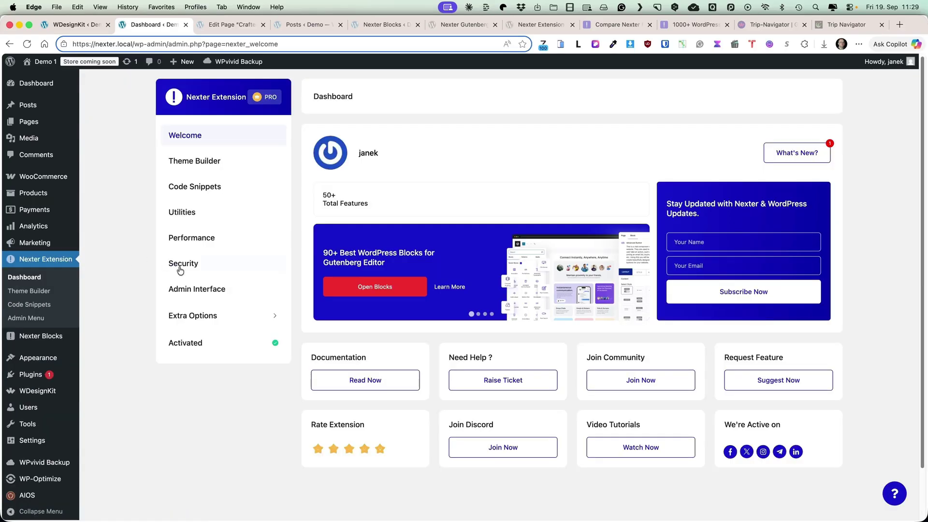
pyautogui.click(208, 318)
pyautogui.scroll(-2, 220, 389)
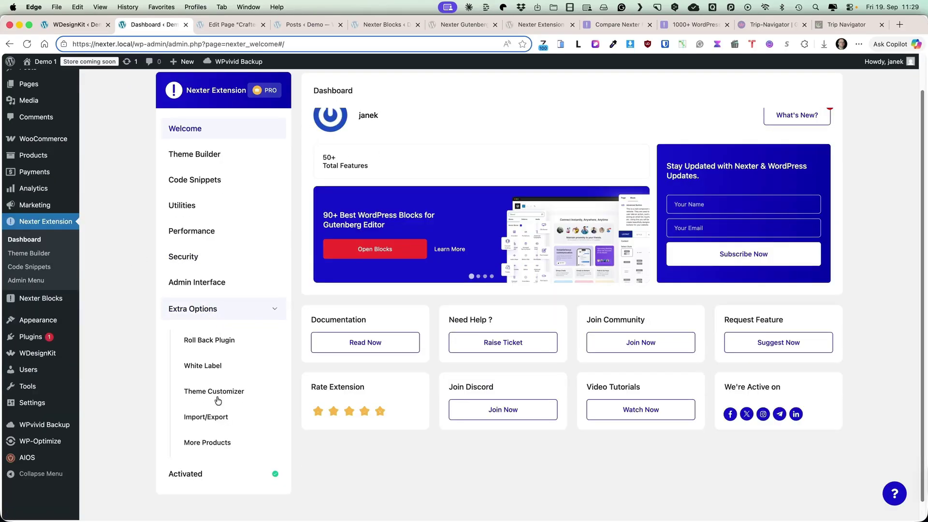
pyautogui.click(210, 392)
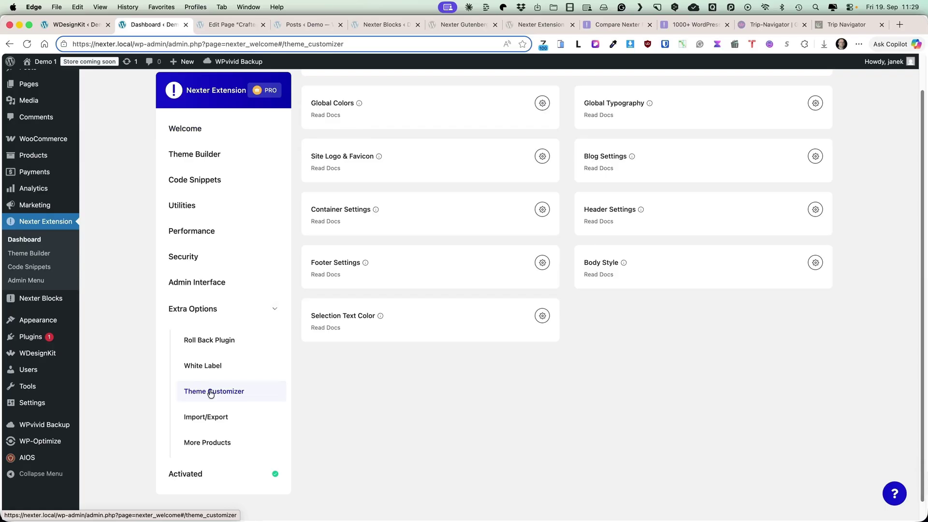
pyautogui.scroll(2, 517, 283)
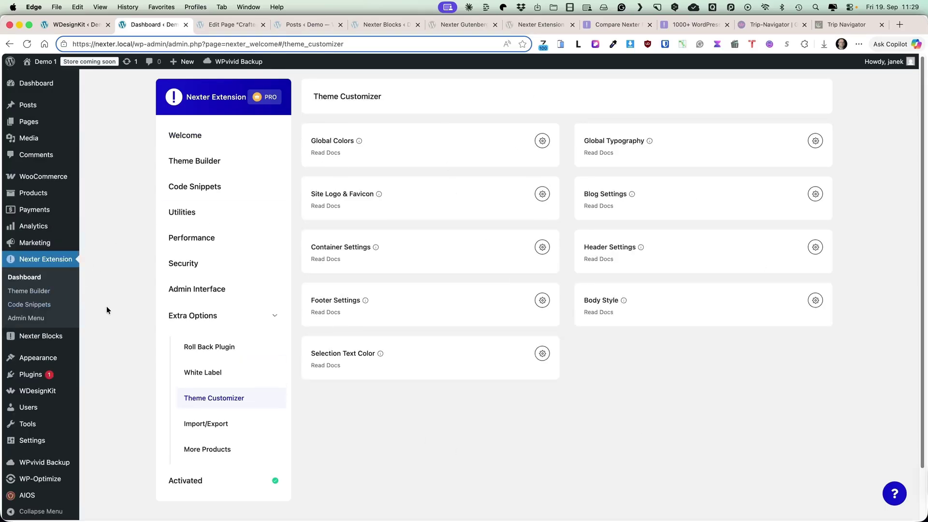
# Step: Inspect the General section of the WordPress Customizer for the Nexter theme and close the Customizer
pyautogui.moveTo(56, 363)
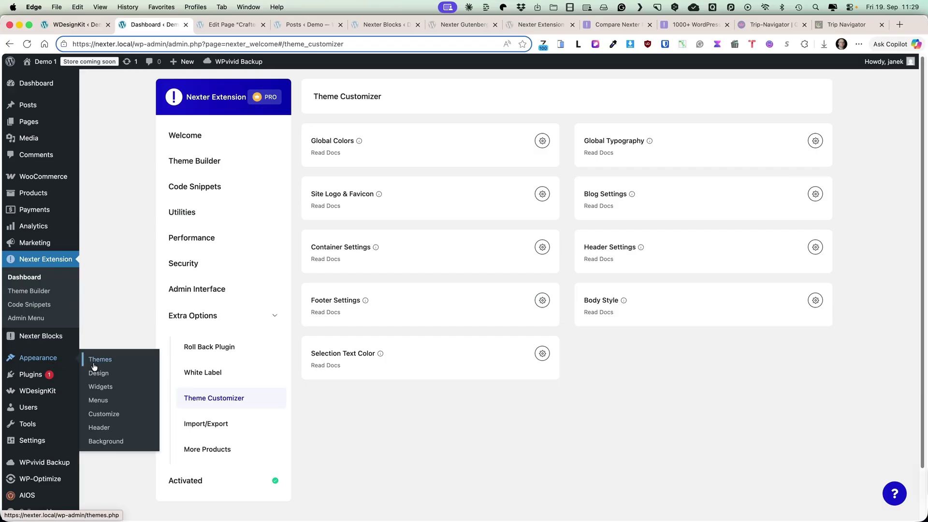
pyautogui.click(111, 417)
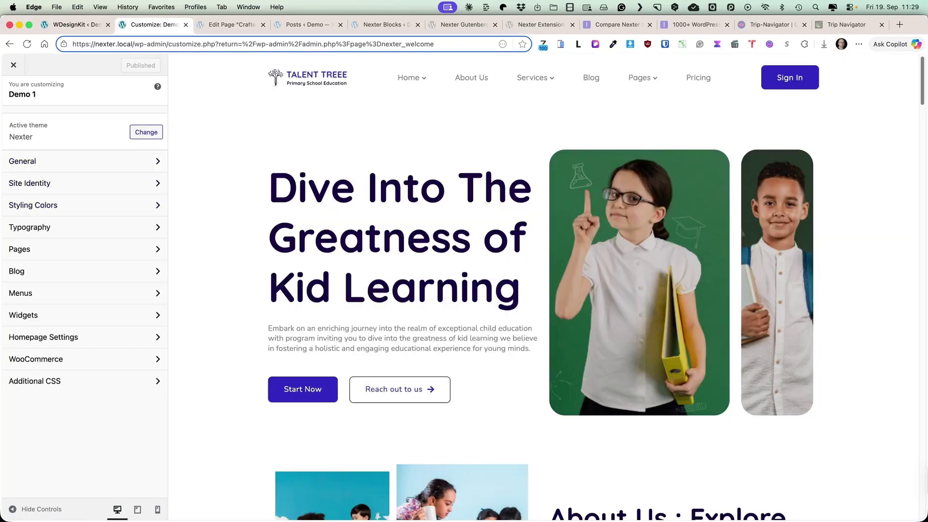
pyautogui.click(107, 166)
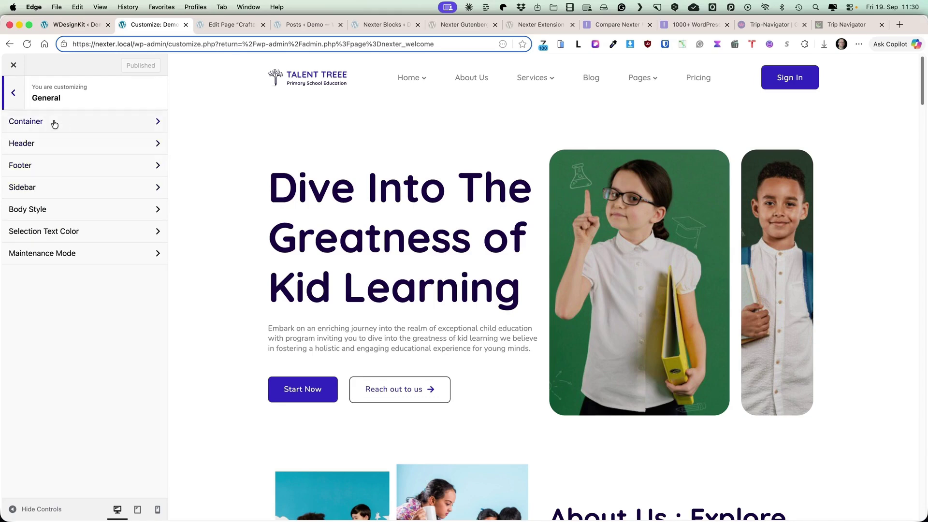
pyautogui.click(13, 65)
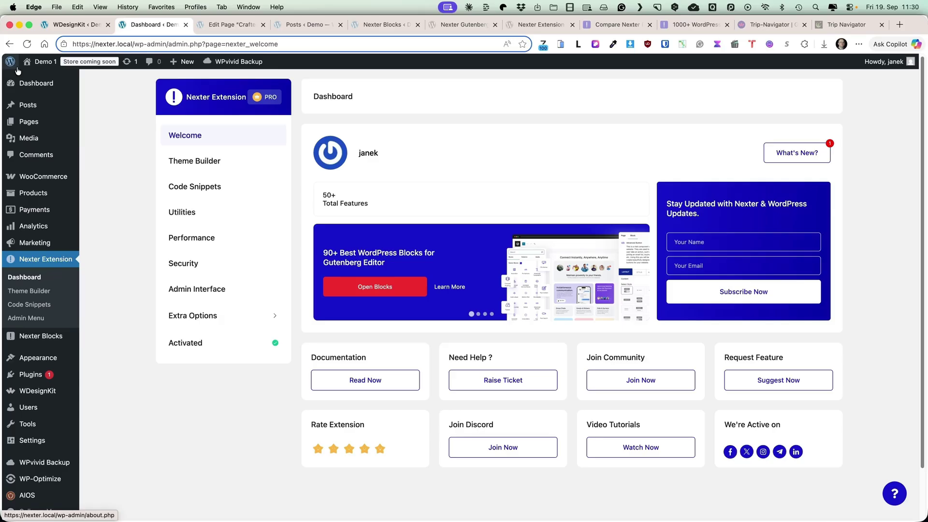